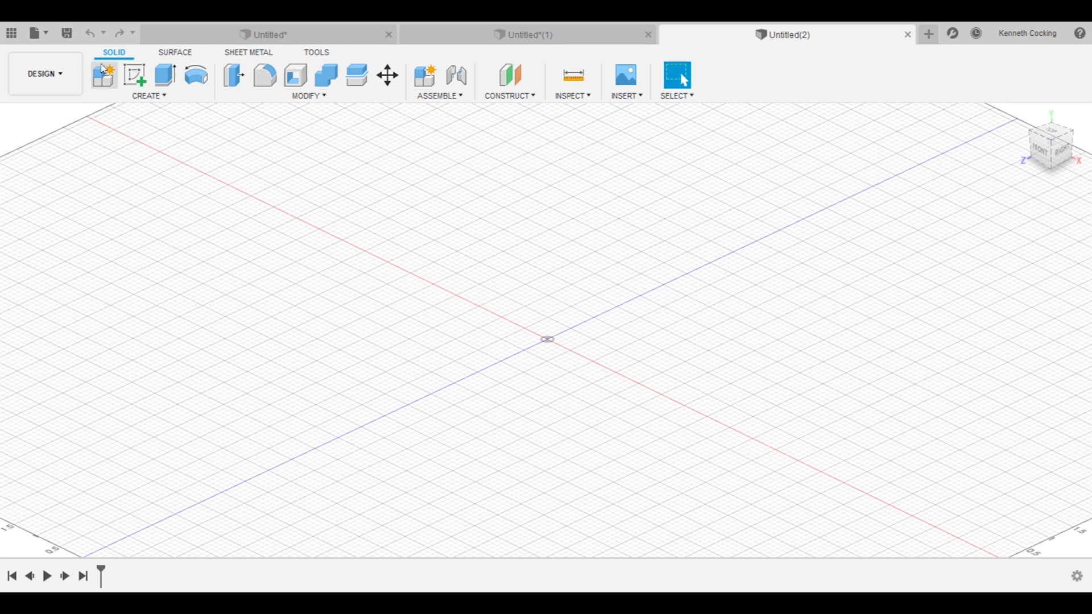
- Create a new component and sketch a 3.00 by 5.00 rectangle from the origin on the front plane
click(111, 79)
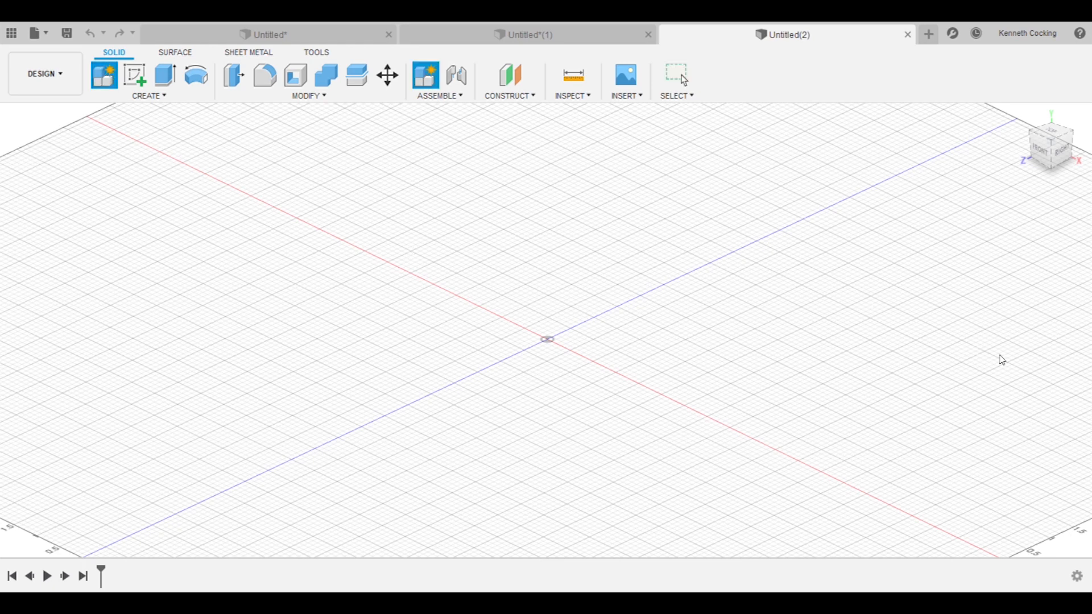
click(134, 74)
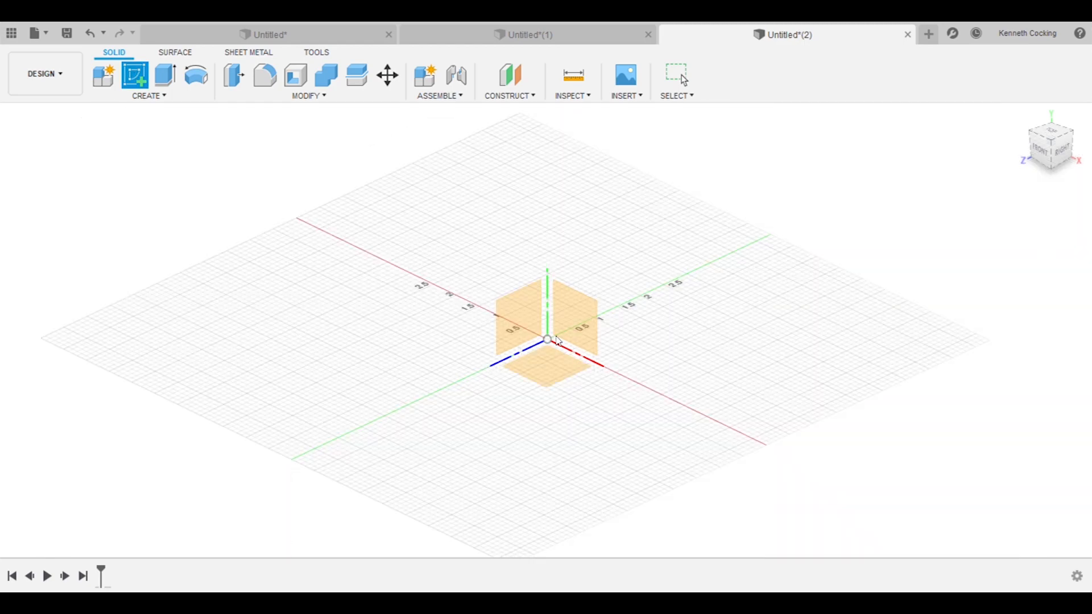
click(567, 329)
click(134, 75)
click(522, 360)
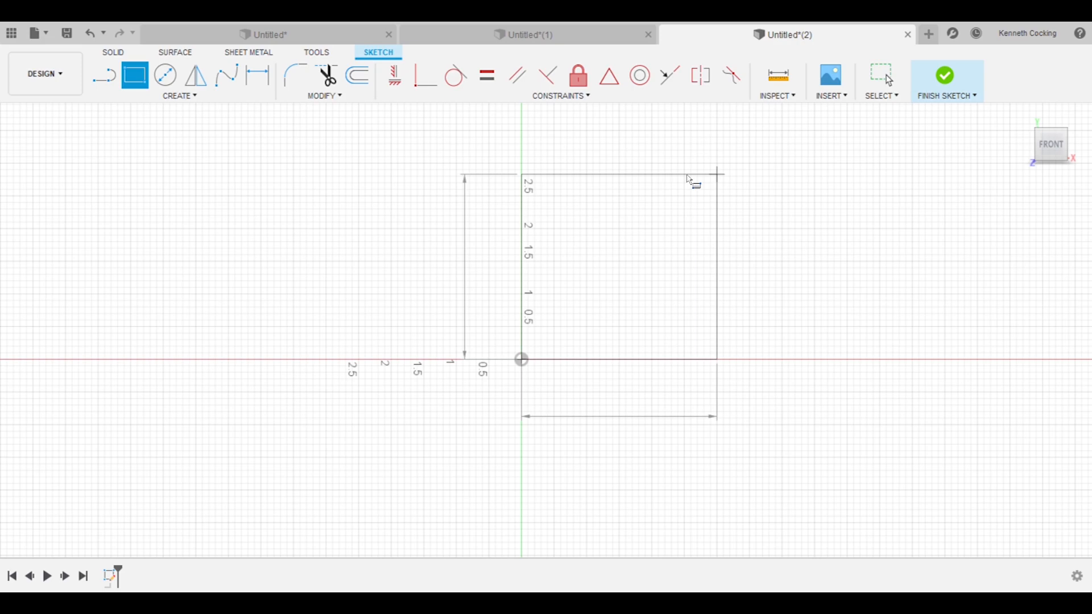
key(Return)
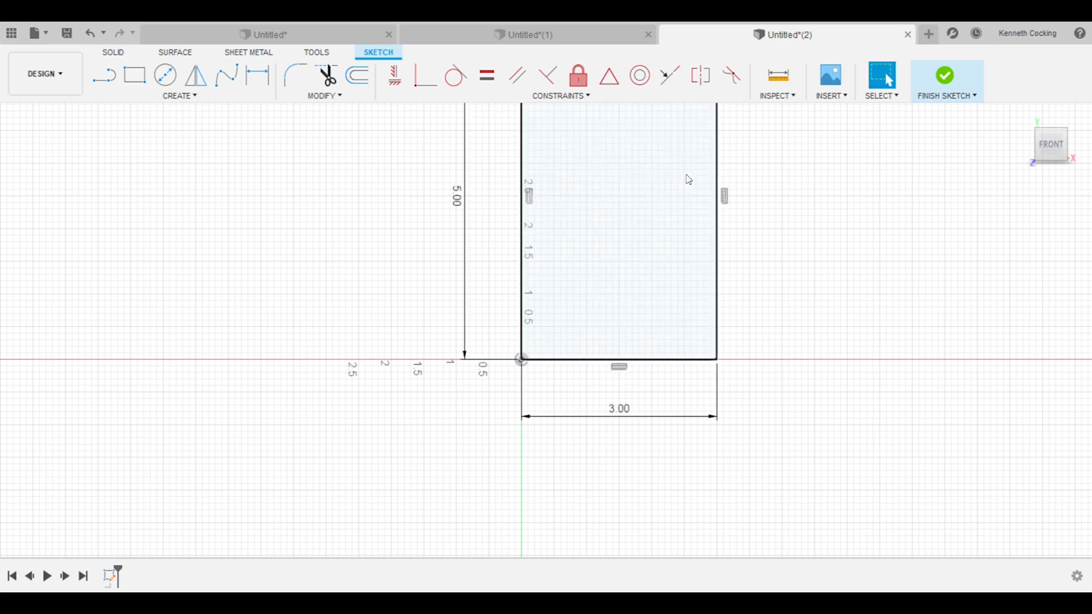
click(947, 80)
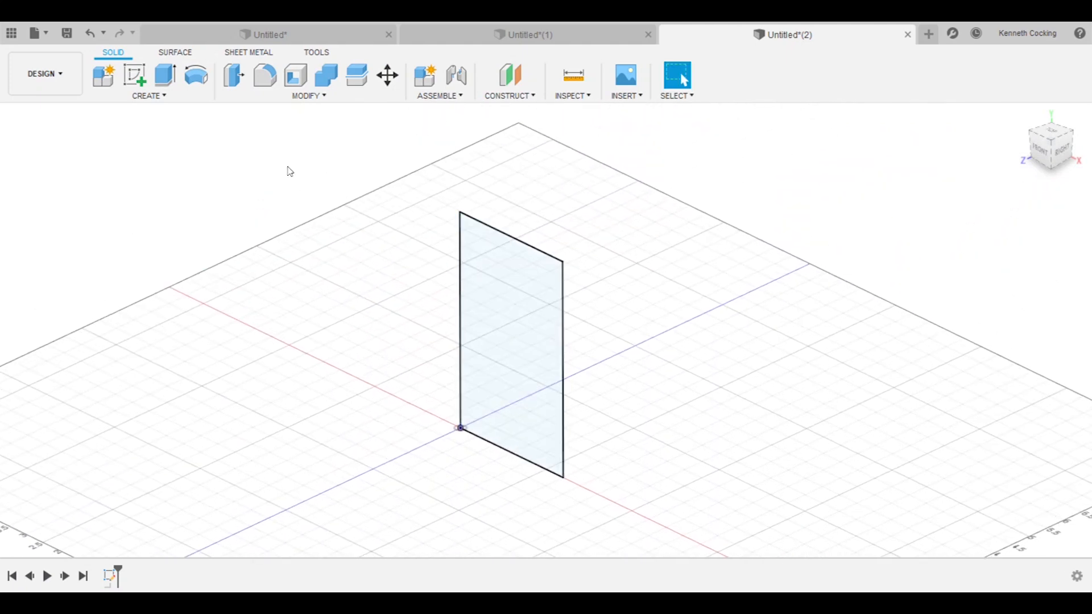
- Extrude the rectangle 0.50 toward the front to form a plate
click(166, 80)
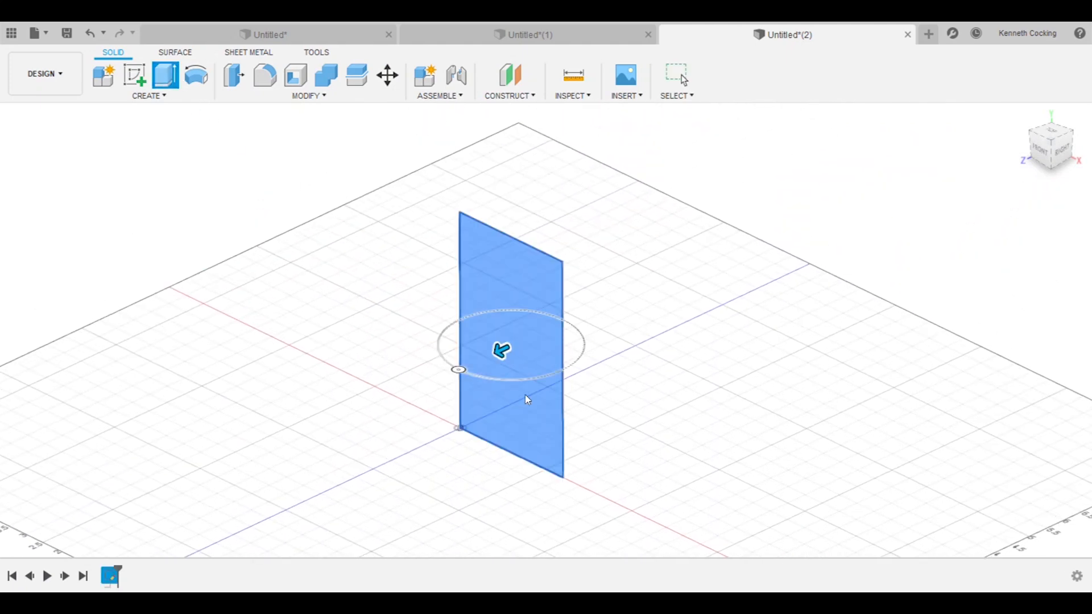
drag(502, 351, 482, 366)
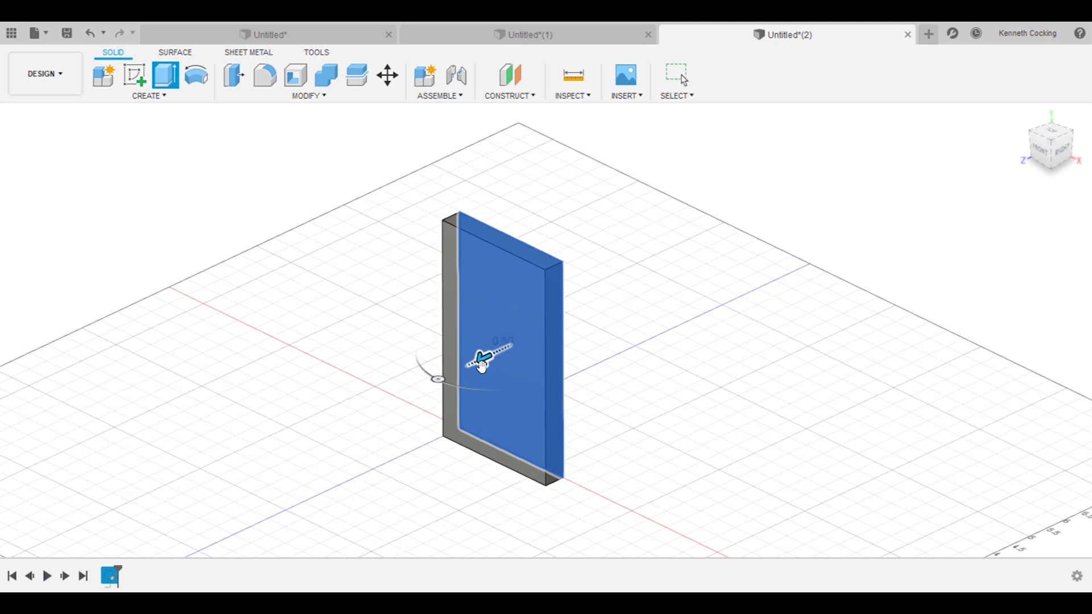
key(Return)
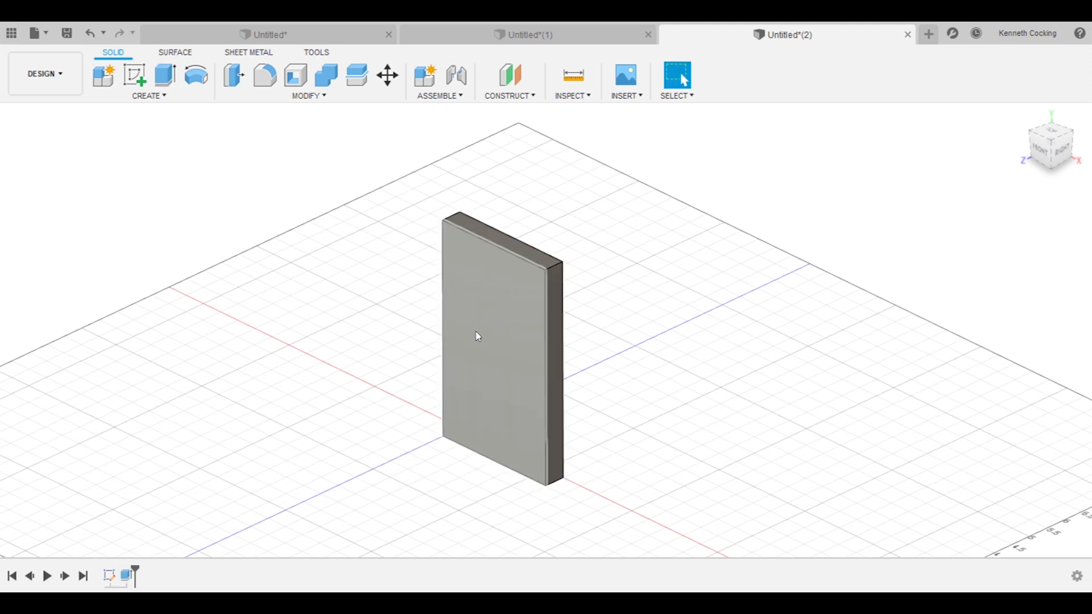
- Fillet all the edges around the plate's front face
scroll(483, 336, up, 3)
click(265, 76)
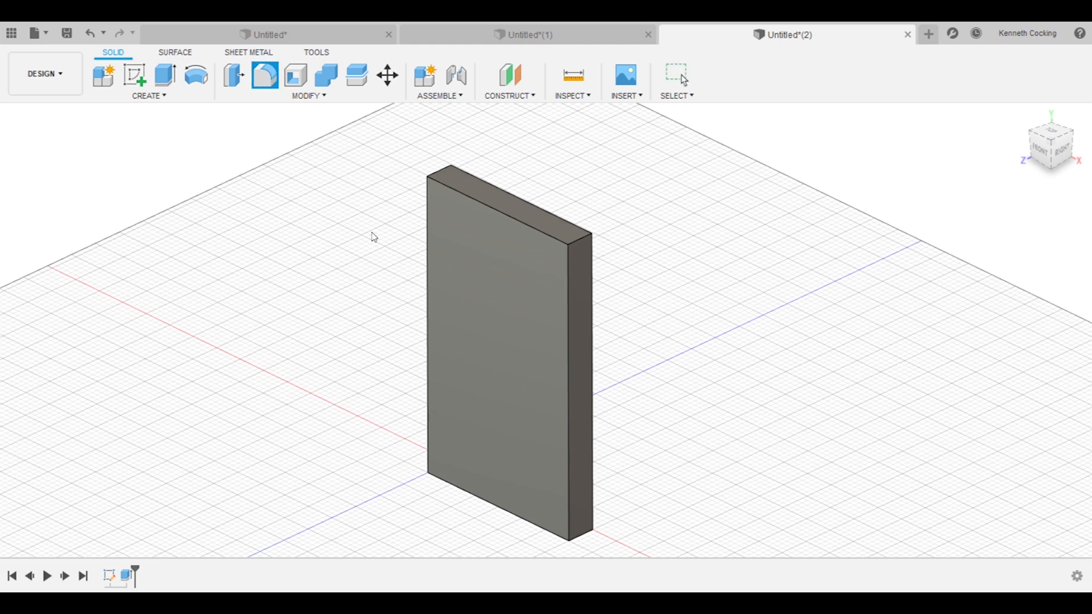
scroll(521, 317, up, 1)
click(522, 319)
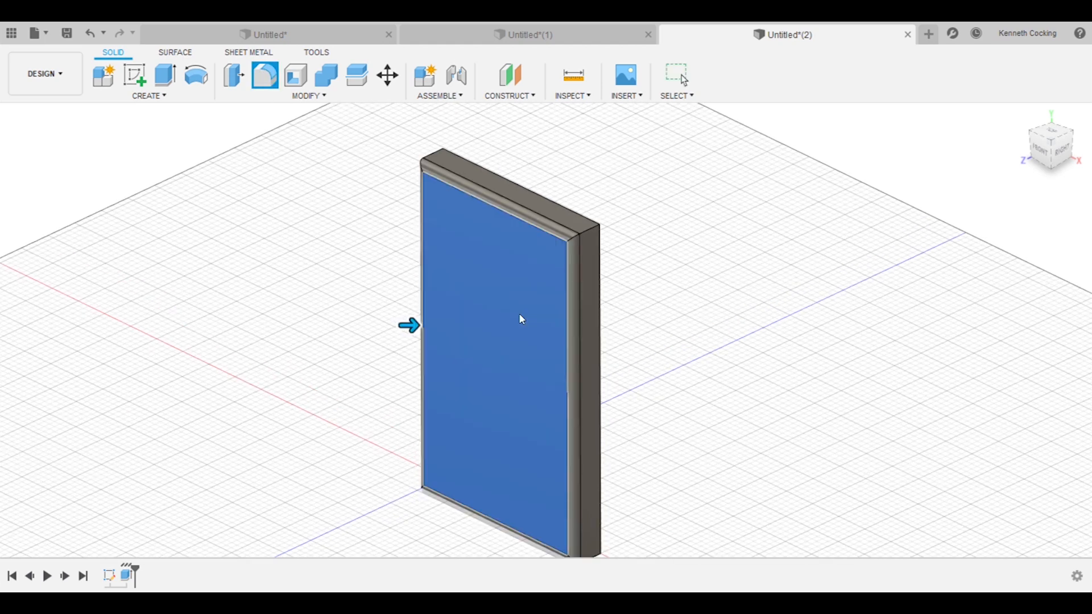
key(Return)
- Fillet all the edges around the plate's back face
shift+middle_drag(634, 341, 648, 395)
key(f)
click(549, 371)
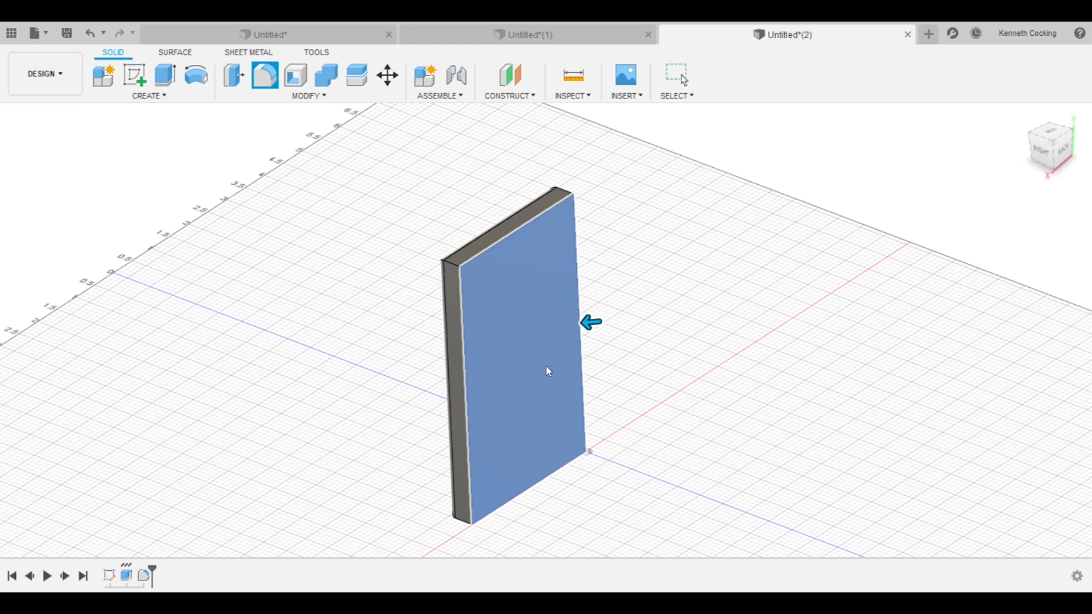
key(Return)
shift+middle_drag(548, 371, 549, 371)
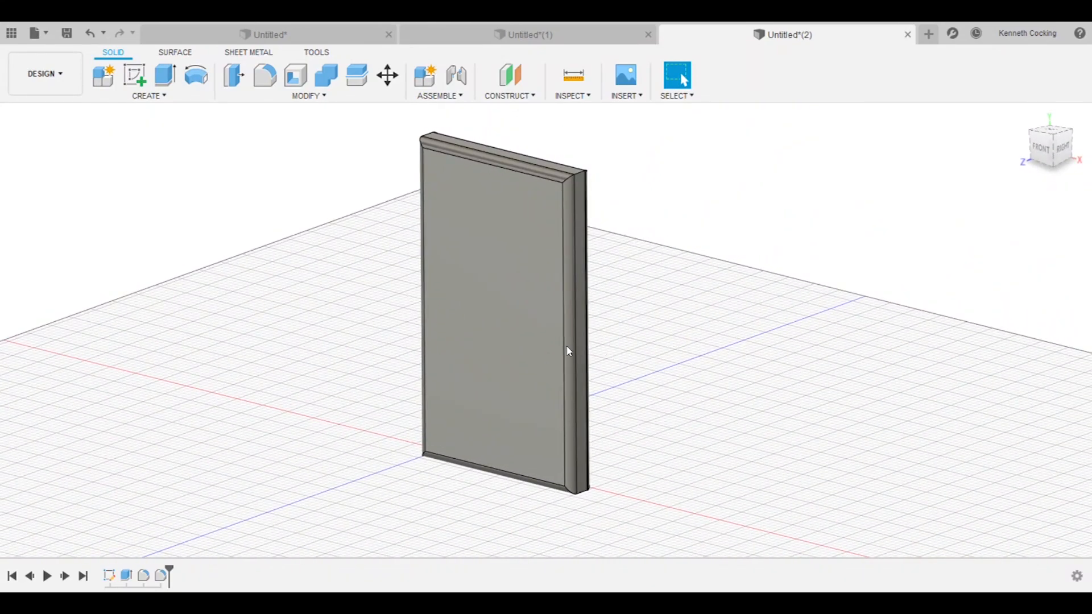
- Activate the top-level component and create a new sheet metal component in it
right_click(88, 136)
click(121, 134)
click(251, 53)
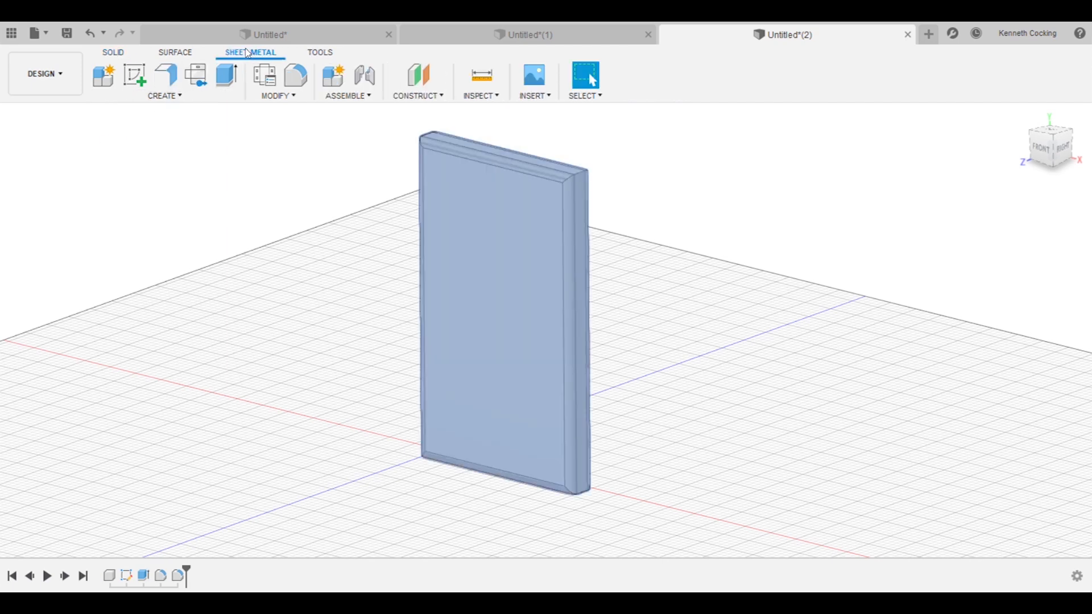
click(101, 79)
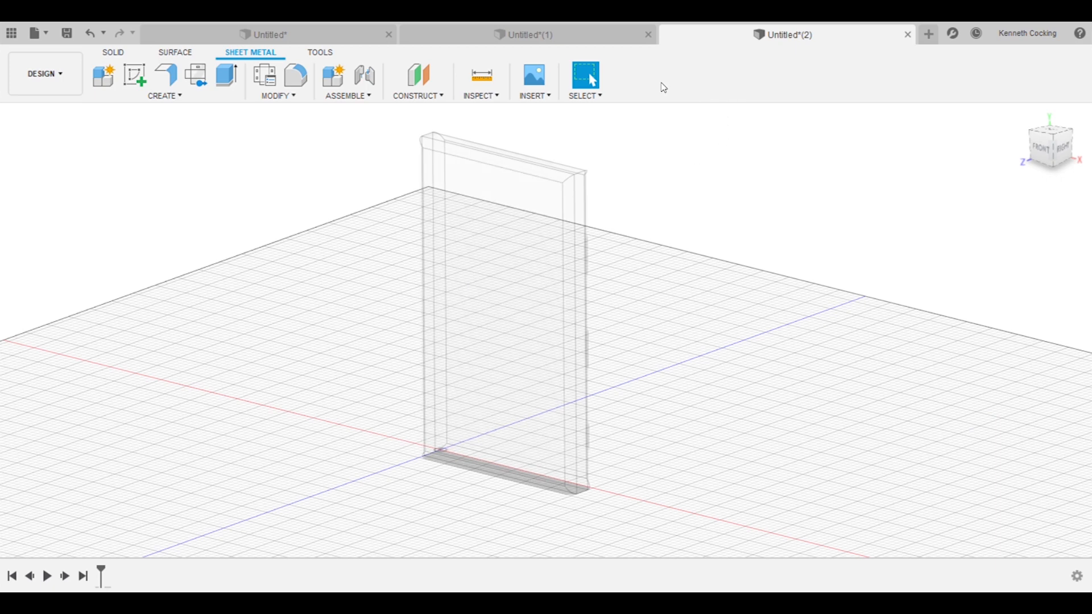
- Start a sketch on the horizontal XZ plane at the plate's bottom in the new component
click(134, 74)
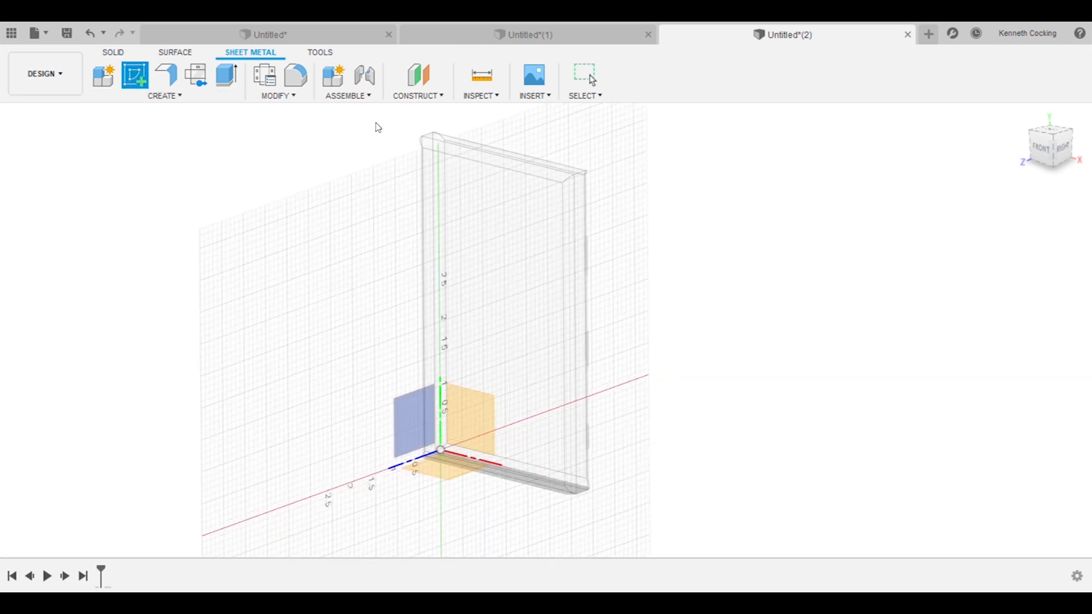
mouse_move(546, 329)
shift+middle_down()
mouse_move(534, 301)
mouse_move(690, 212)
shift+middle_up()
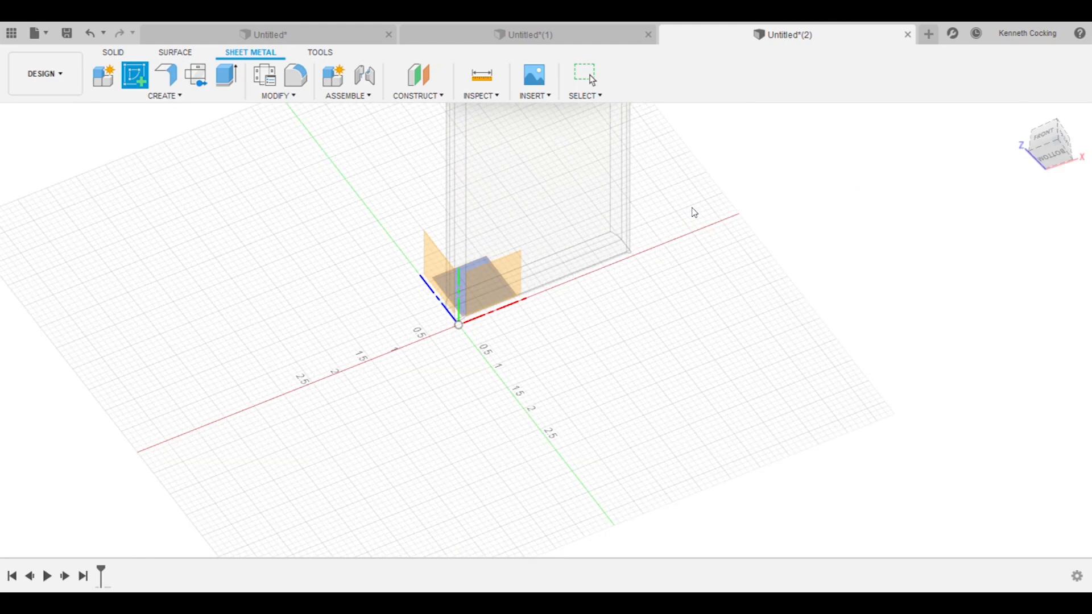
click(480, 277)
scroll(619, 378, up, 2)
middle_drag(619, 378, 537, 367)
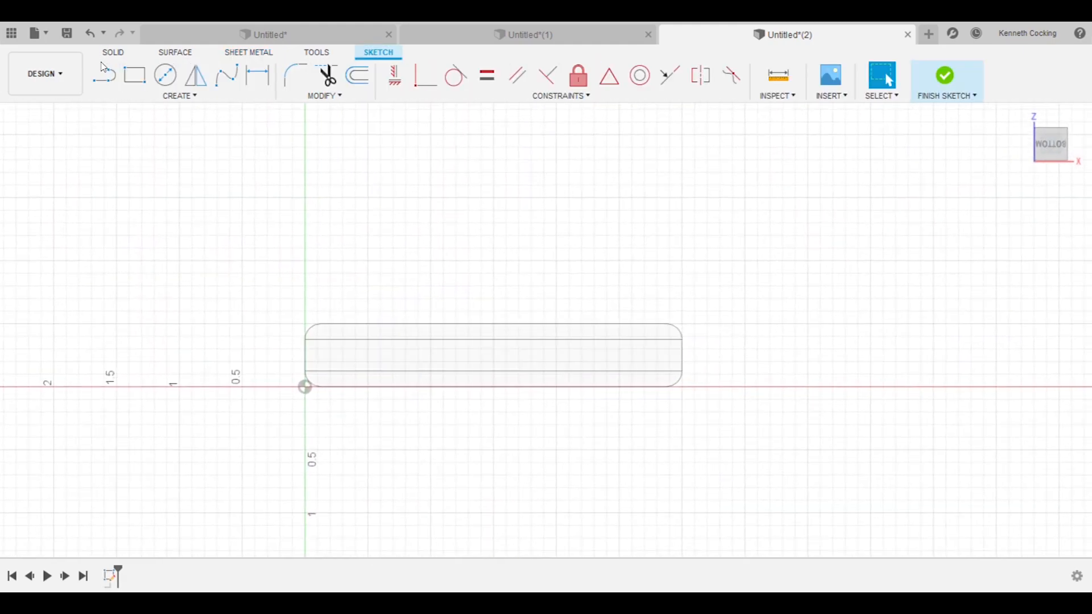
- Project the flat and rounded bottom faces of the plate into the sketch
click(104, 76)
click(103, 77)
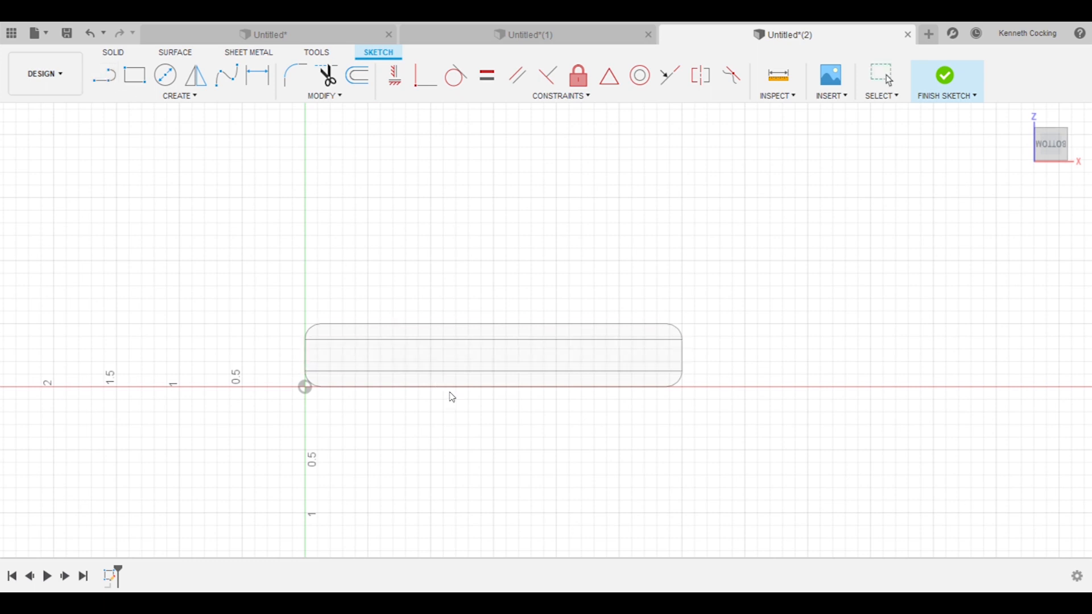
click(461, 378)
shift+click(465, 341)
shift+click(469, 359)
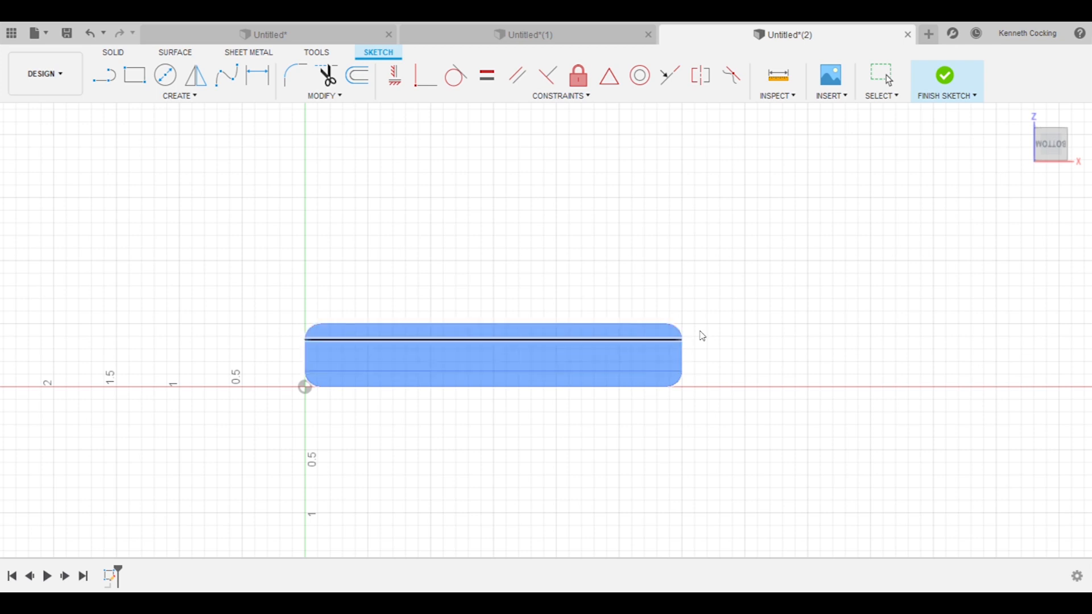
key(Escape)
- Draw a short horizontal line outside the plate outline, ending at the origin
key(l)
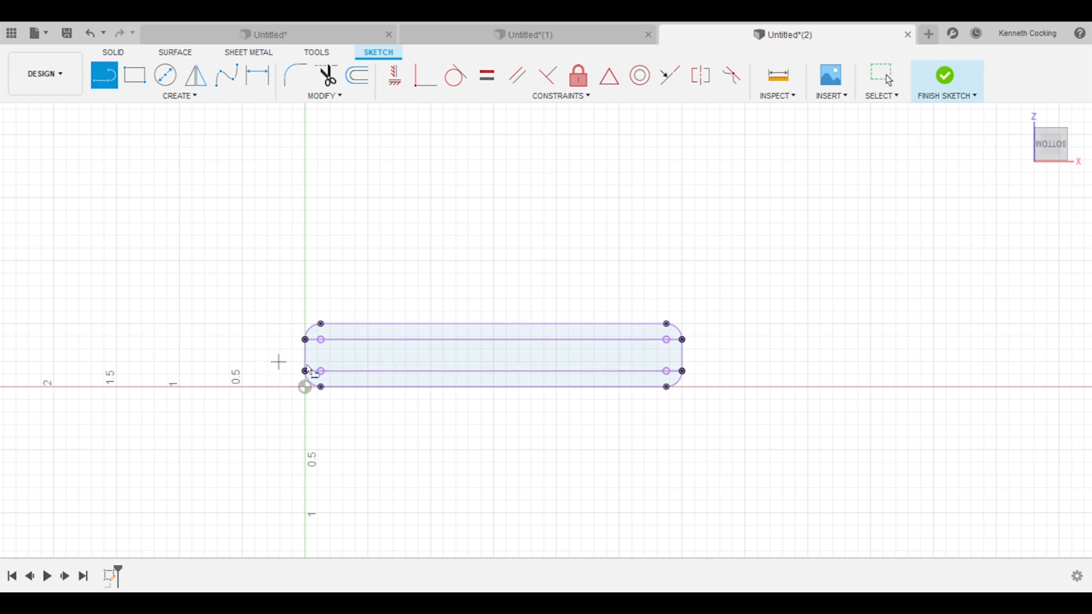
click(255, 387)
drag(255, 386, 310, 330)
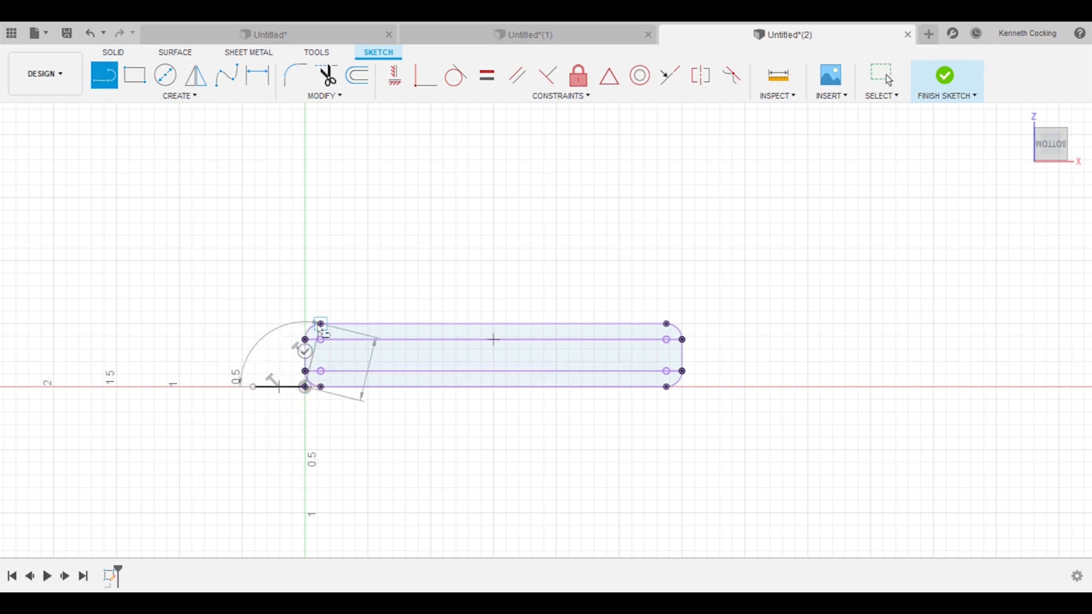
click(305, 328)
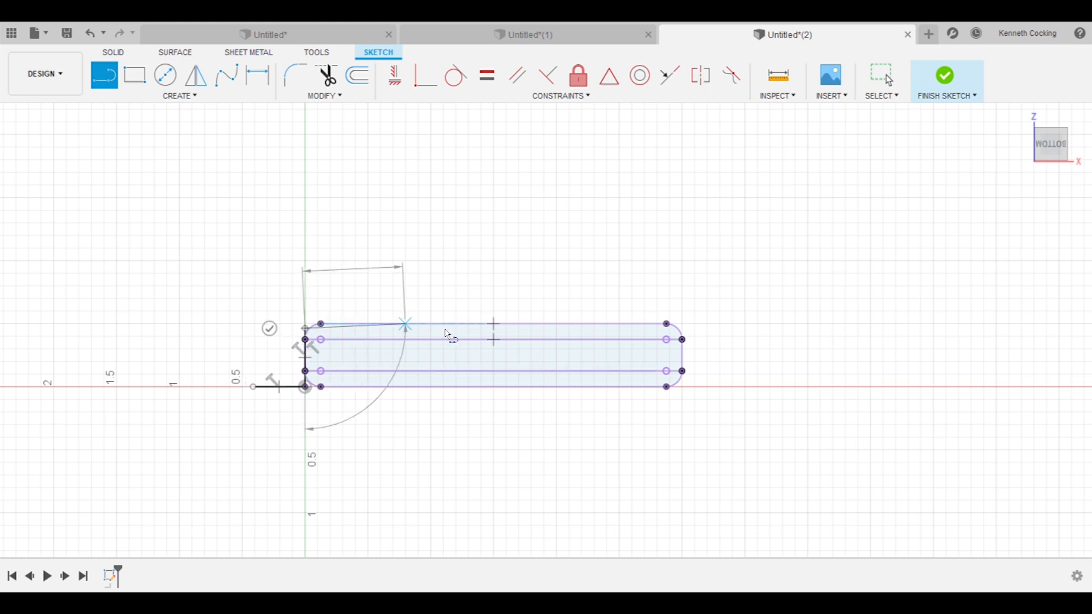
key(Escape)
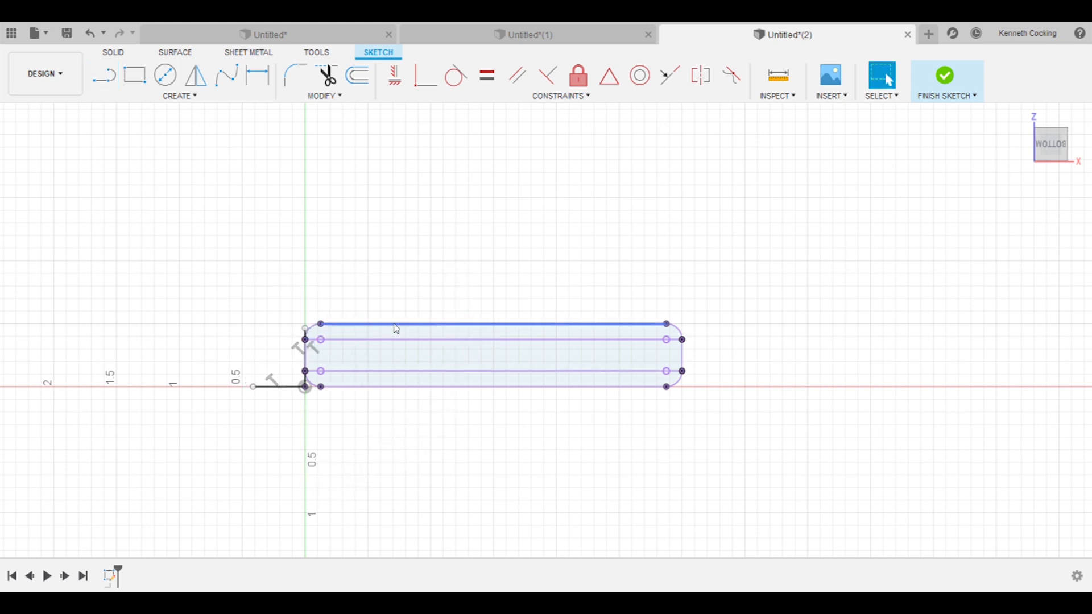
click(91, 35)
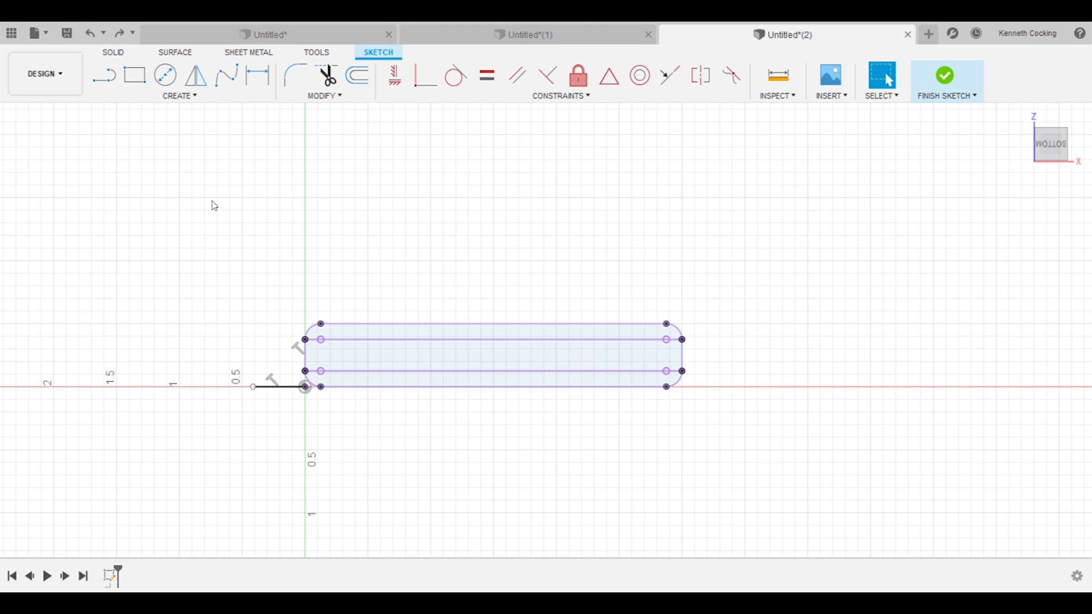
- Draw connected lines from the origin around the plate's side, front and opposite side, ending with a short horizontal line pointing outward
key(l)
scroll(313, 351, up, 4)
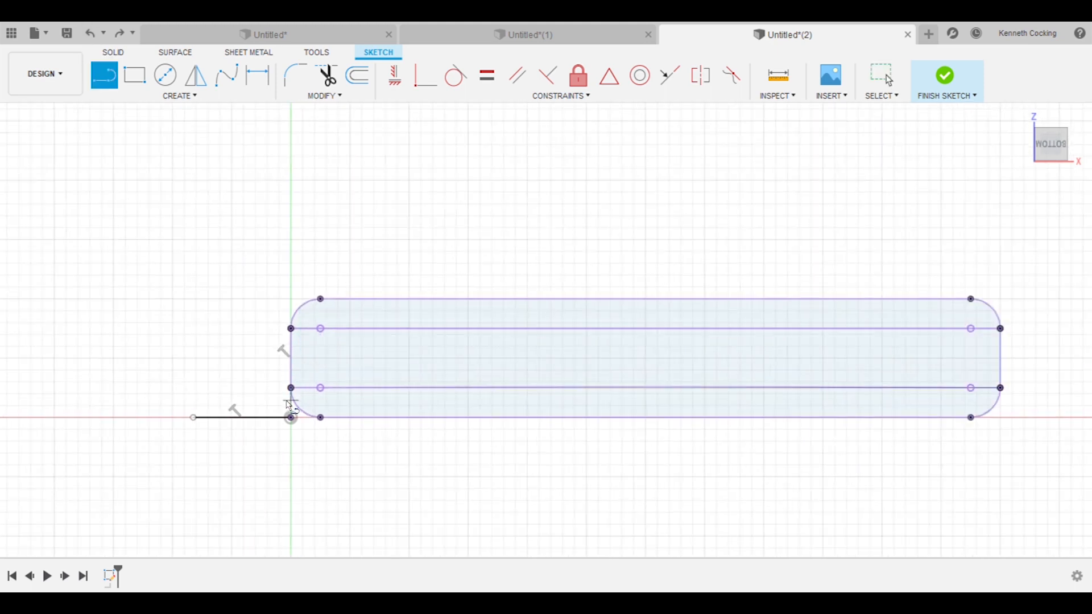
drag(291, 418, 293, 306)
click(291, 301)
scroll(326, 301, up, 3)
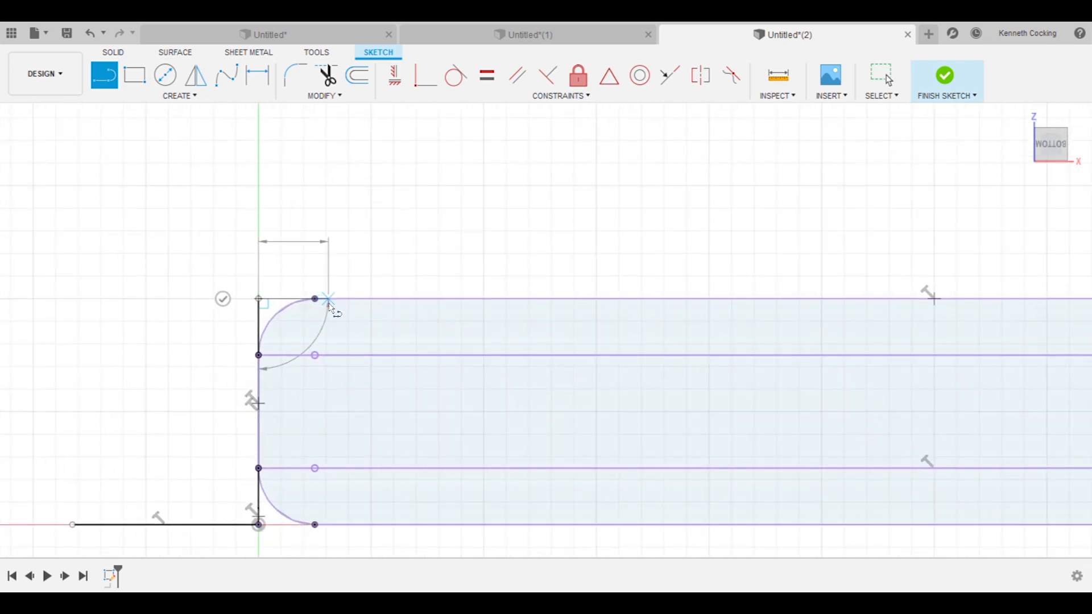
scroll(331, 302, down, 4)
scroll(341, 309, down, 1)
middle_drag(341, 309, 259, 337)
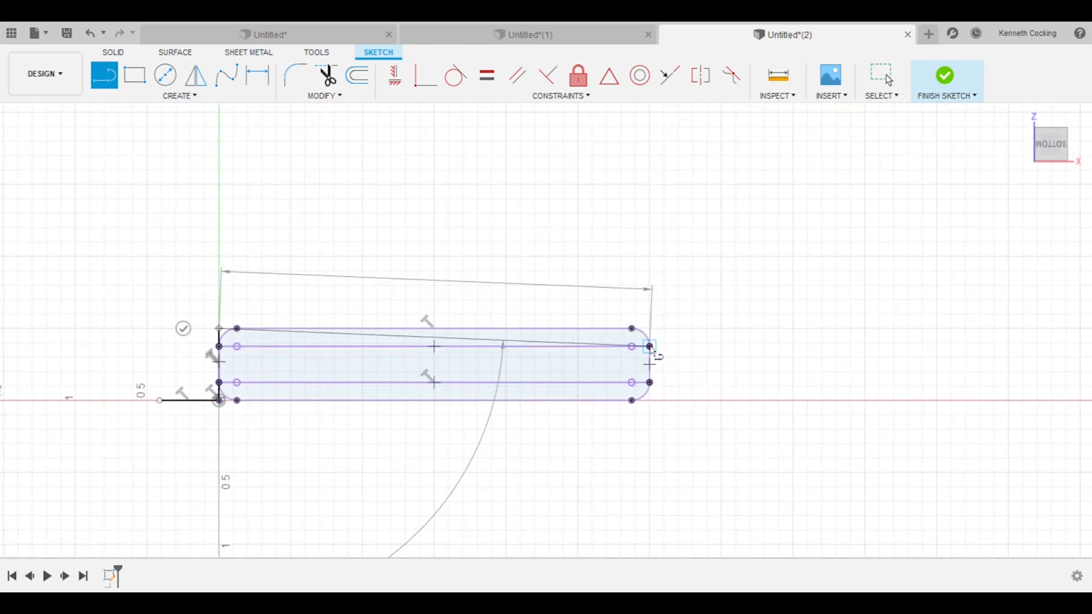
click(650, 330)
drag(650, 330, 705, 369)
click(704, 368)
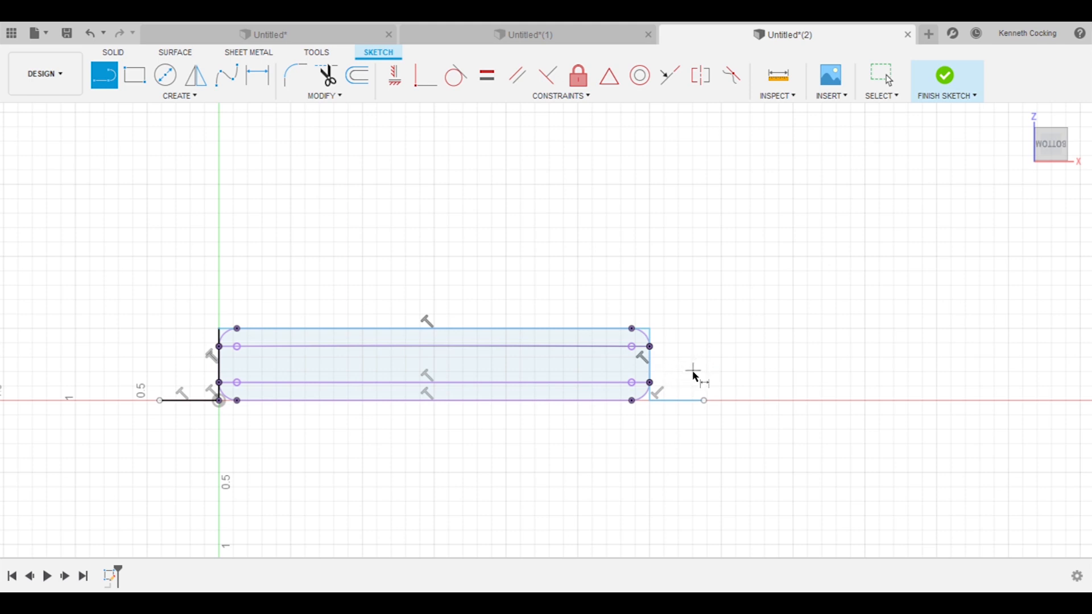
- Dimension both short outward lines of the profile to 0.50
key(d)
click(690, 401)
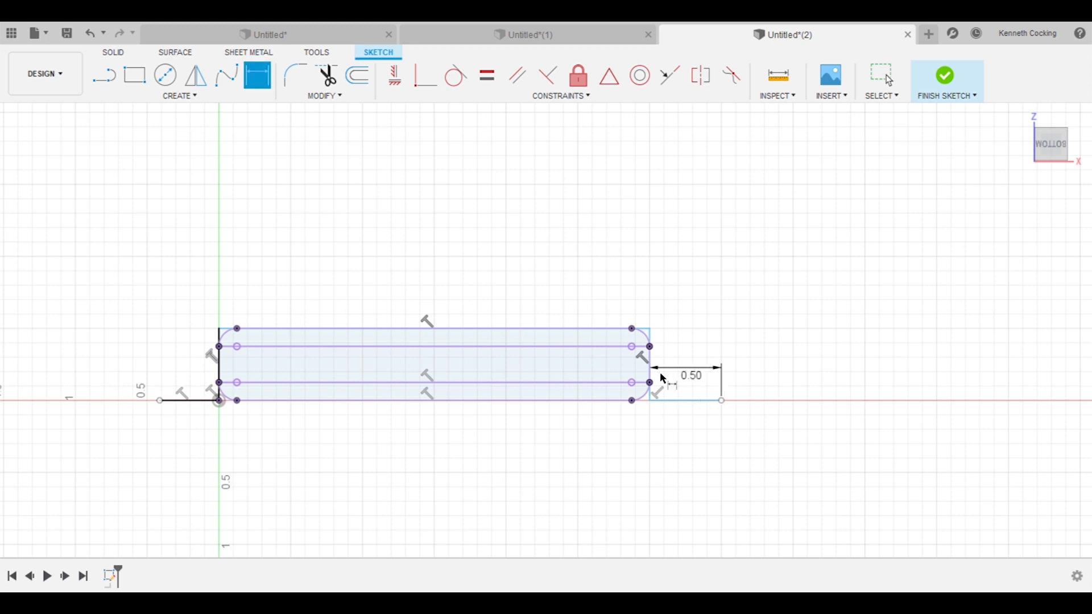
click(162, 401)
click(181, 377)
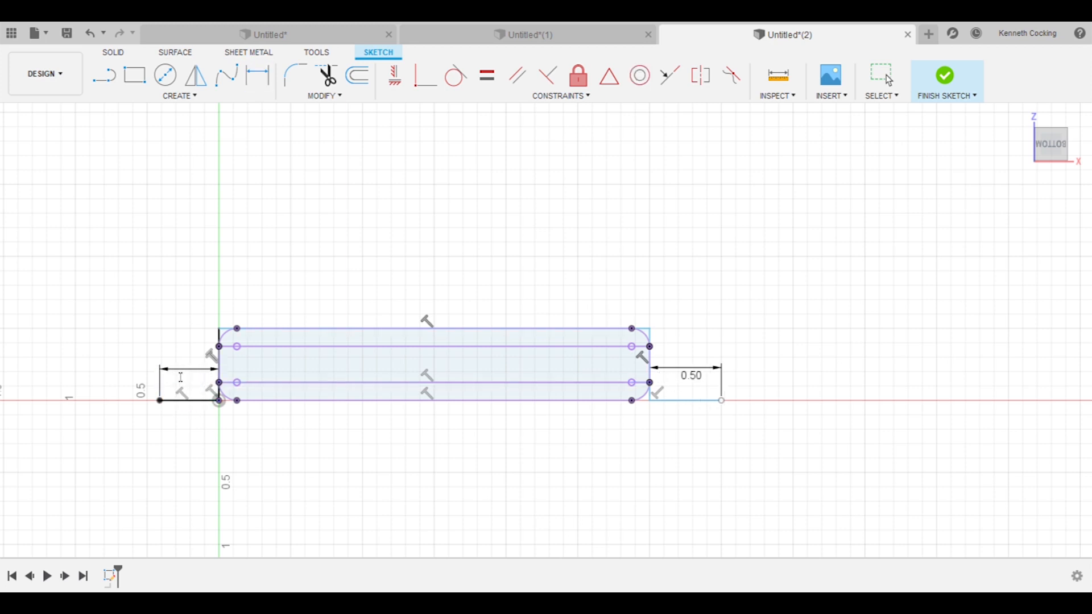
text(0.5)
key(Return)
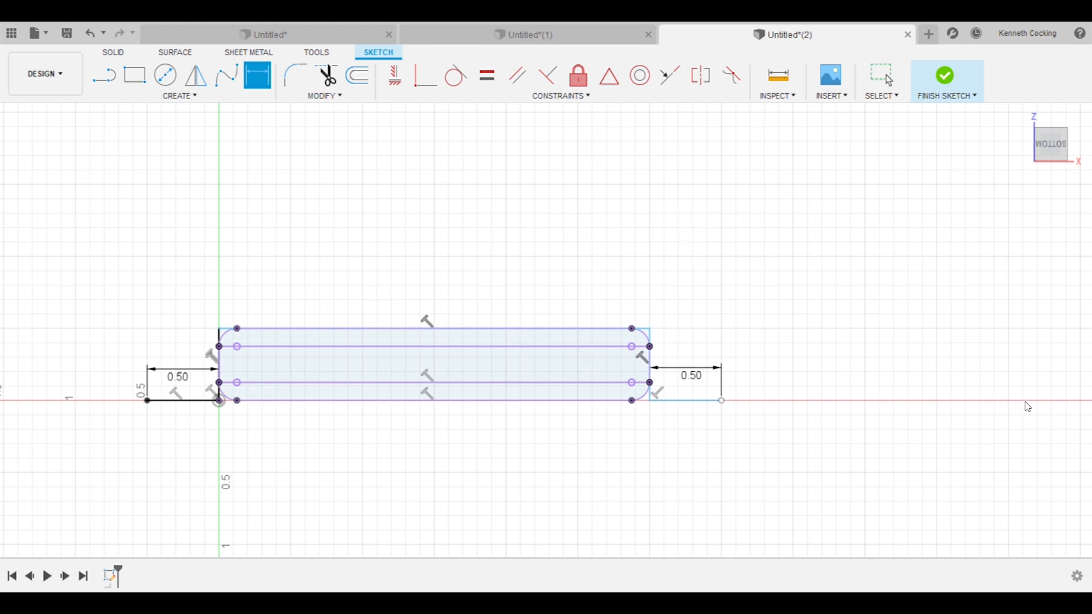
- Hide the projected geometry and the plate, and finish the sketch
click(1041, 429)
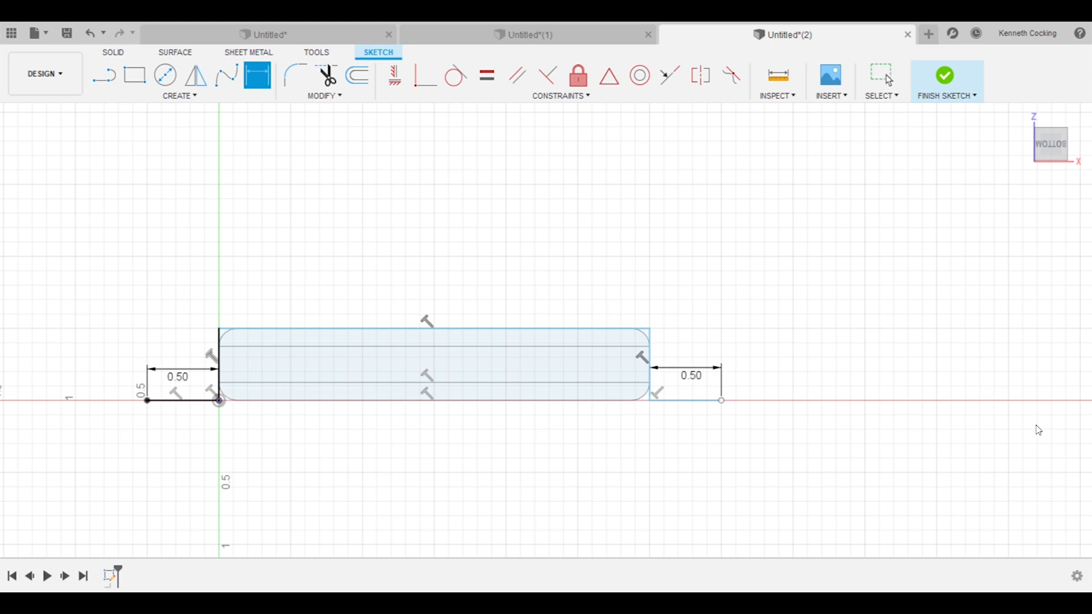
key(ctrl+z)
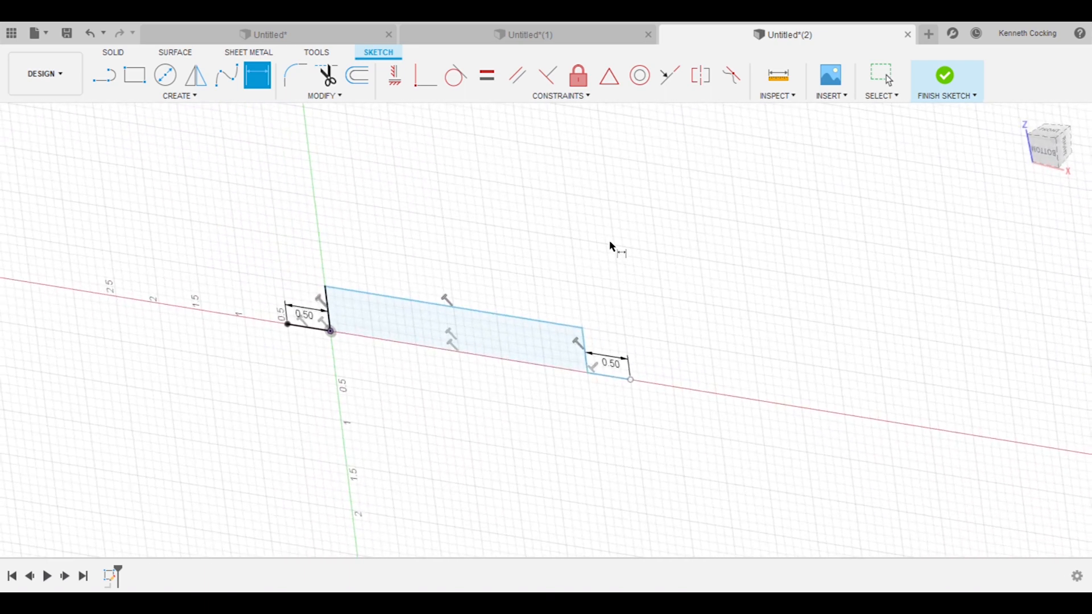
click(946, 77)
click(946, 77)
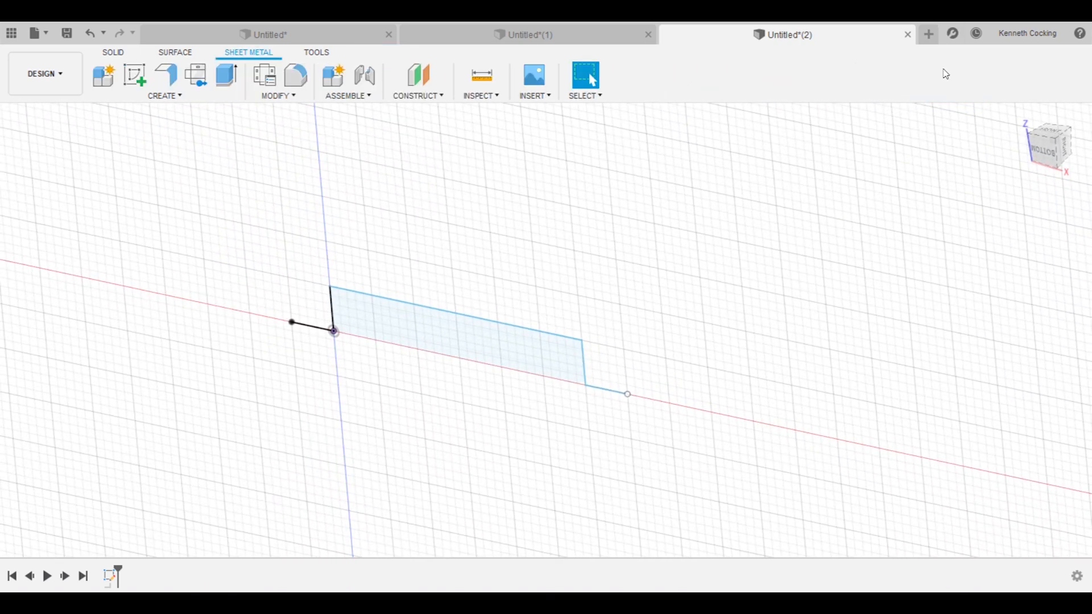
- Create a flange from the open bracket profile, extending it 3.50 upward along the plate
click(173, 82)
click(423, 310)
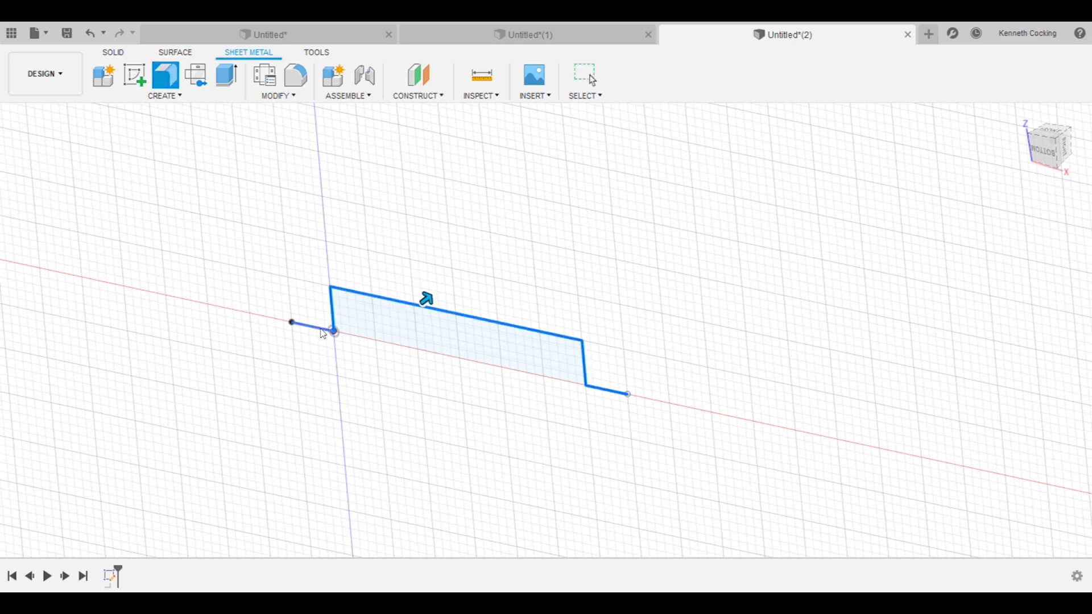
shift+middle_drag(540, 336, 75, 163)
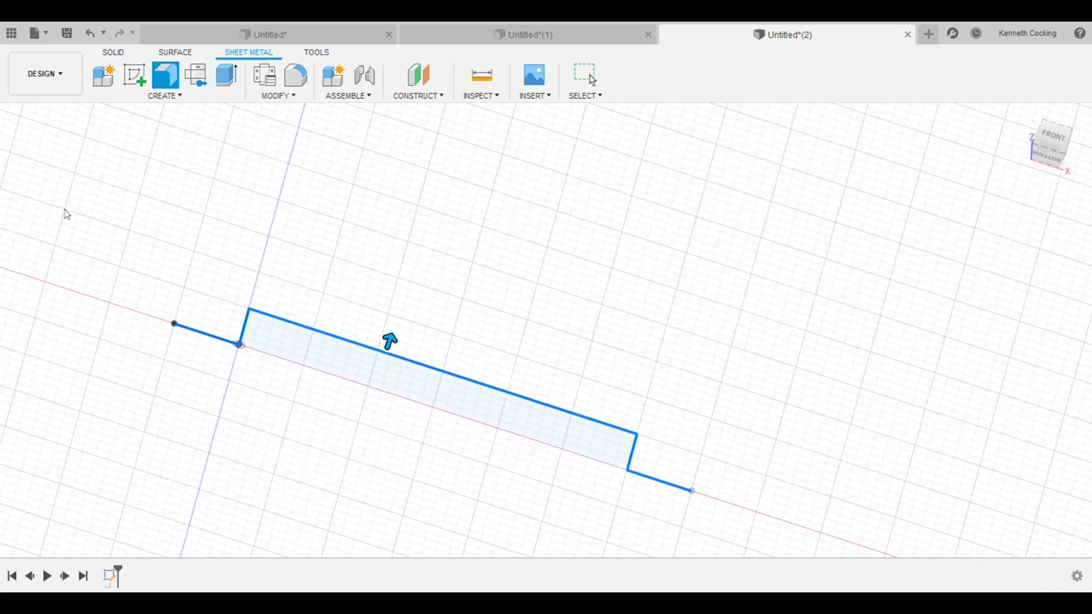
shift+middle_drag(197, 269, 852, 191)
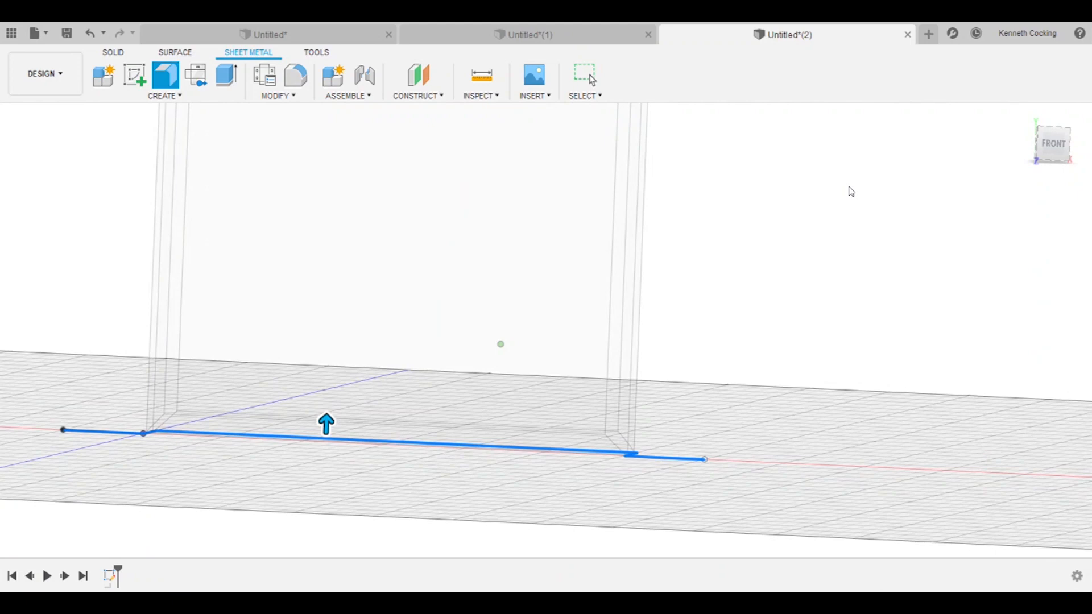
click(1063, 155)
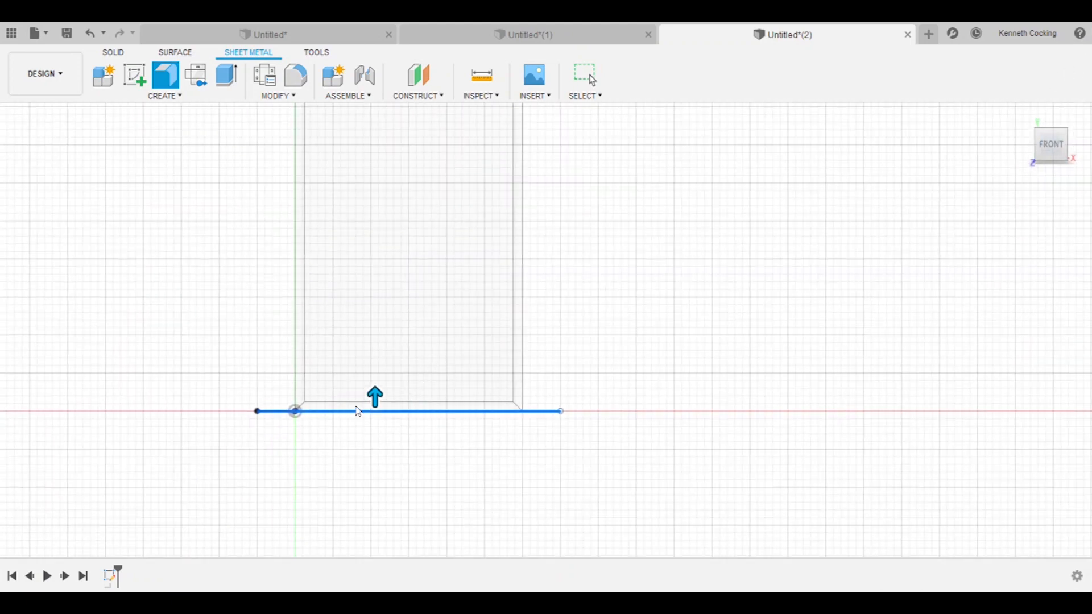
drag(375, 394, 375, 163)
middle_drag(375, 163, 462, 319)
drag(442, 307, 442, 272)
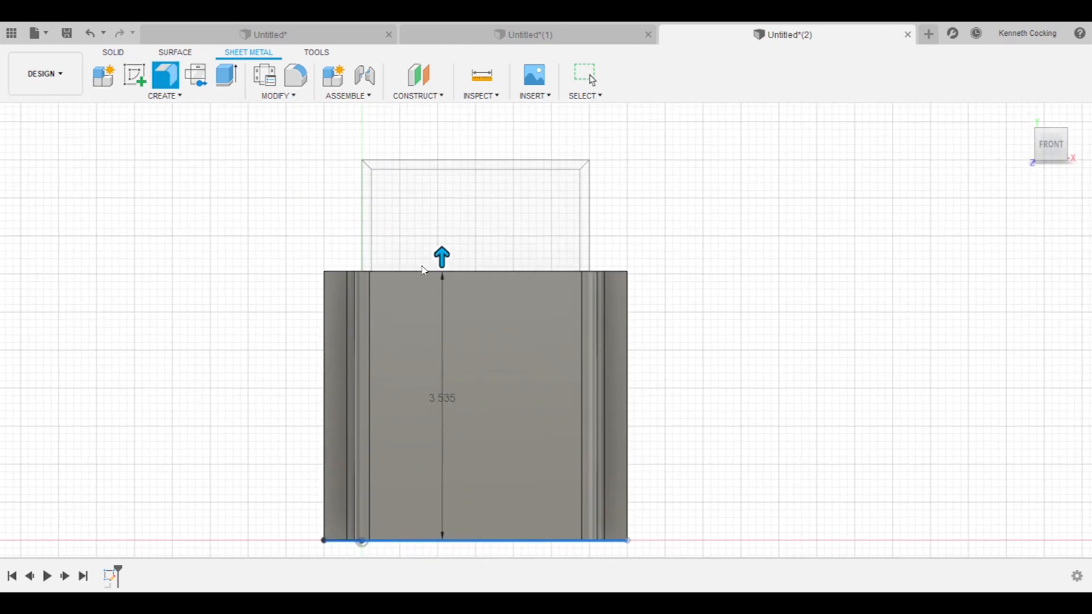
text(3)
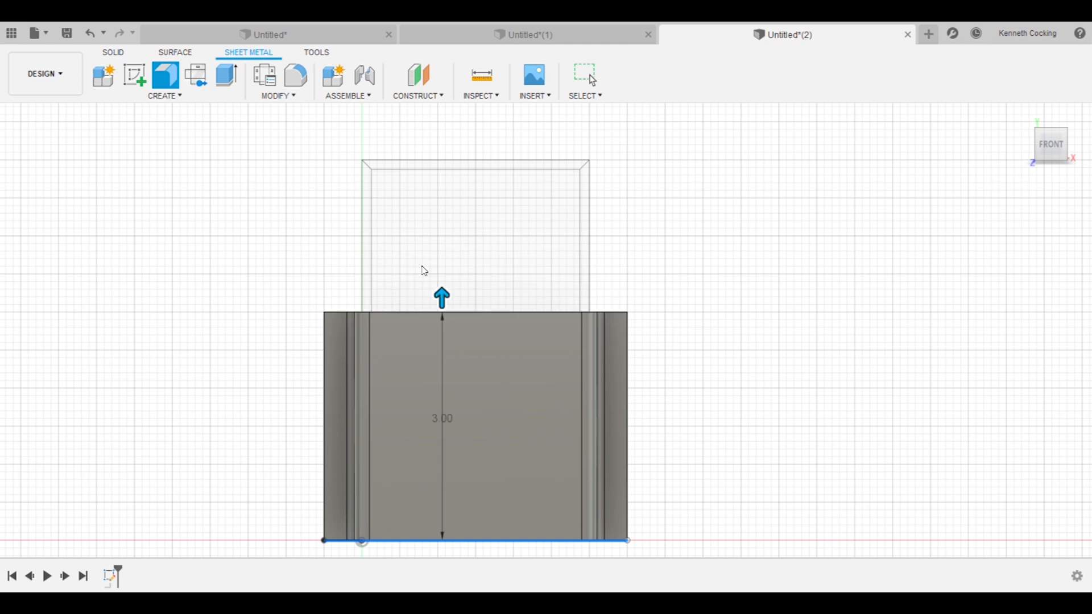
text(.5)
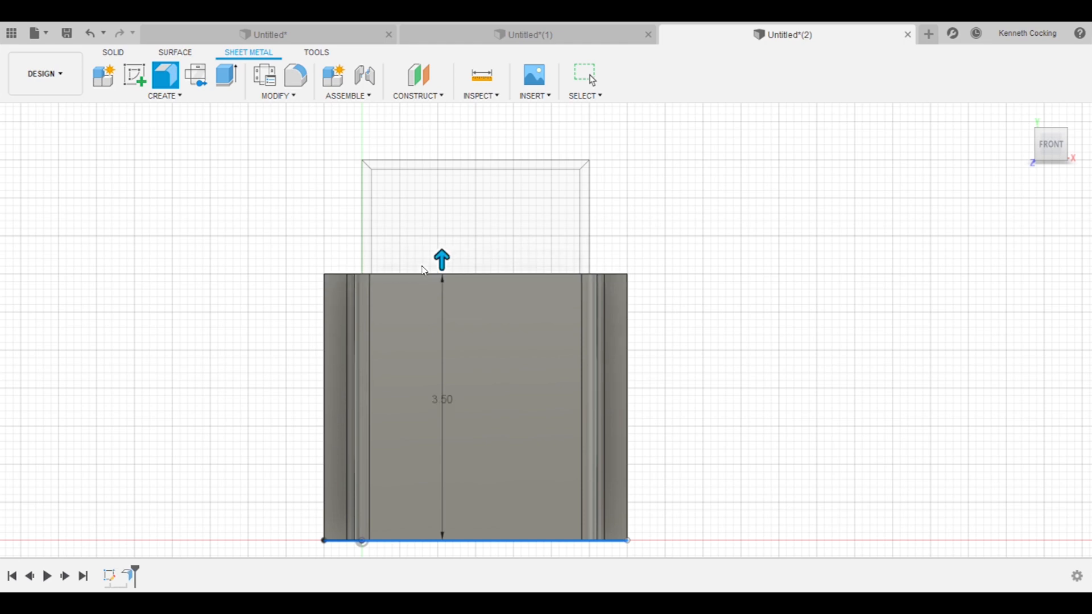
key(Return)
- Add a 0.60 flange along the lower front edge of the bracket, bending back underneath the plate
shift+middle_drag(423, 271, 478, 371)
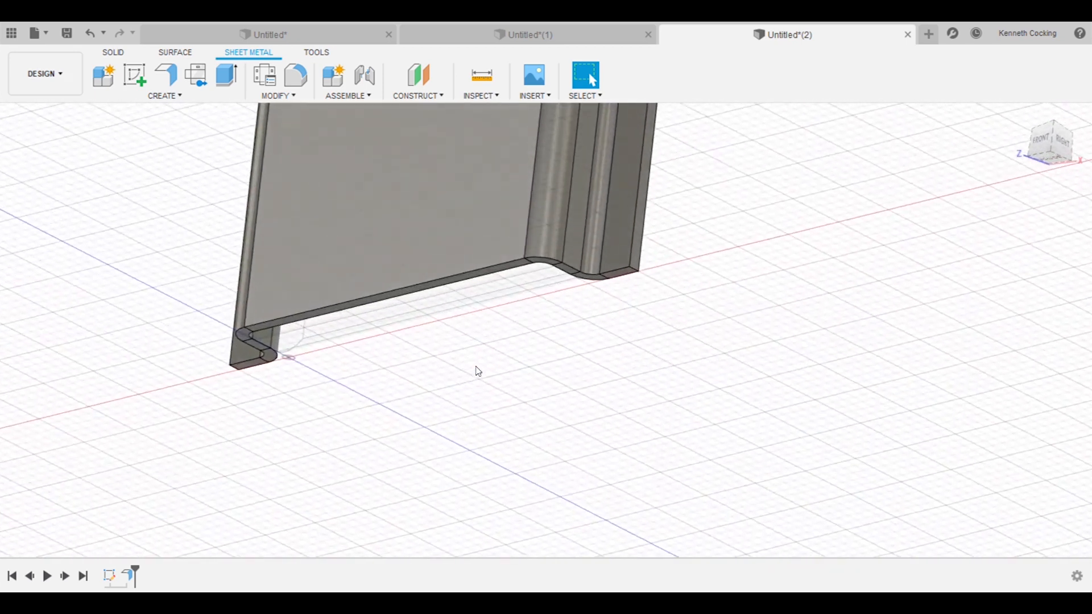
click(165, 74)
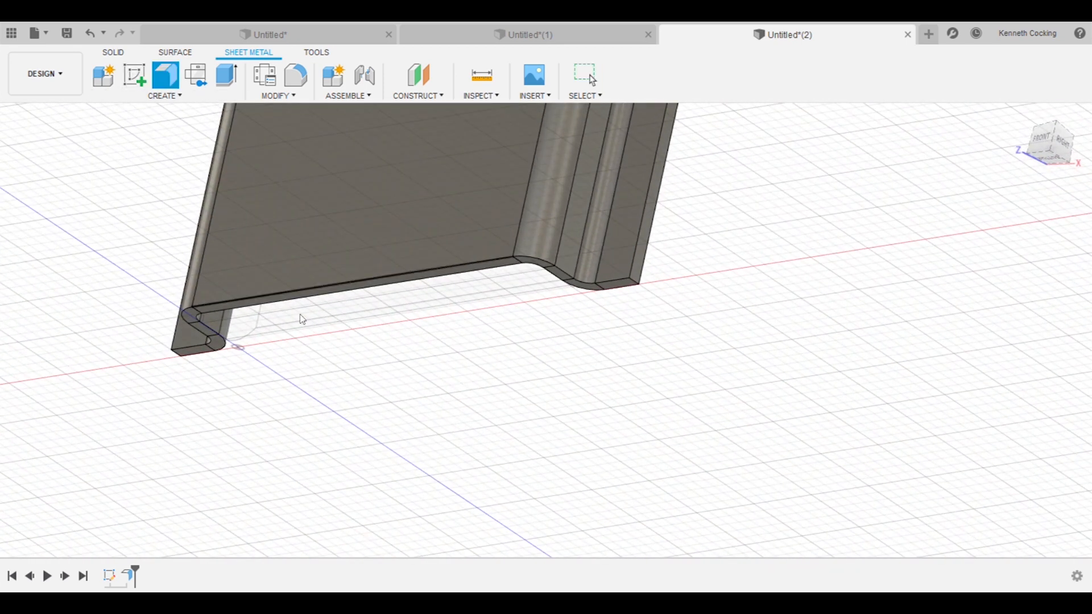
click(323, 300)
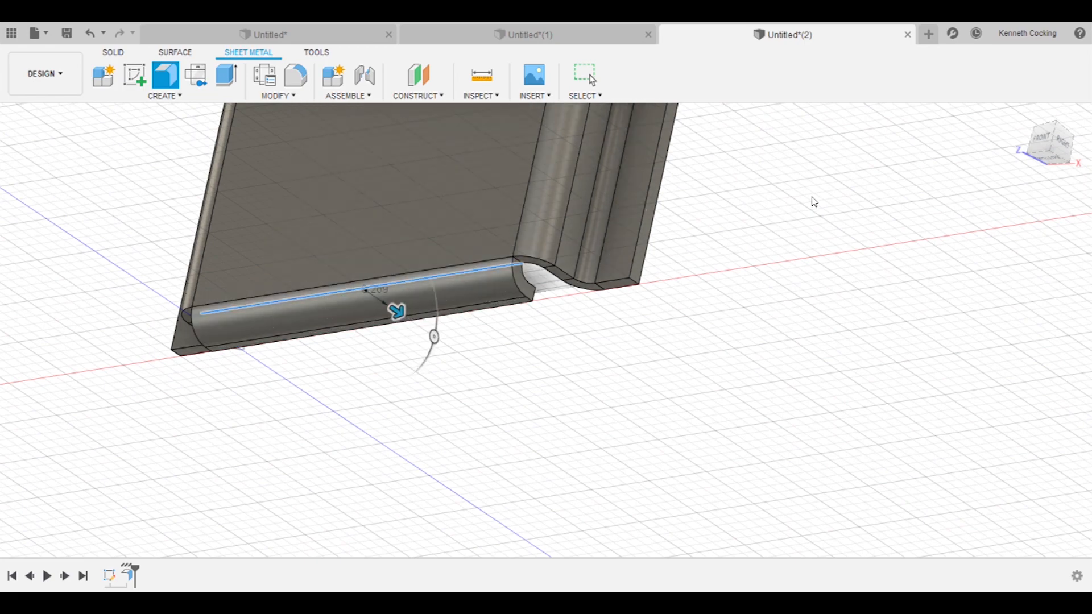
click(1067, 147)
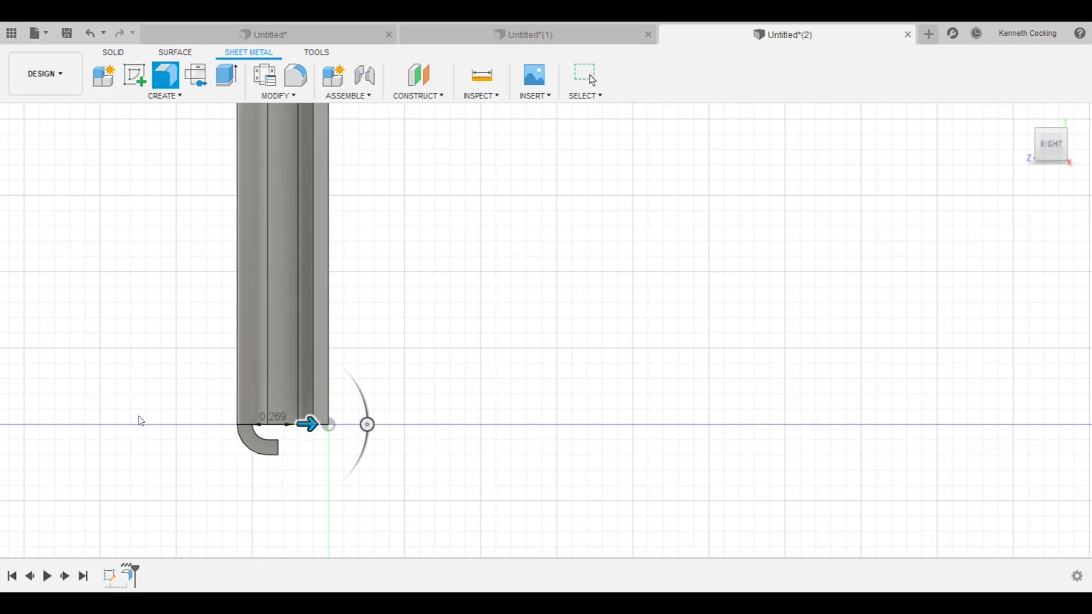
middle_drag(355, 351, 376, 297)
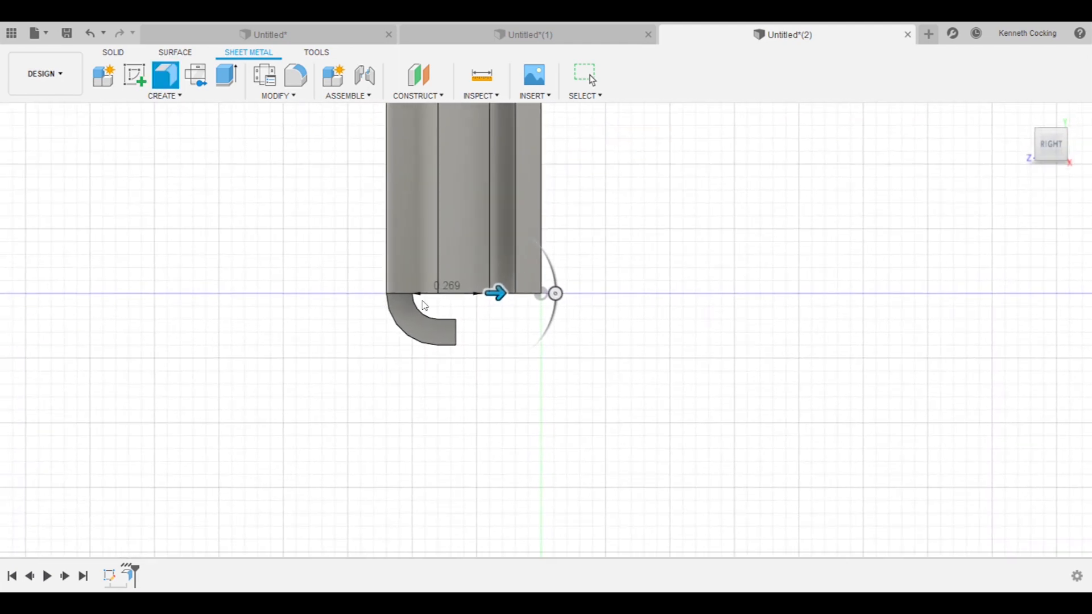
drag(495, 294, 587, 298)
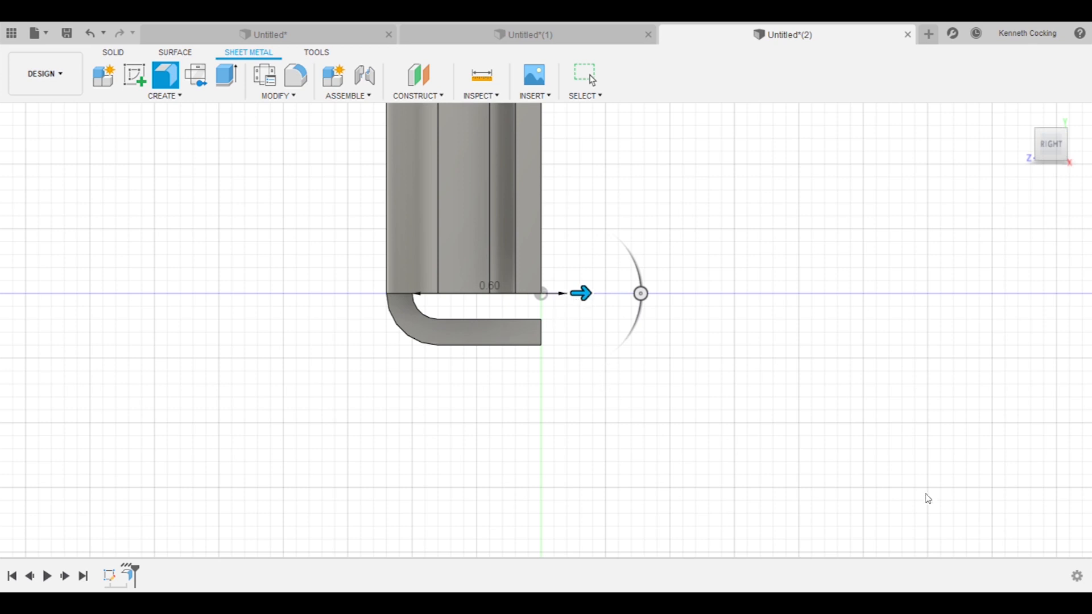
click(1008, 452)
- Add a 0.50 flange pointing downward from the rear edge of the bottom lip
shift+middle_drag(654, 453, 409, 318)
click(177, 75)
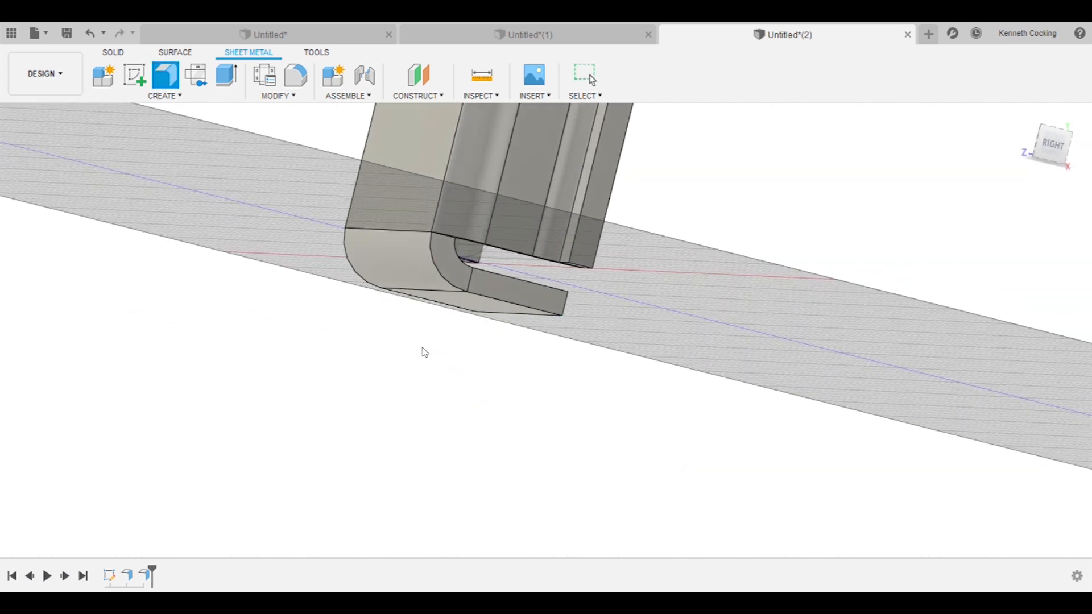
click(505, 313)
drag(512, 326, 458, 425)
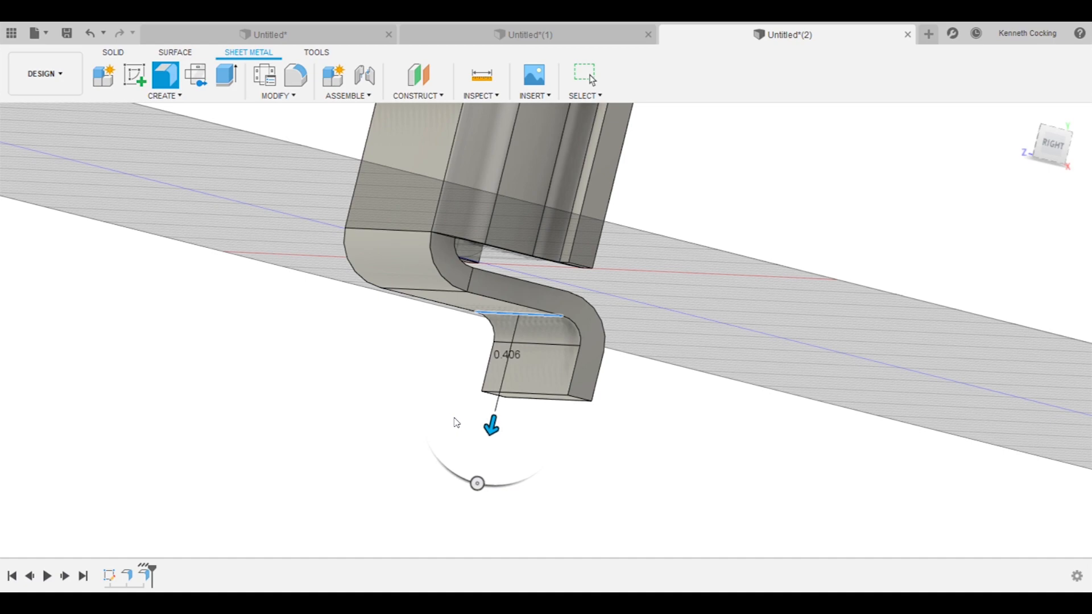
text(.5)
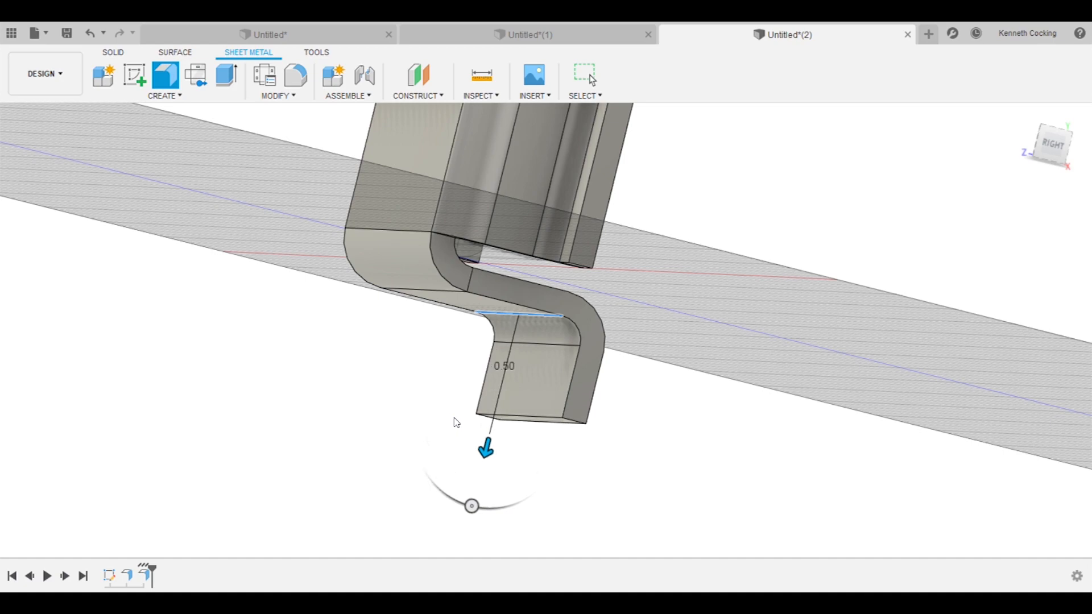
key(Return)
- Edit the downward flange's bend position so its back face is flush with the backs of the side flanges
shift+middle_drag(610, 312, 673, 310)
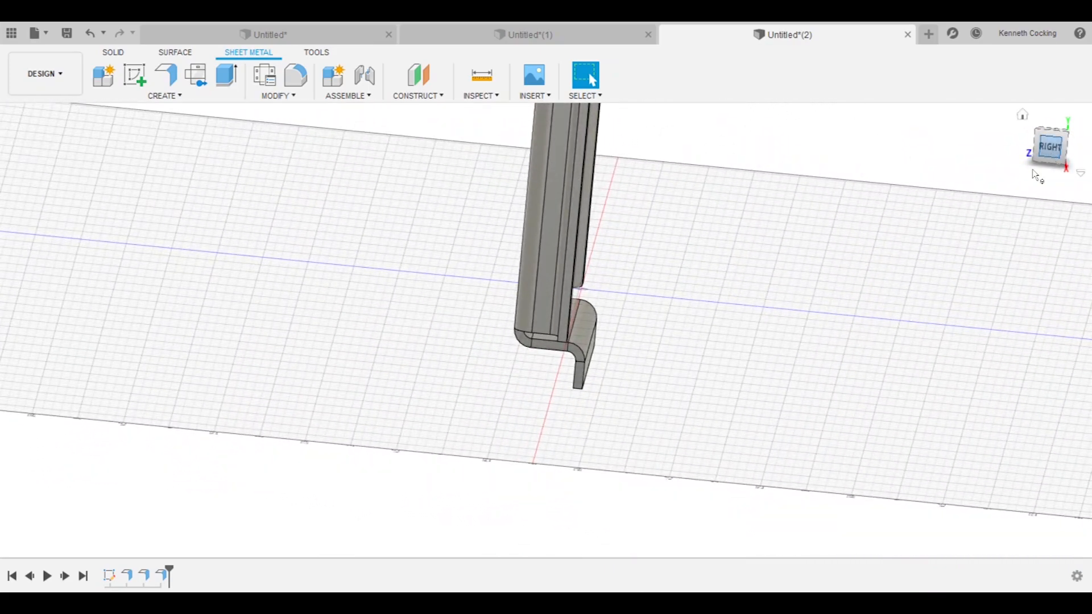
click(1049, 143)
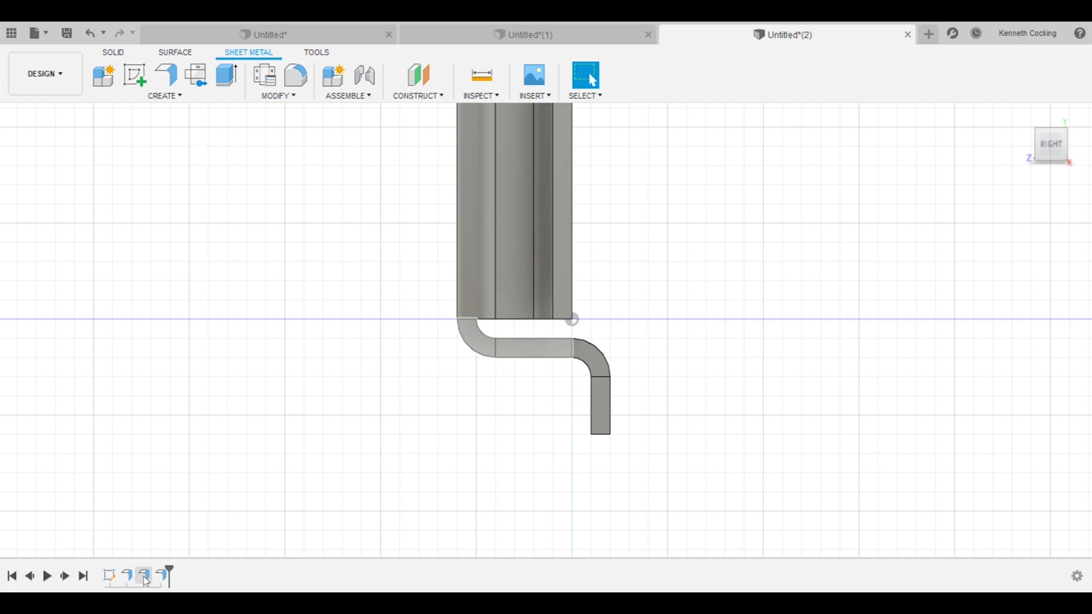
double_click(166, 577)
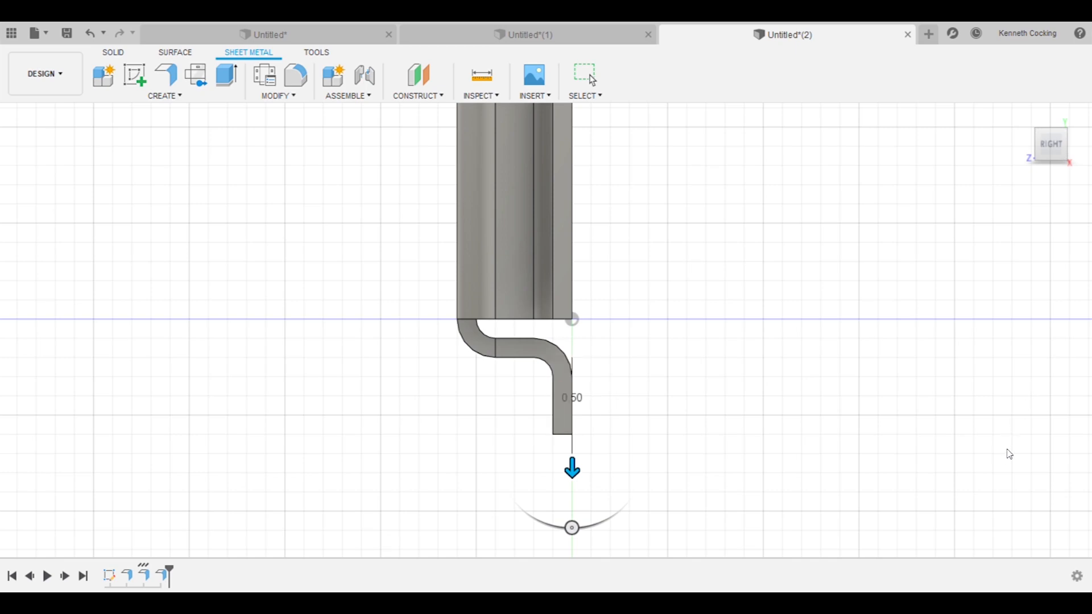
key(Return)
- Fillet the free outer corners of both side flanges and the bottom flange with one common radius
shift+middle_drag(934, 408, 558, 380)
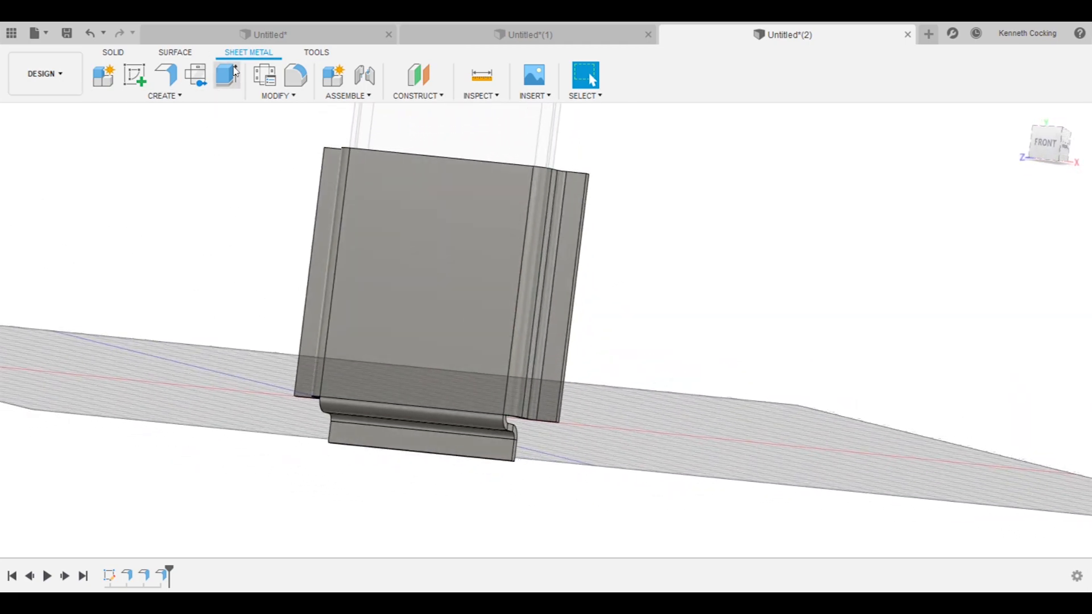
click(297, 75)
scroll(512, 460, up, 5)
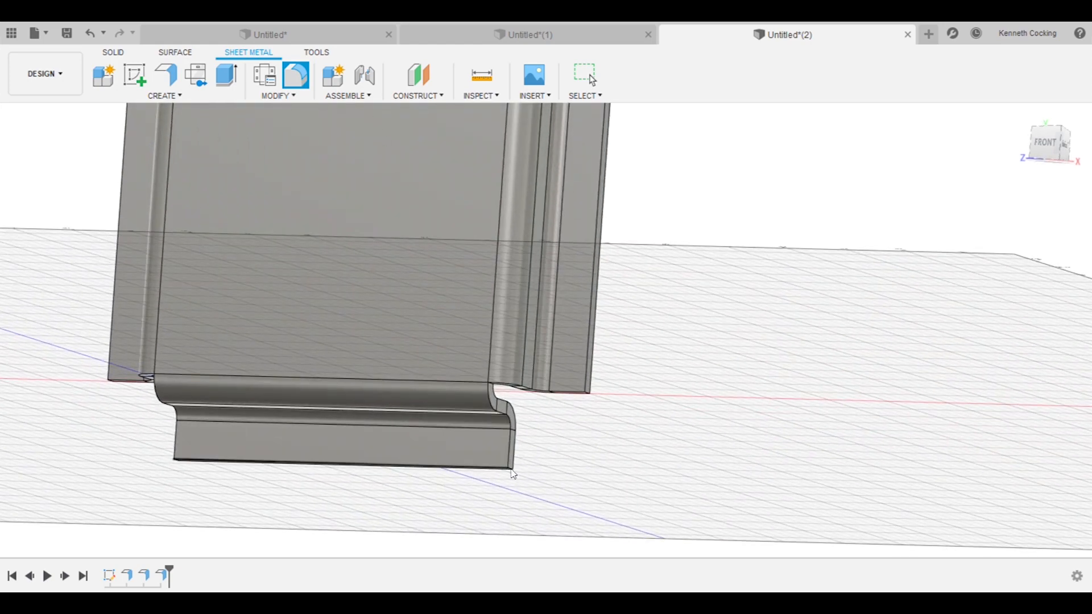
scroll(511, 468, up, 3)
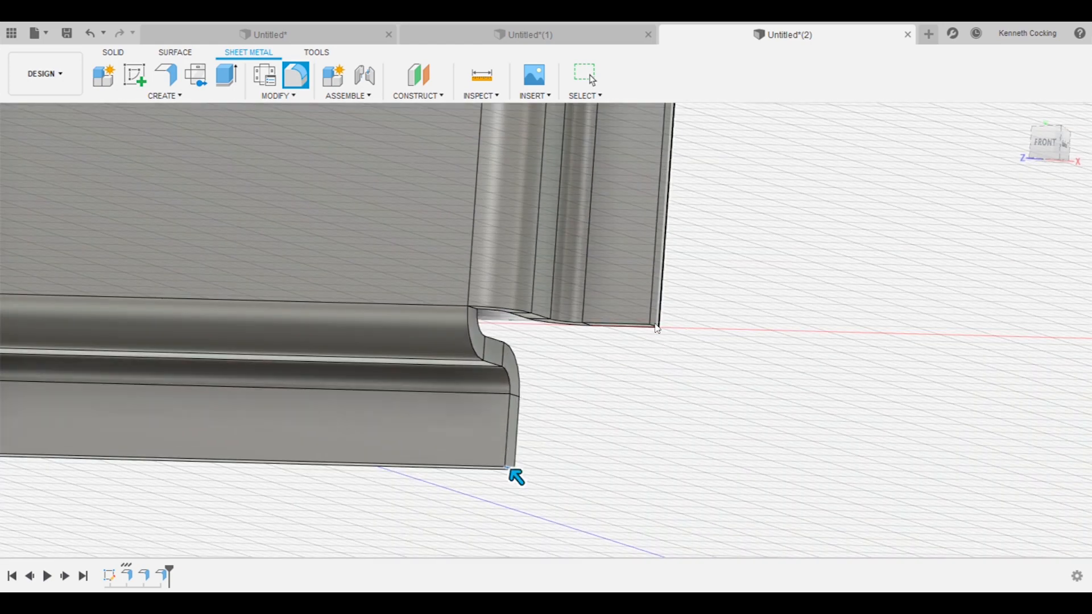
shift+middle_drag(652, 328, 575, 369)
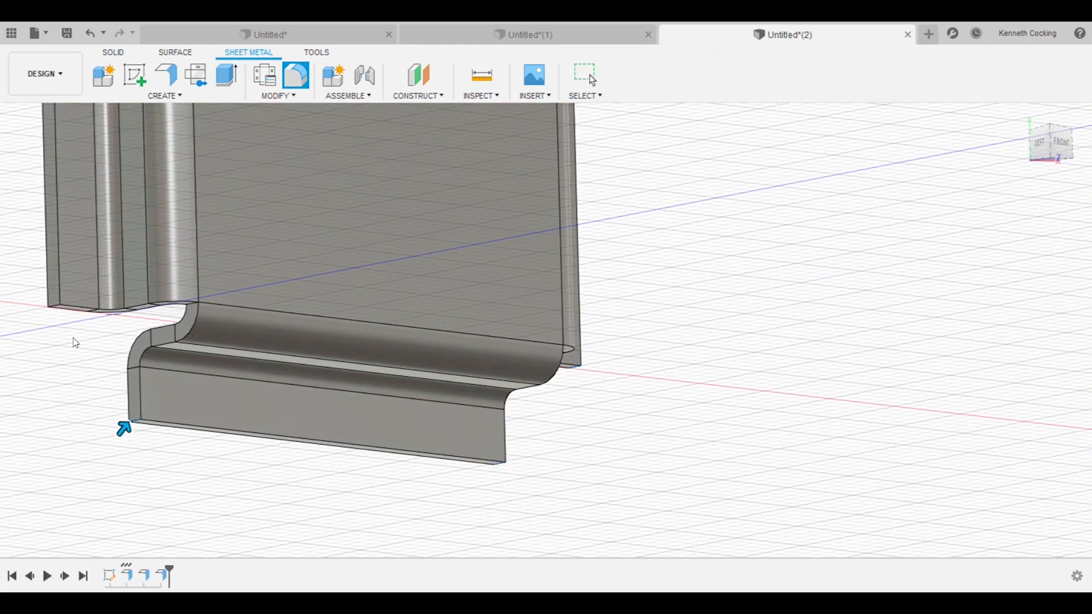
scroll(42, 312, up, 5)
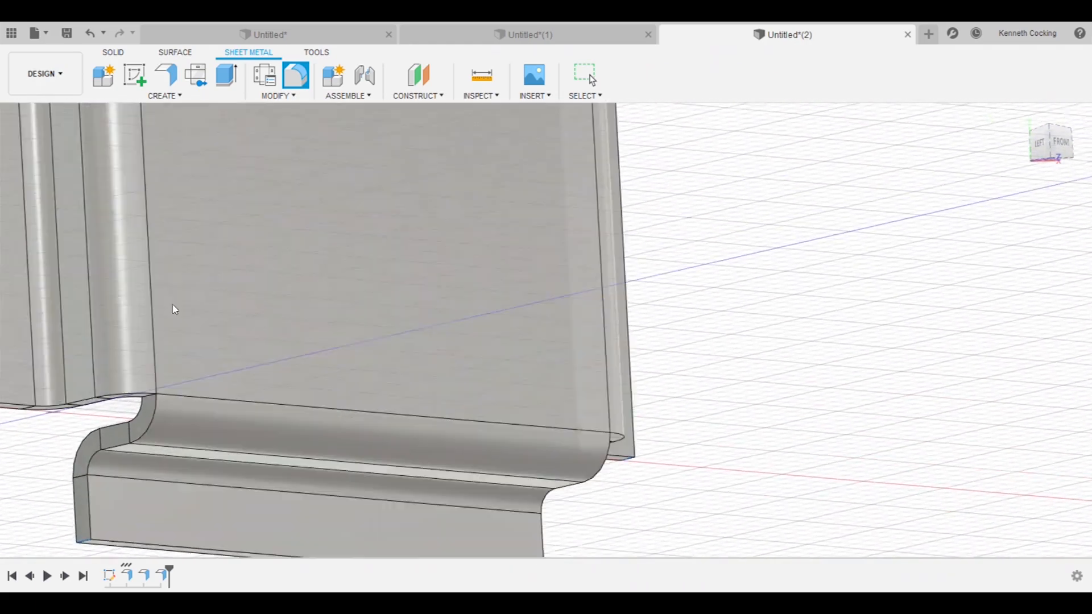
scroll(310, 254, down, 5)
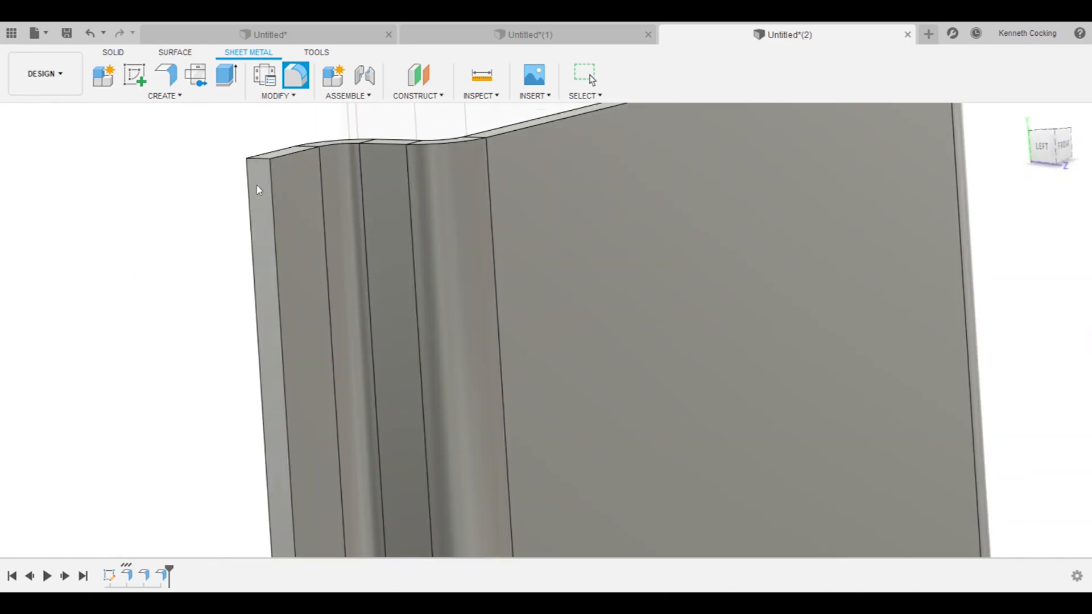
mouse_move(256, 166)
shift+middle_down()
mouse_move(373, 214)
mouse_move(491, 242)
mouse_move(517, 334)
mouse_move(563, 302)
mouse_move(1046, 158)
shift+middle_up()
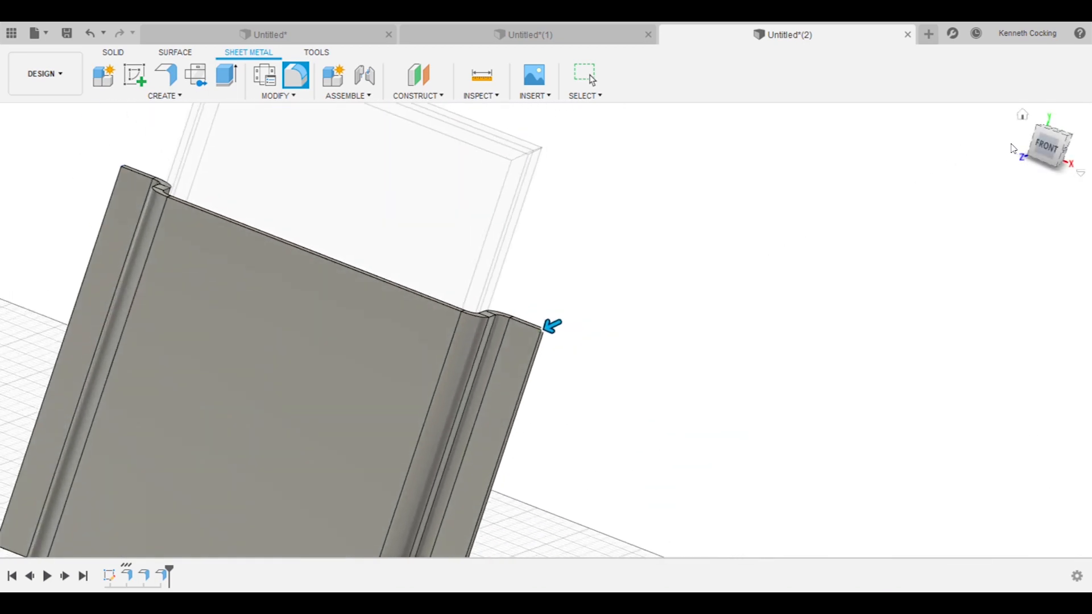
click(1045, 158)
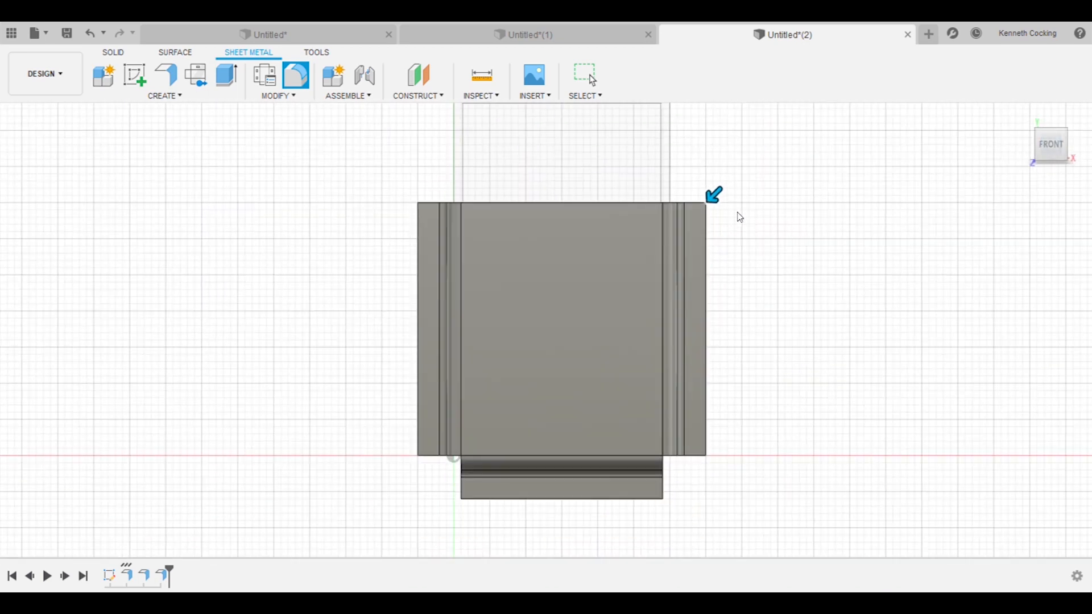
drag(723, 201, 719, 207)
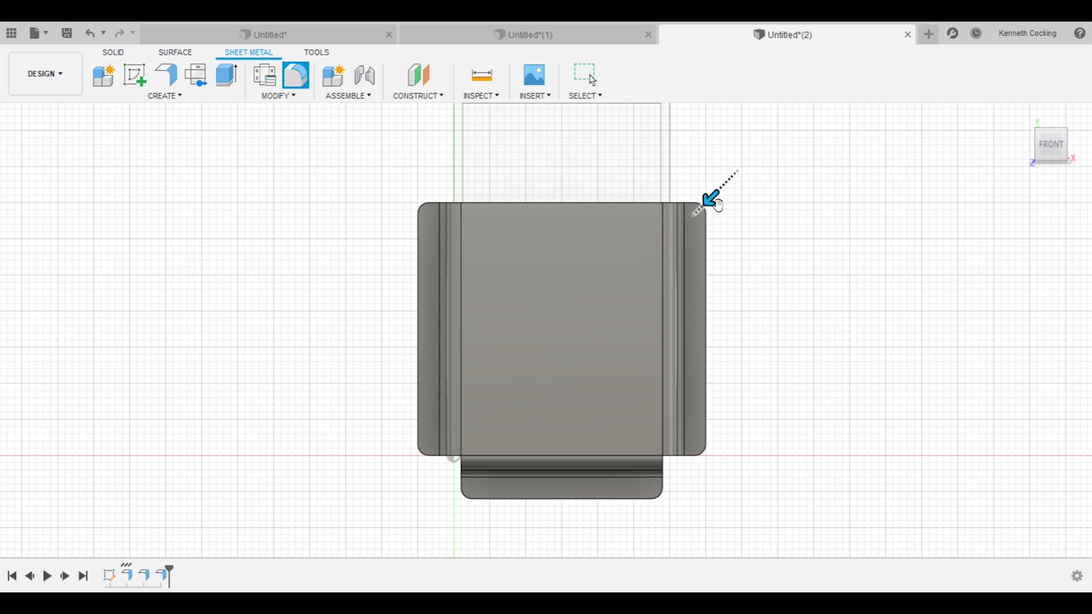
drag(719, 206, 718, 206)
key(Return)
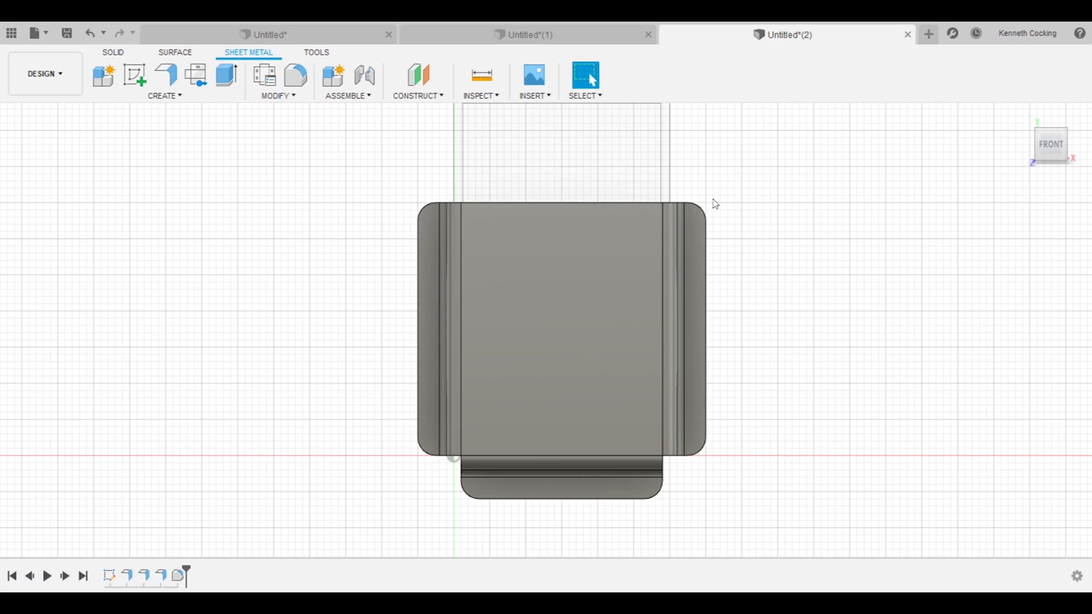
- Reactivate the top-level assembly with the plate and bracket, and create a new empty component in it
shift+middle_drag(704, 204, 706, 208)
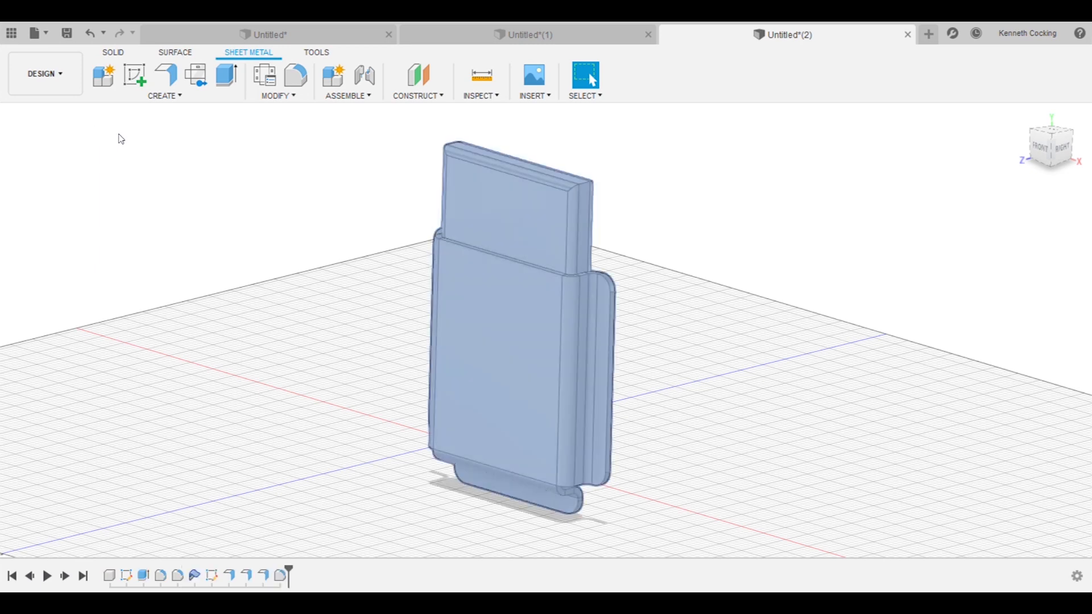
click(174, 160)
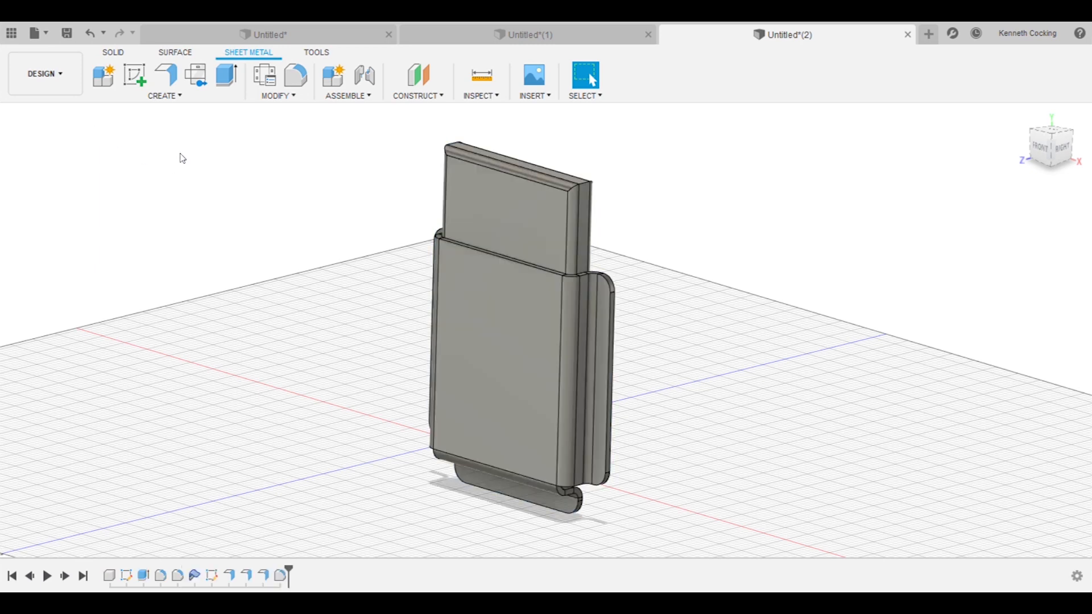
click(100, 82)
shift+middle_drag(854, 318, 1002, 504)
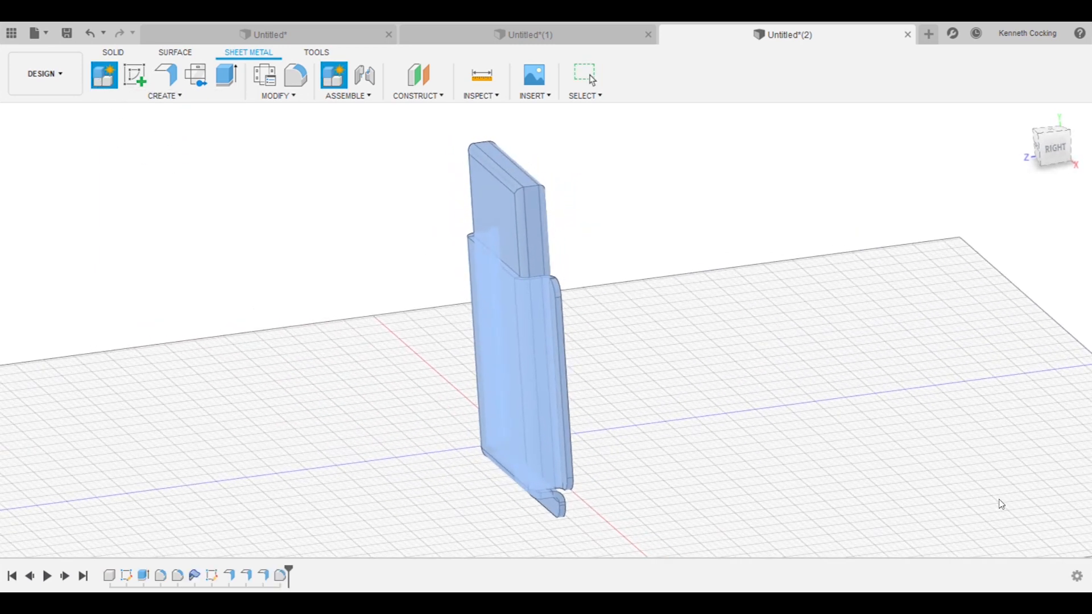
key(Return)
- Start a sketch on the back face of the side flange farthest from the origin
shift+middle_drag(585, 456, 106, 170)
click(135, 75)
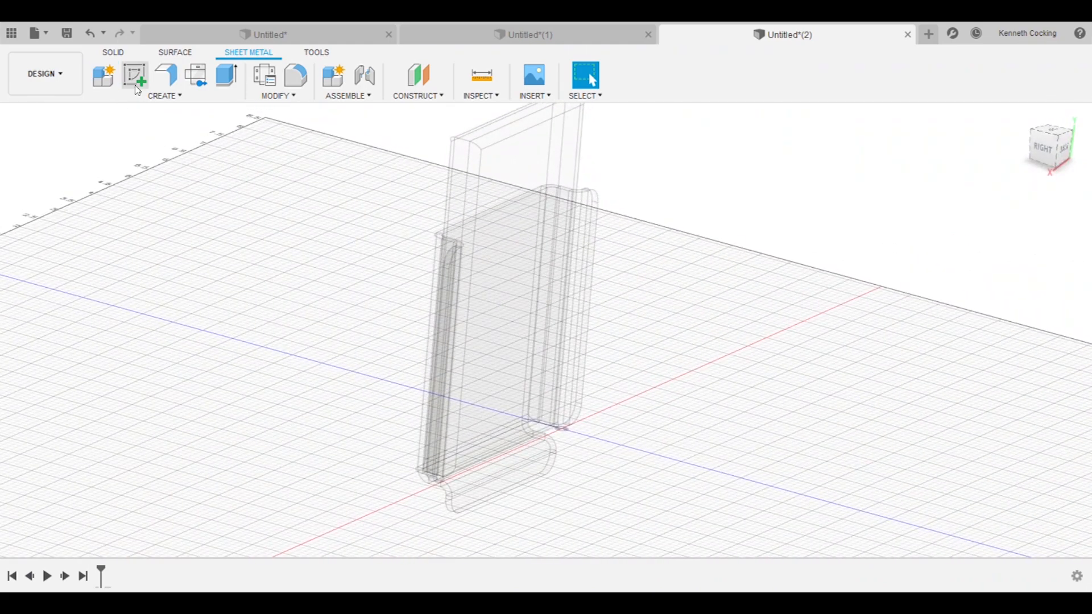
mouse_move(398, 319)
shift+middle_down()
mouse_move(461, 367)
mouse_move(380, 401)
shift+middle_up()
click(380, 401)
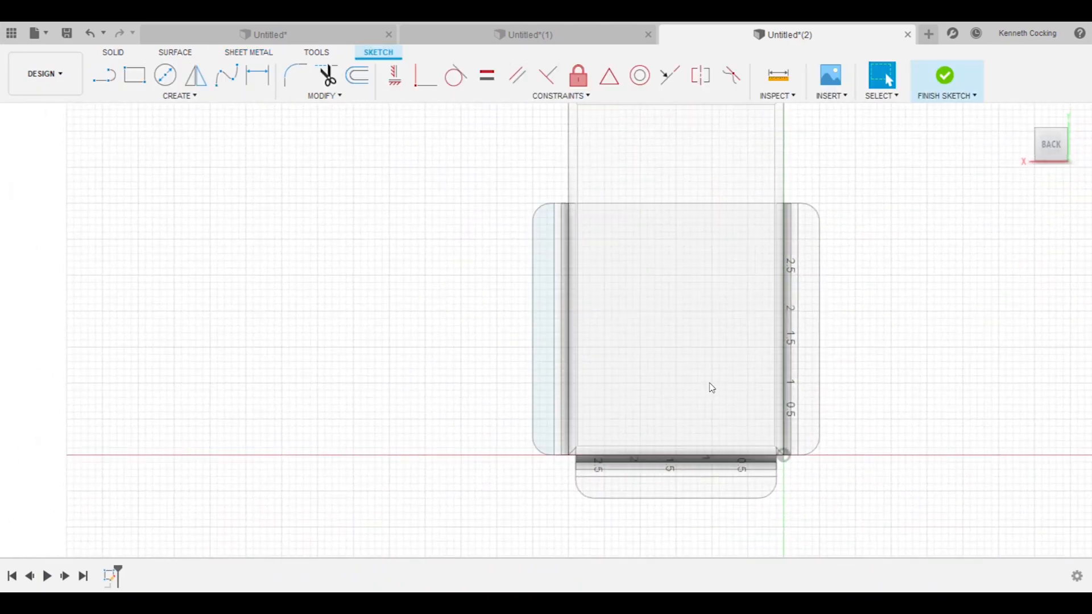
scroll(505, 362, up, 2)
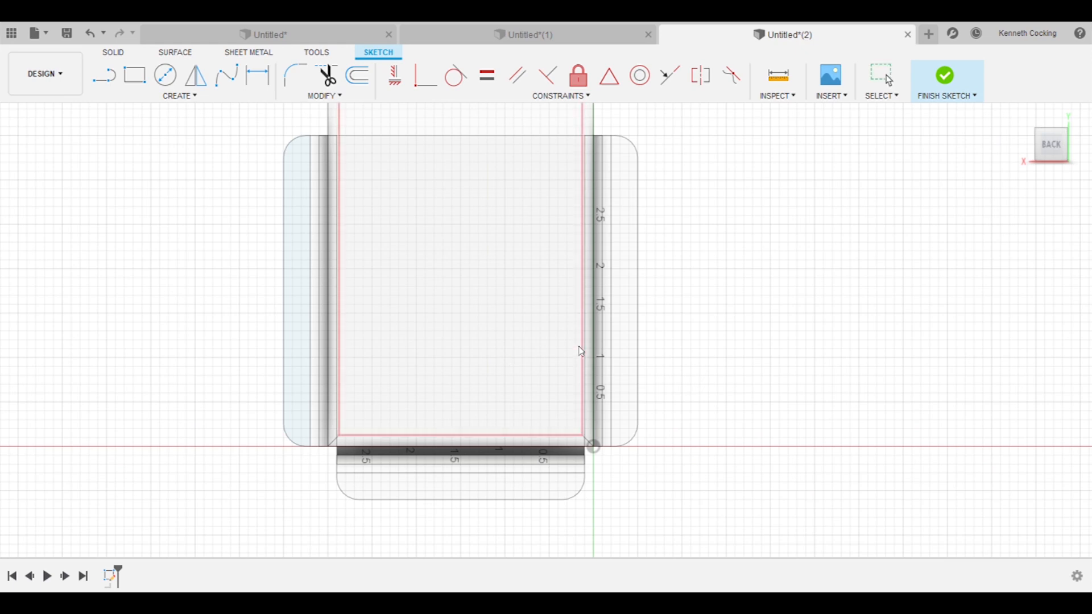
- Project the back faces of the two side flanges and the bottom flange into the sketch
click(623, 358)
click(516, 493)
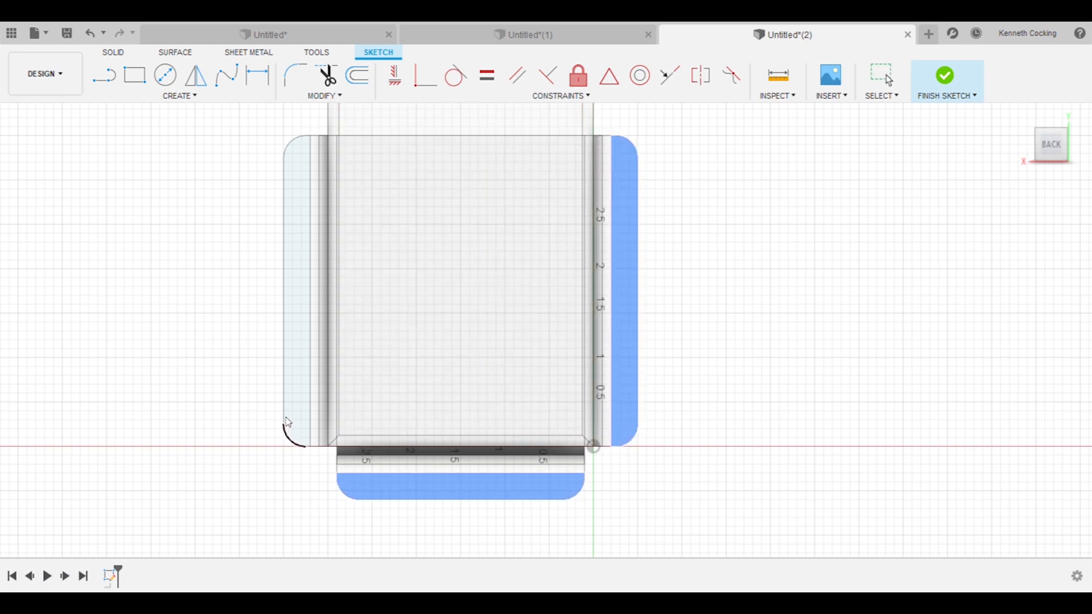
click(293, 407)
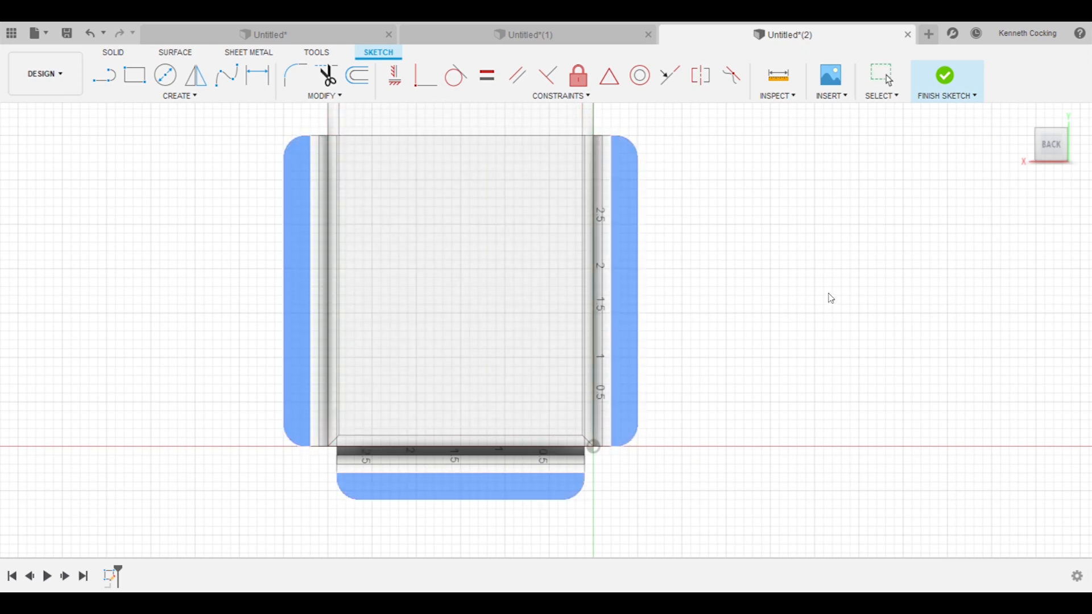
key(Escape)
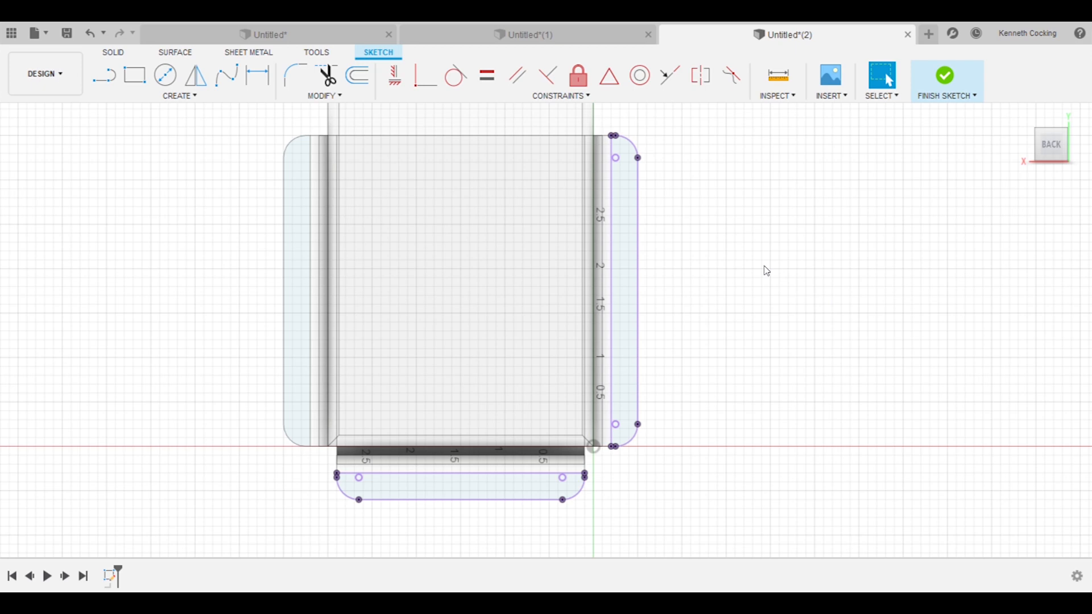
- Draw a rectangle enclosing all three flanges, its sides aligned with the outer edges of the side and bottom flanges
click(135, 75)
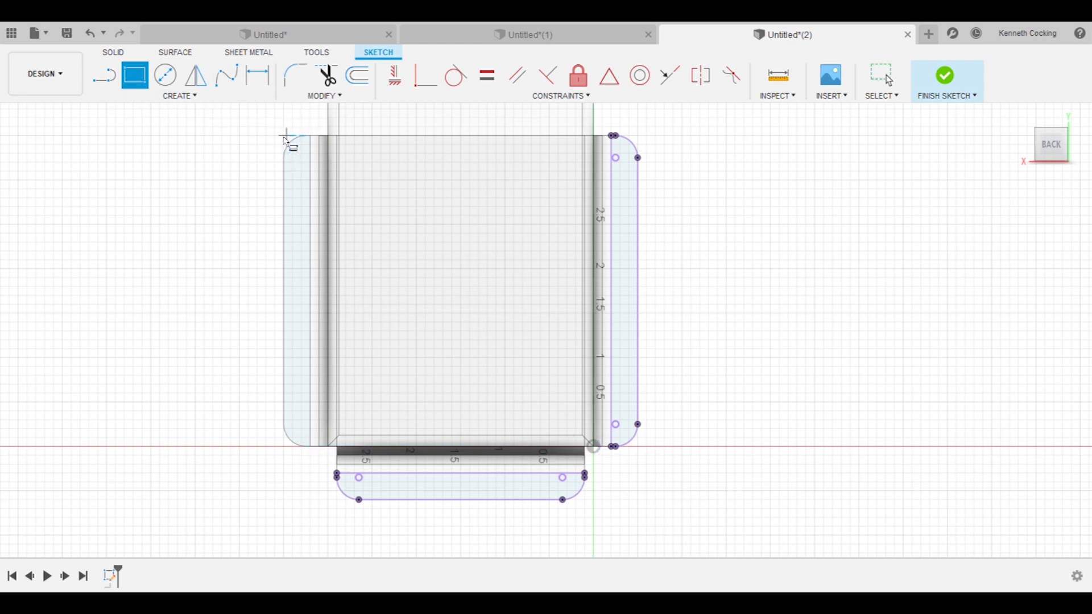
click(284, 137)
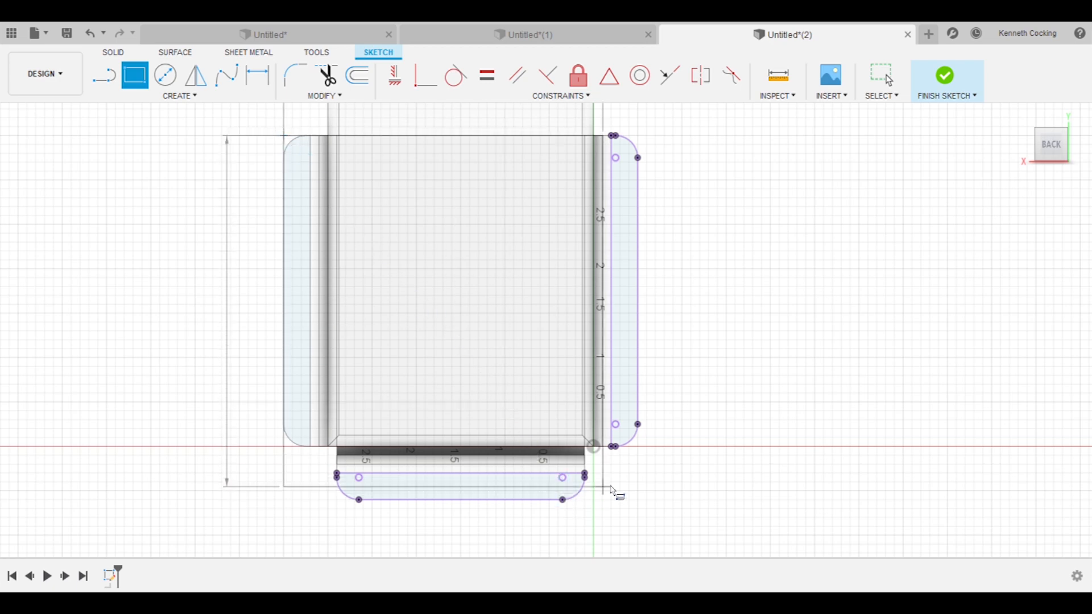
click(638, 500)
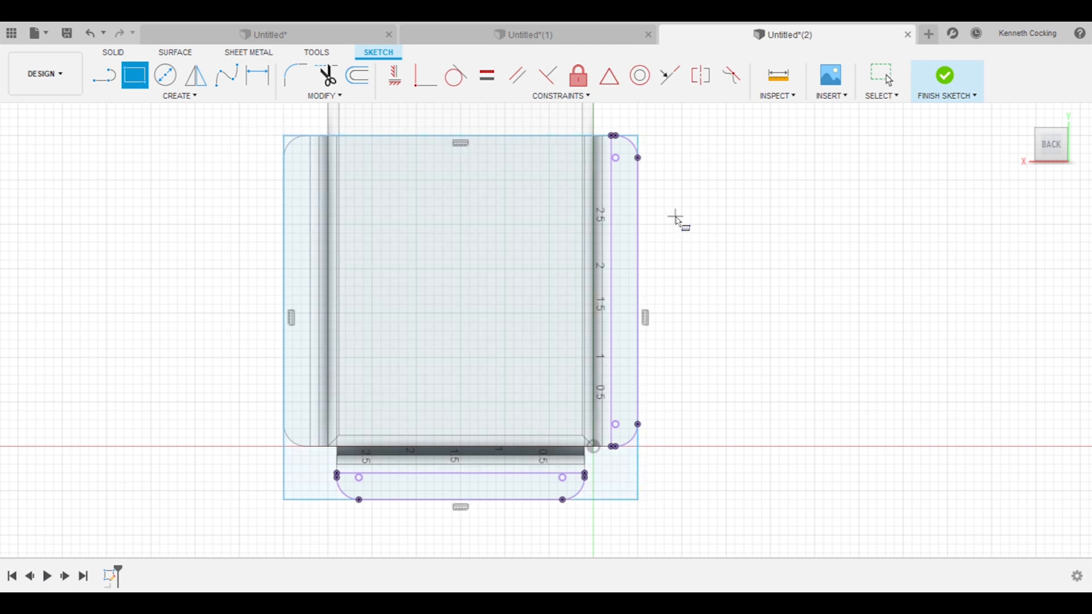
- Fillet the two upper corners of the rectangle with a 0.25 radius
click(295, 75)
click(285, 137)
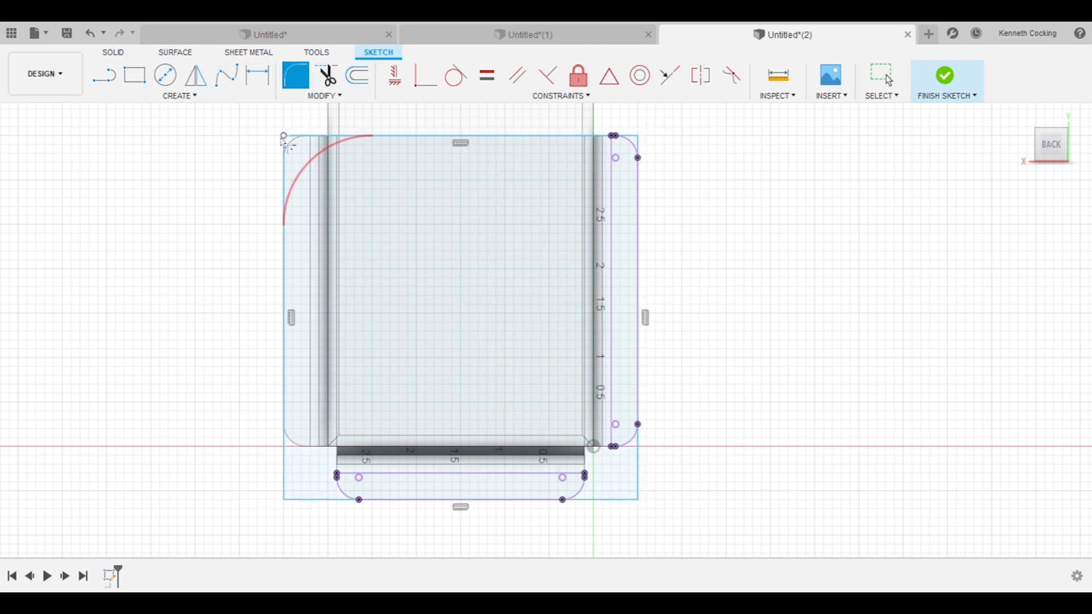
click(640, 139)
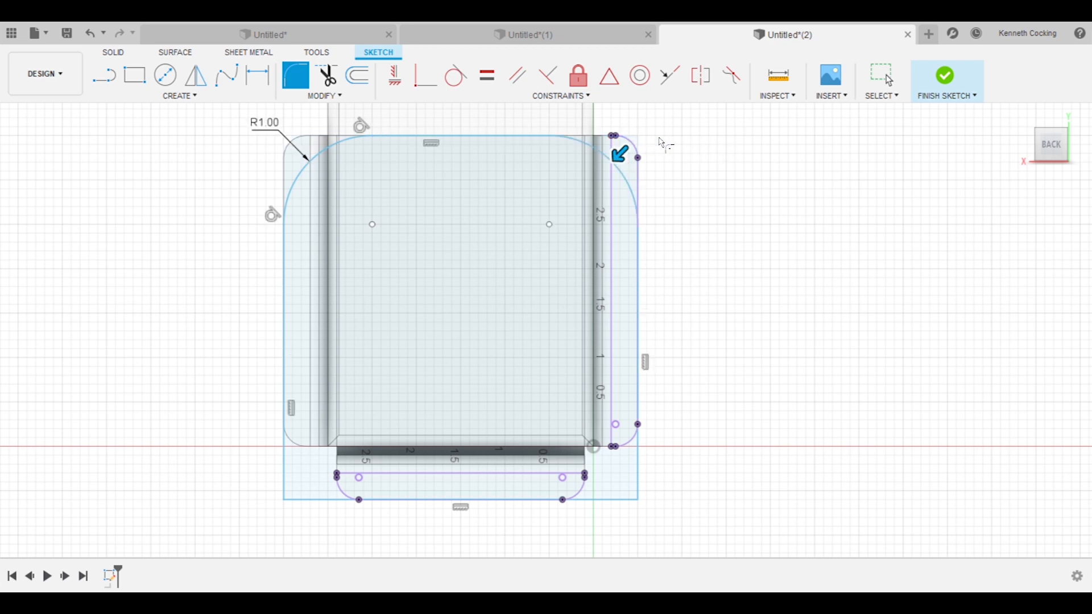
text(0.25)
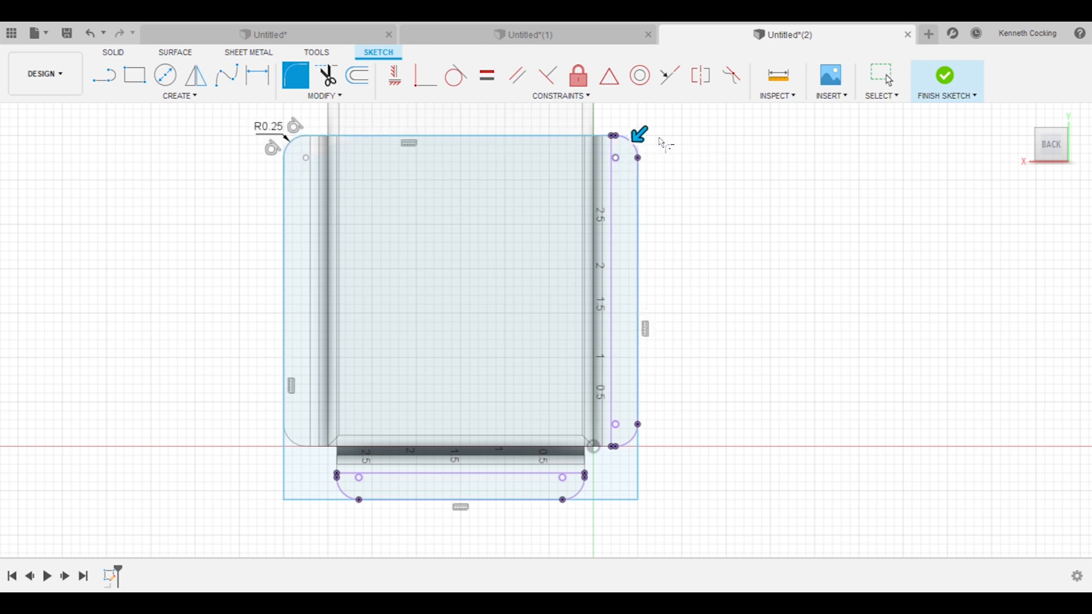
key(Return)
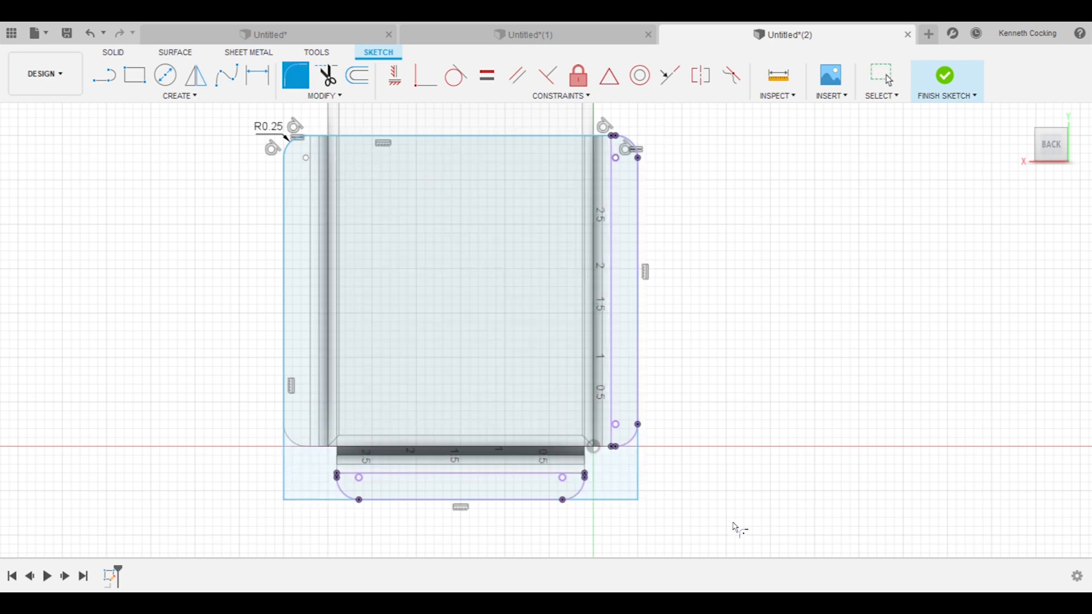
- Fillet the two lower corners of the rectangle with a 0.5 radius
click(632, 497)
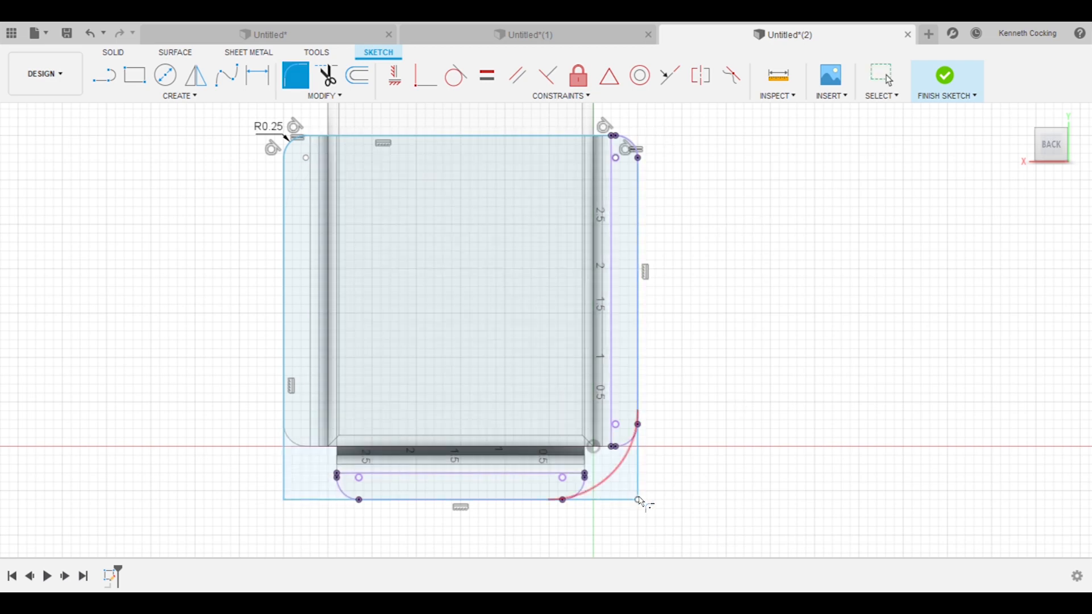
click(286, 500)
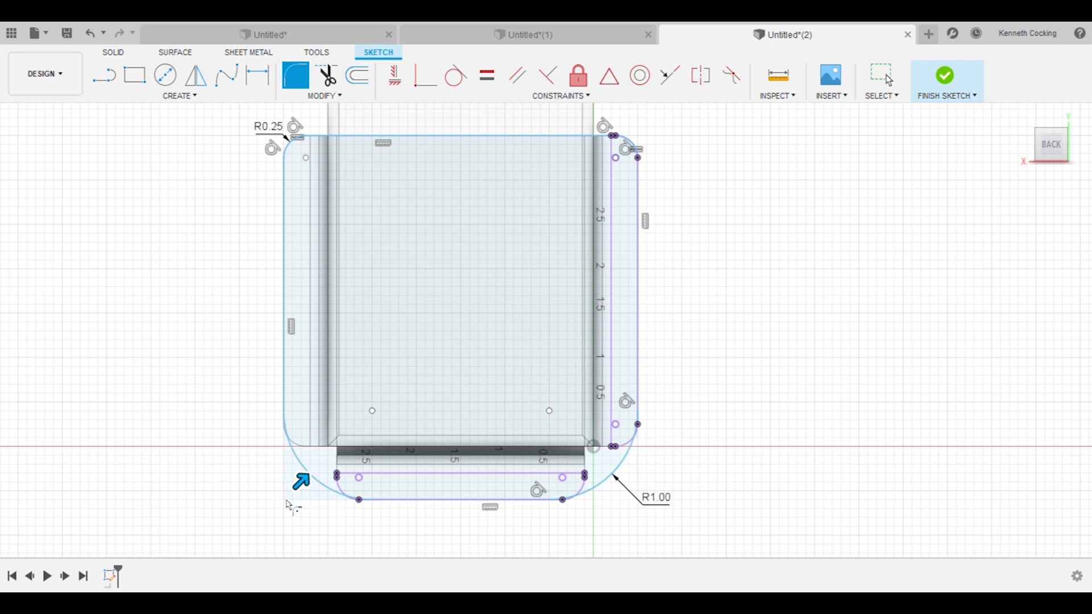
text(0.5)
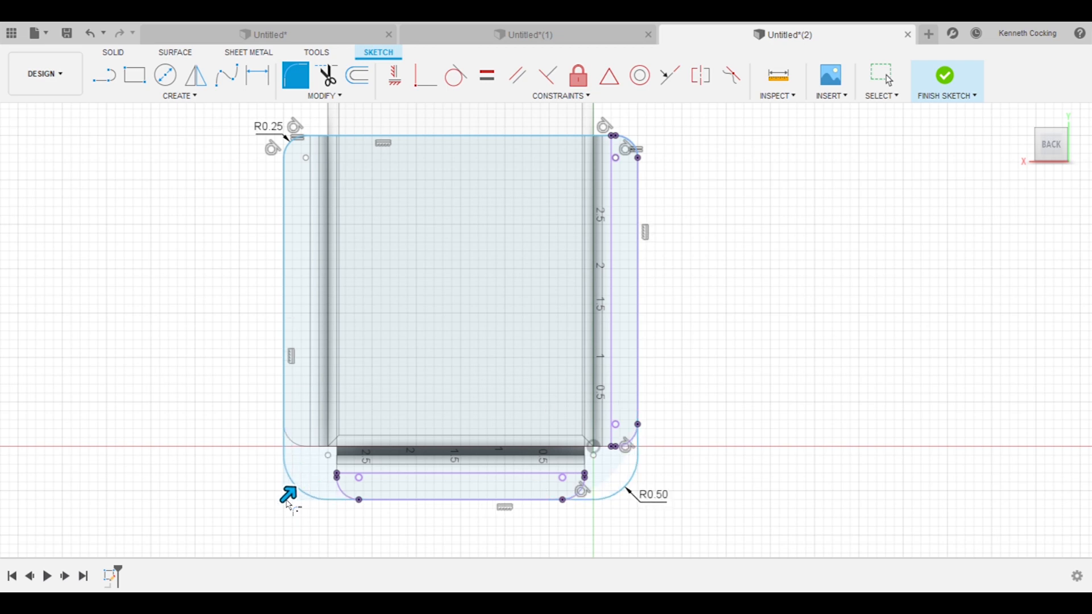
key(Escape)
- Finish the sketch and create a sheet metal base flange from the full rounded outline, including the projected side and bottom flange regions
key(e)
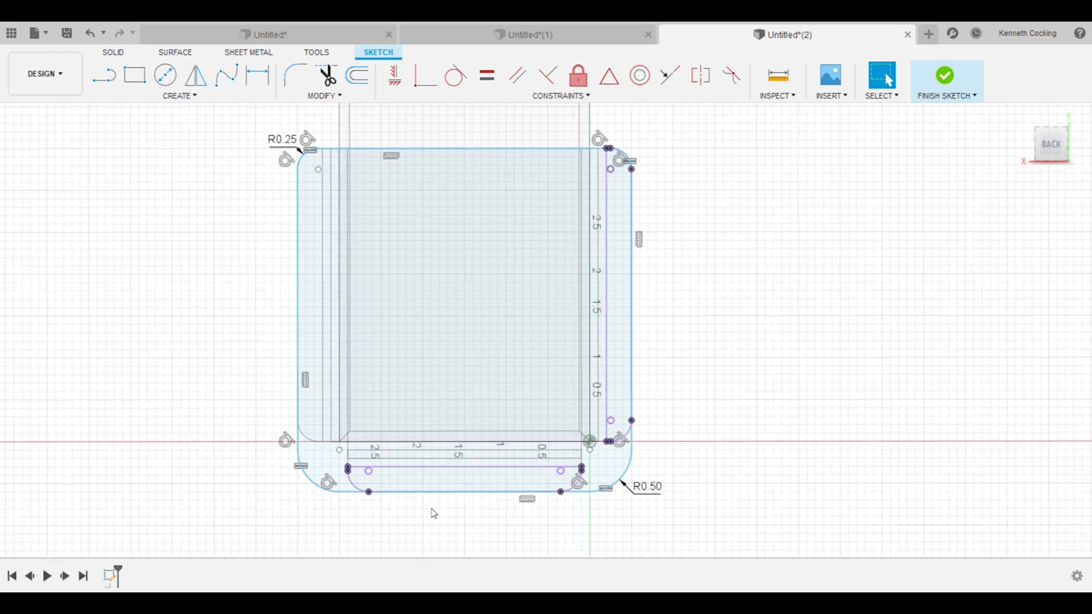
shift+middle_drag(779, 399, 777, 385)
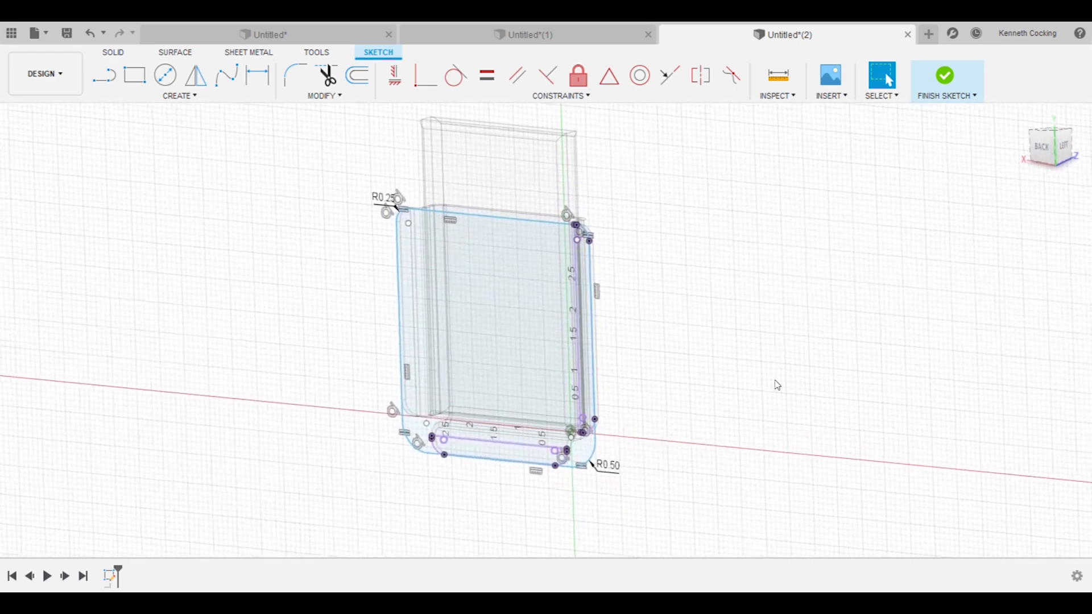
click(946, 75)
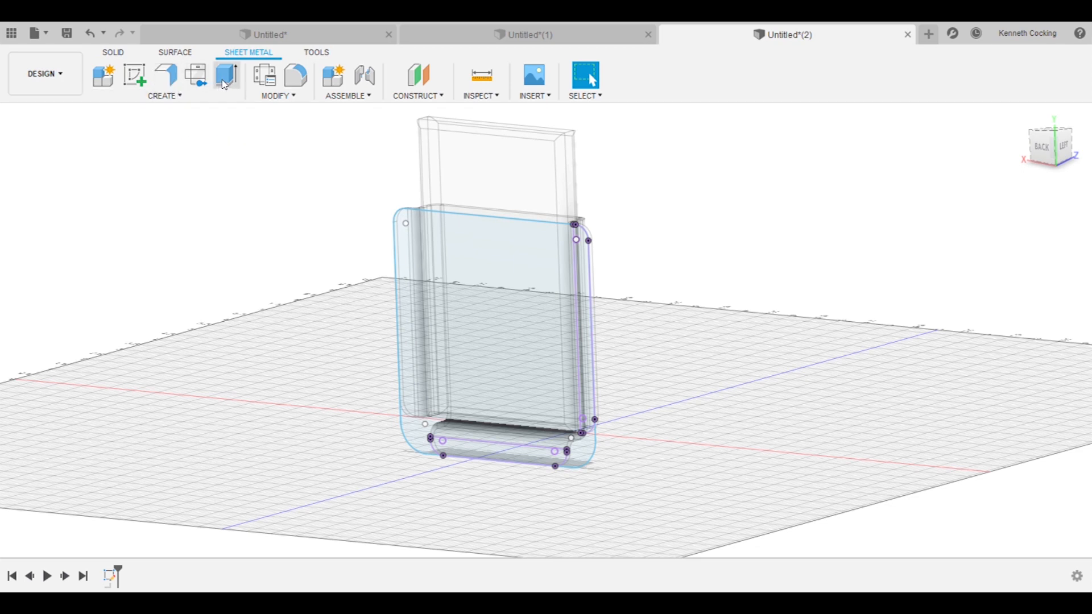
click(169, 87)
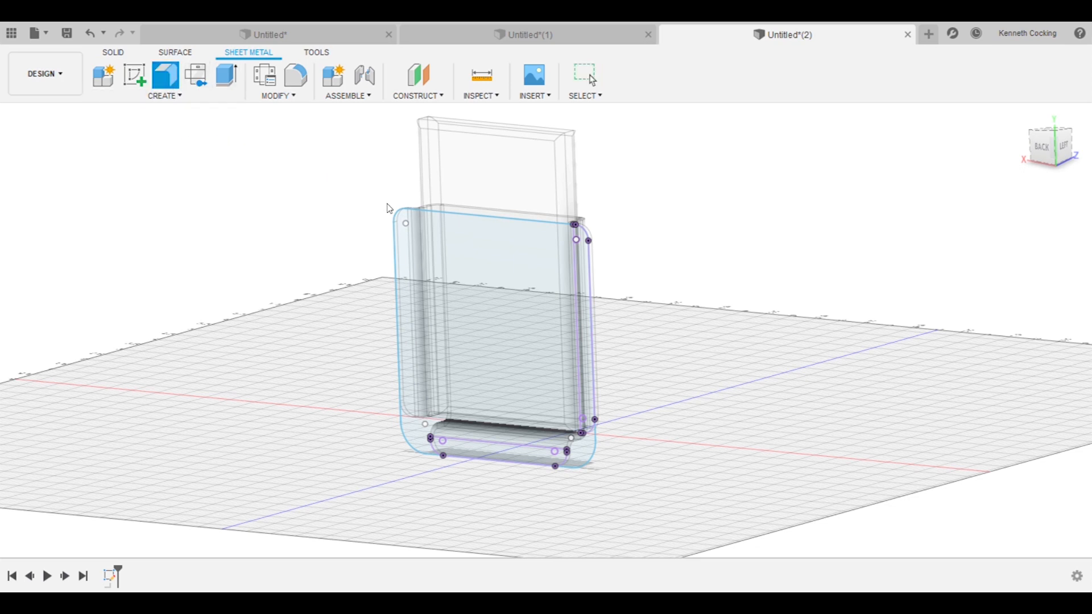
click(438, 334)
click(409, 329)
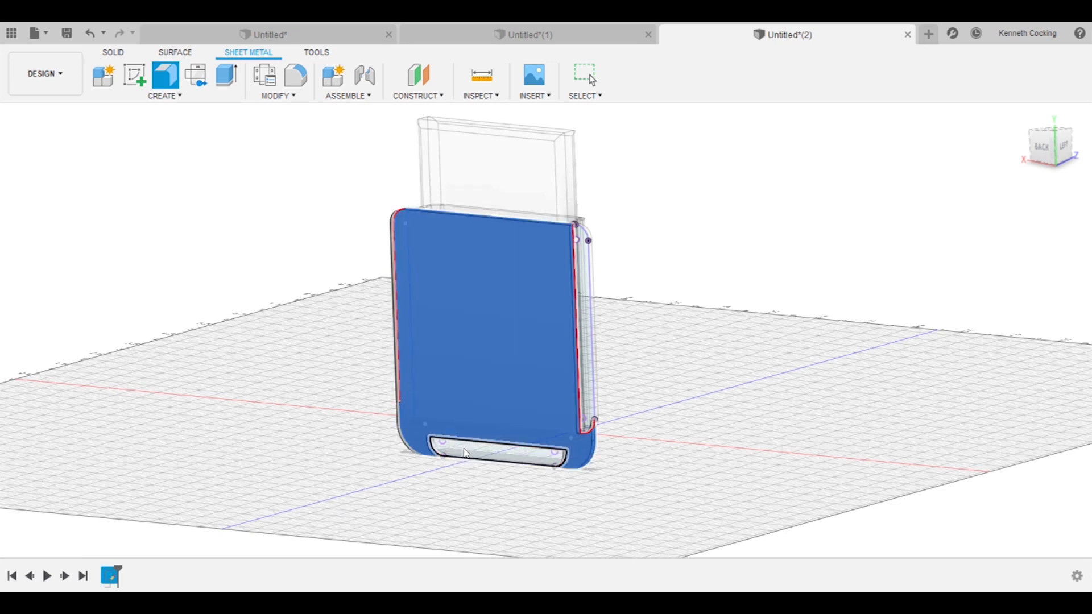
click(492, 461)
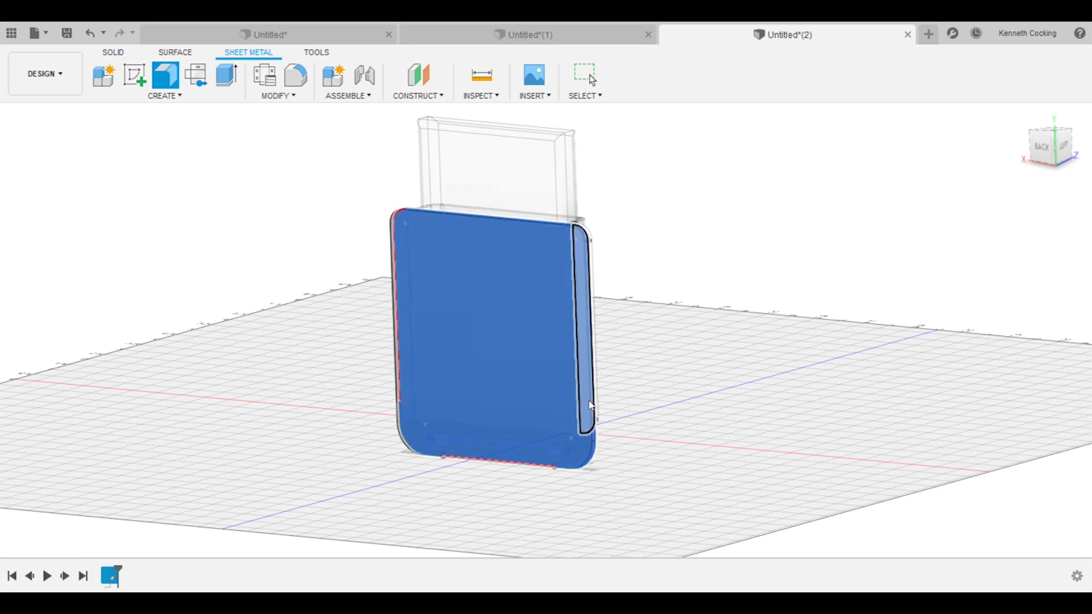
shift+middle_drag(968, 266, 568, 296)
scroll(567, 297, up, 5)
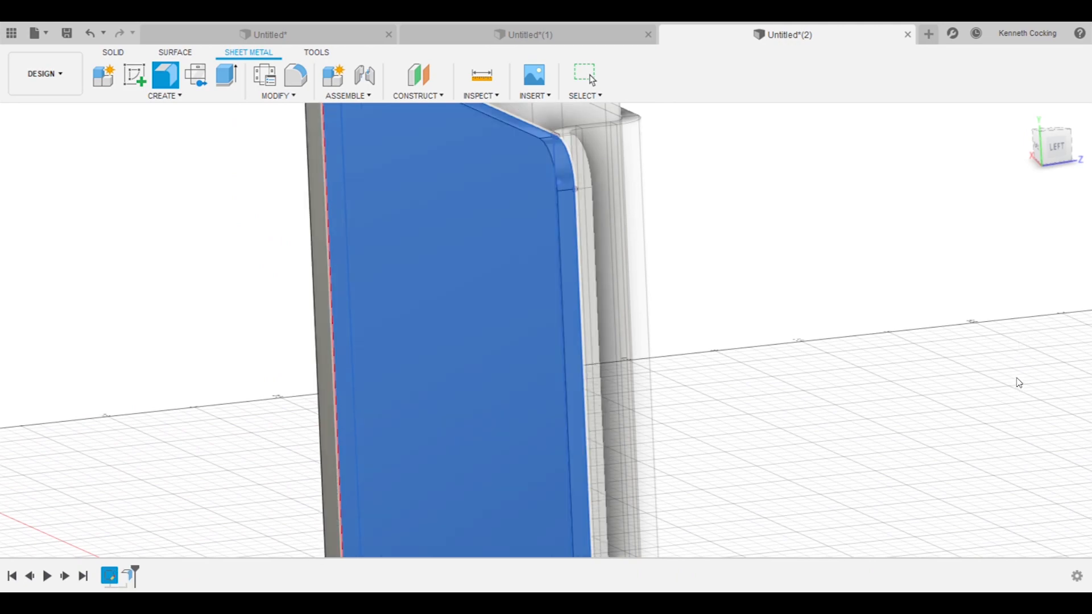
key(Escape)
scroll(1017, 381, down, 8)
shift+middle_drag(957, 386, 325, 206)
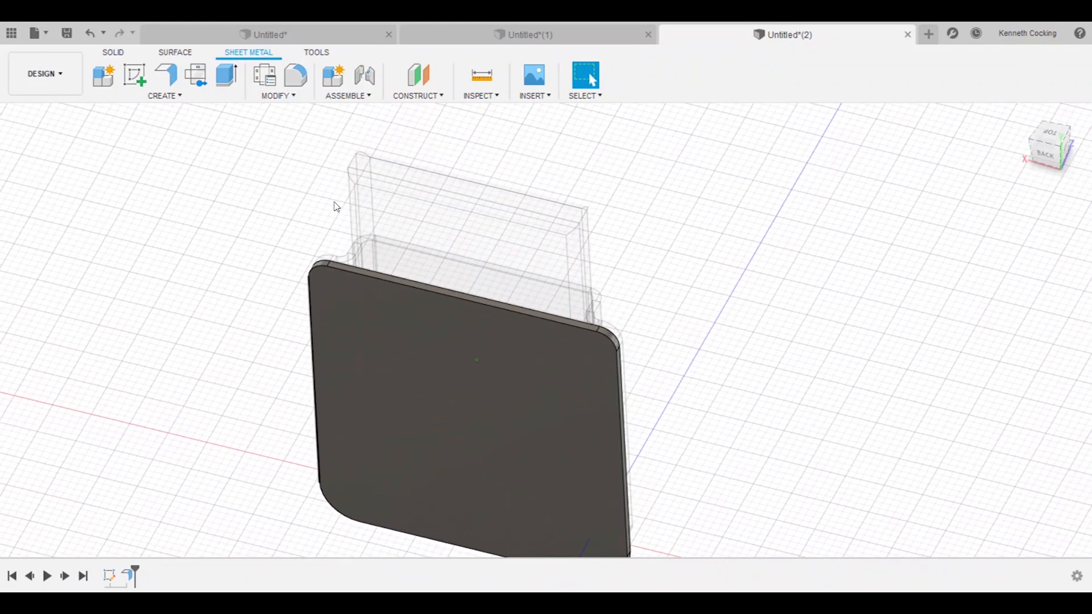
- Sketch three lines across the thickness of the back plate's top edge face, one at its midpoint and one on either side
click(137, 80)
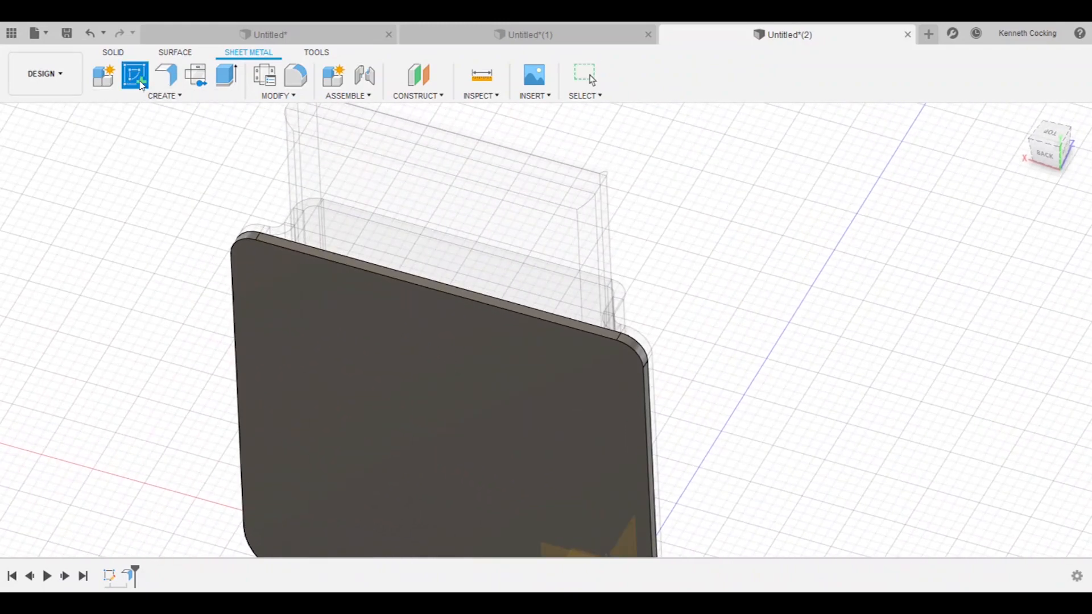
click(413, 283)
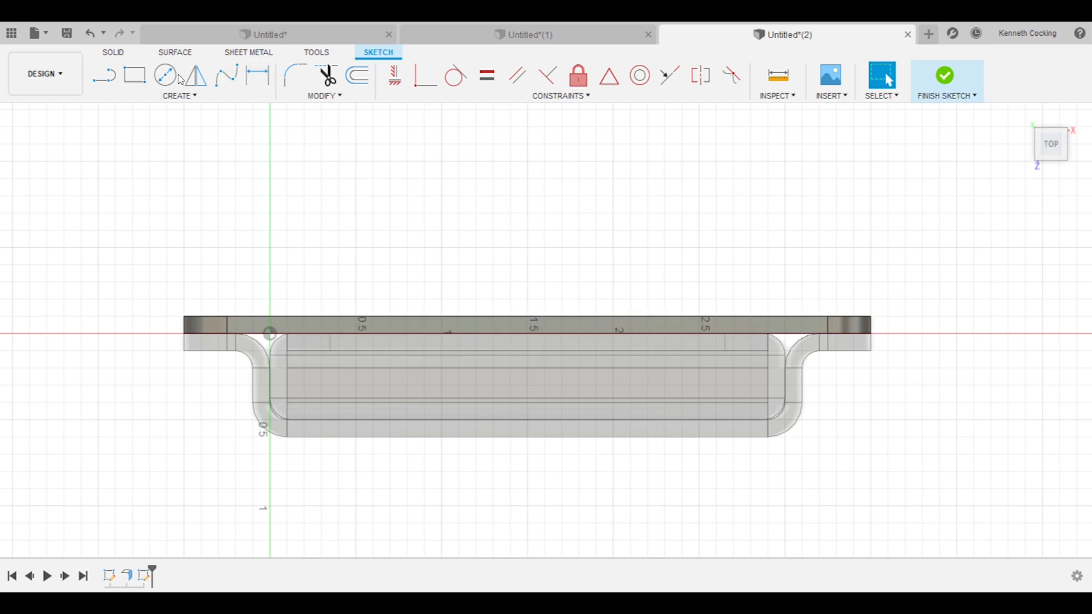
key(l)
click(528, 334)
drag(422, 316, 422, 333)
drag(619, 316, 619, 334)
- Dimension the distance between the midpoint line and the outer line nearer the origin
key(d)
click(618, 325)
click(421, 325)
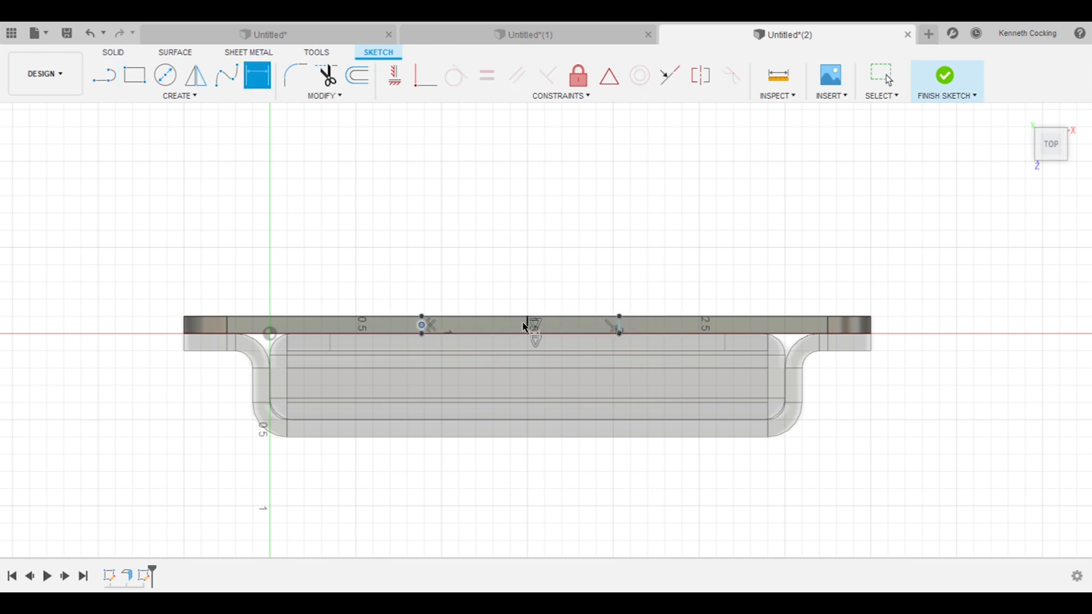
scroll(426, 317, up, 3)
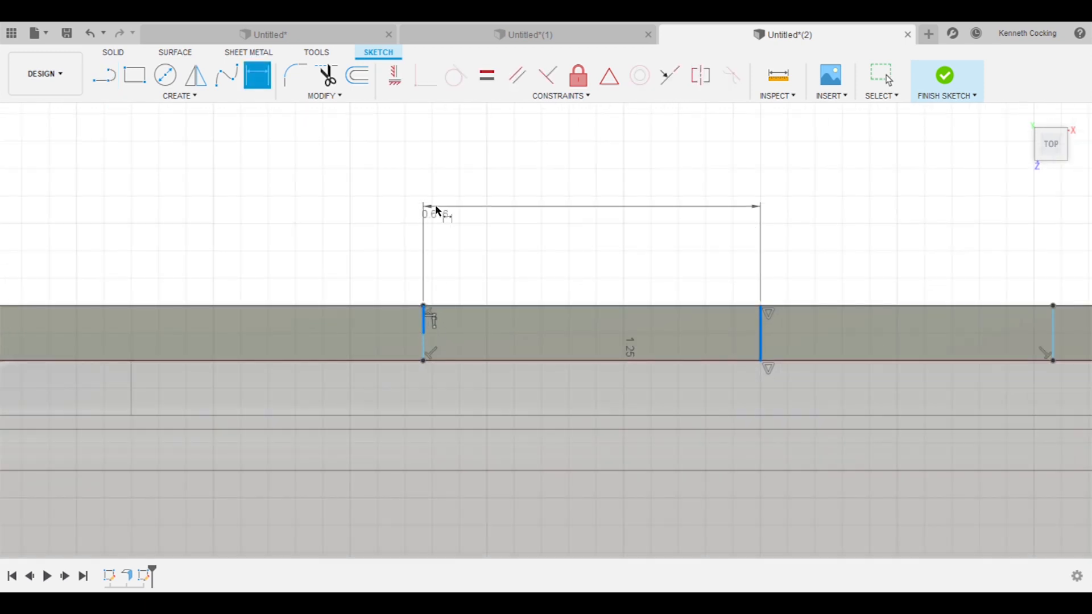
click(442, 210)
scroll(746, 320, down, 3)
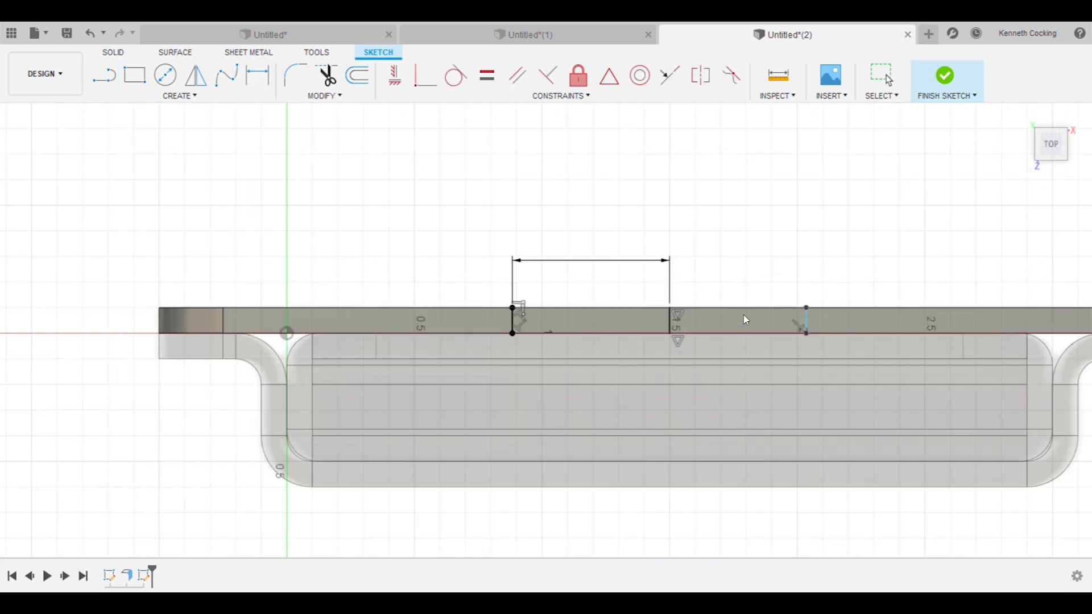
- Dimension the other outer line from the midpoint line and set both distances to 0.6
key(d)
click(676, 320)
click(807, 319)
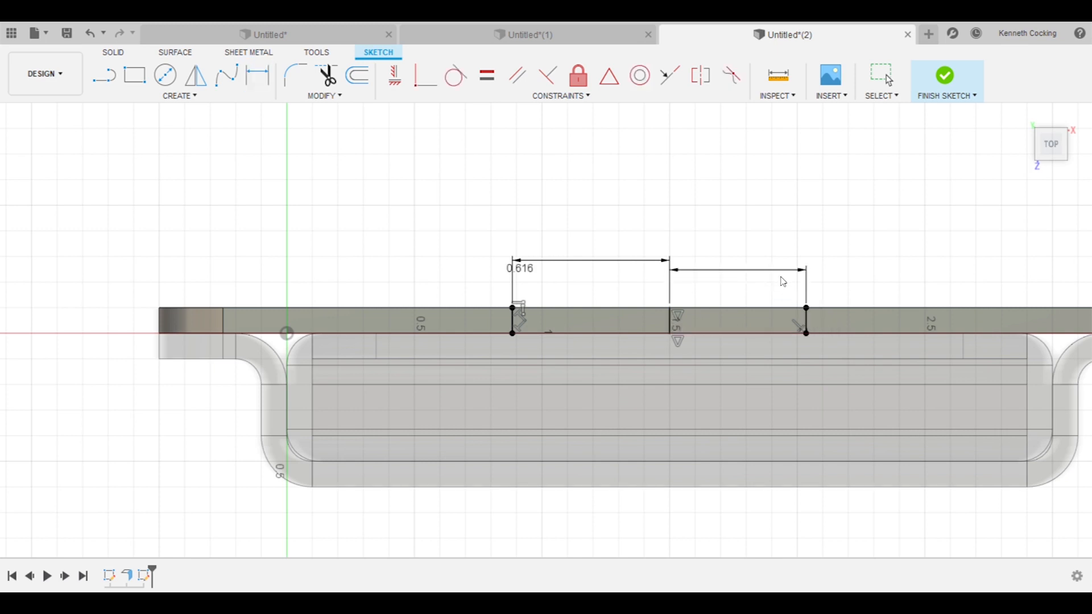
click(783, 281)
text(0.6)
key(Return)
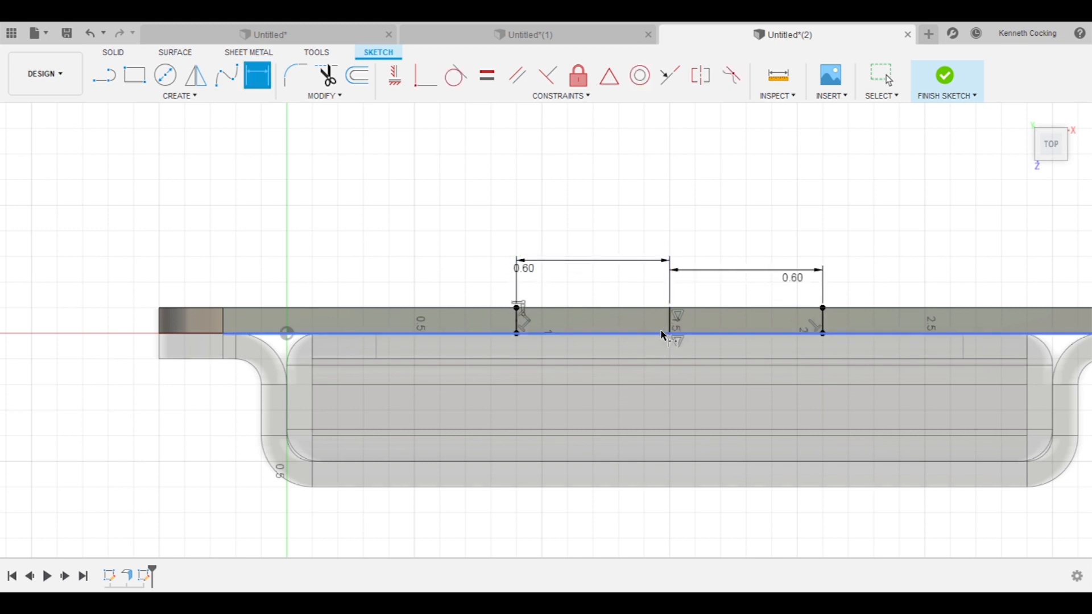
- Delete the midpoint line between the two outer lines and finish the sketch
key(Escape)
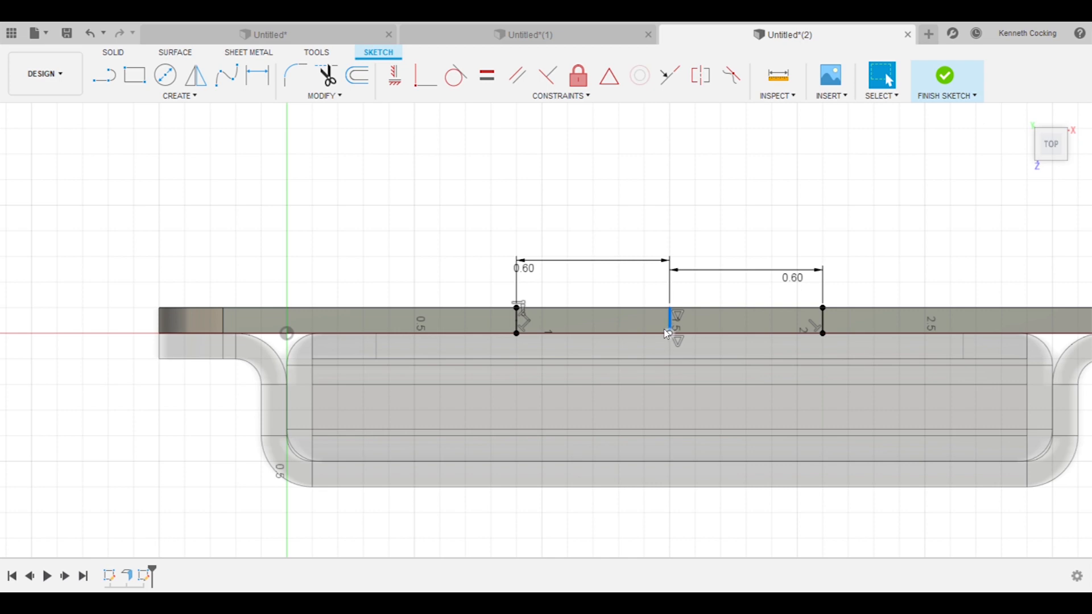
scroll(663, 334, down, 4)
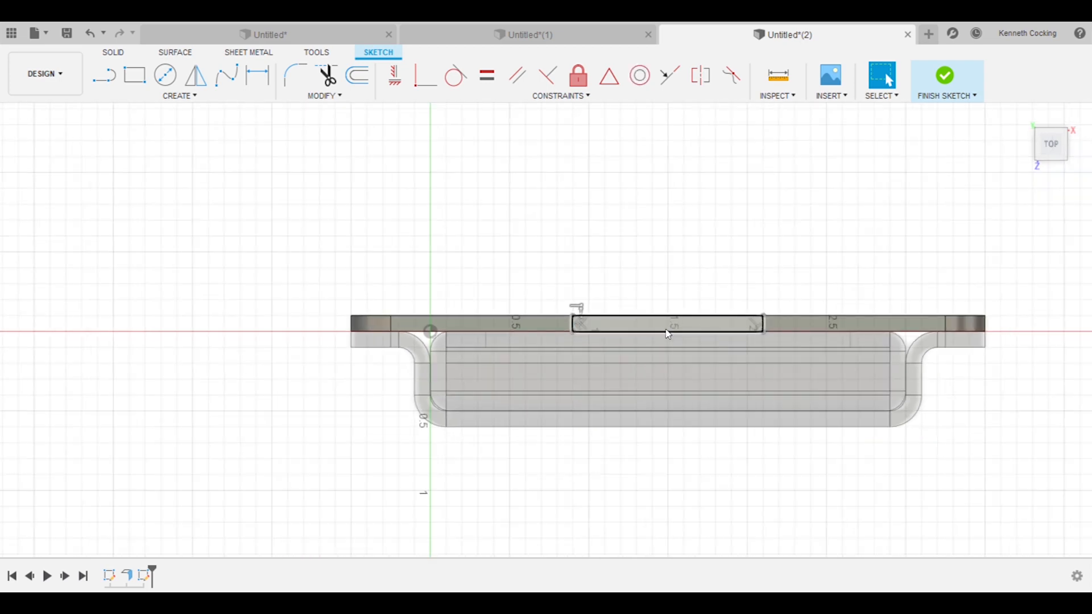
click(956, 80)
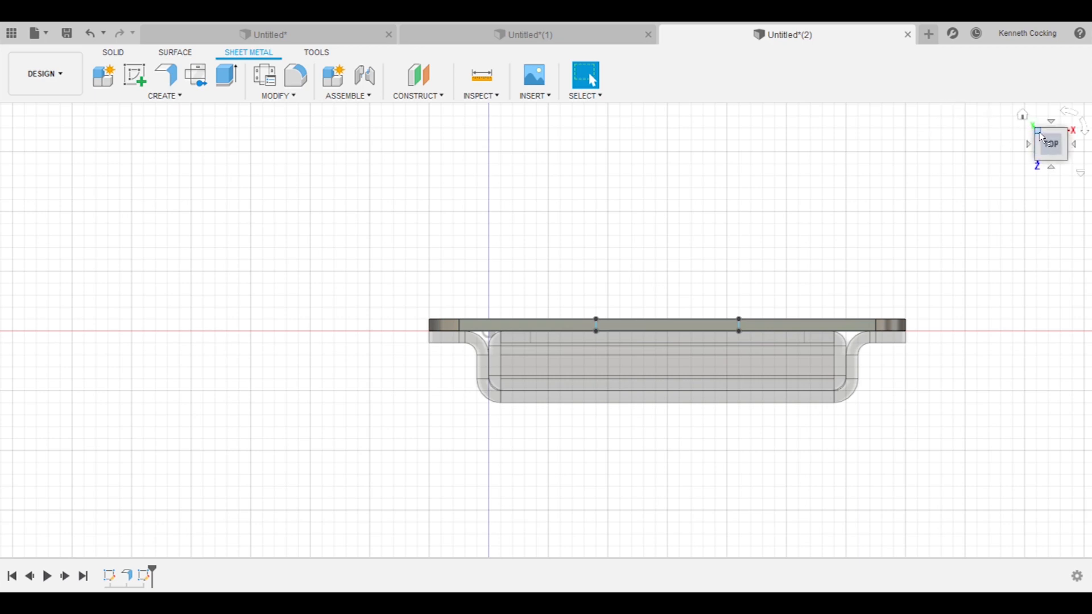
- Extrude the profile between the two lines on the back plate's top edge upward by 1.5 as a central tab
click(1039, 152)
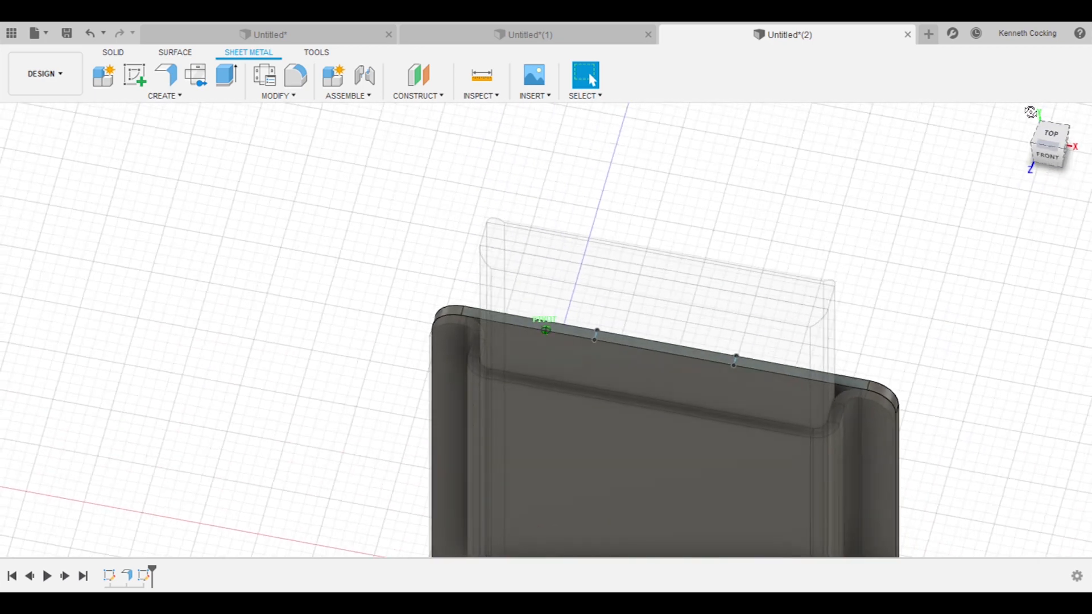
click(225, 78)
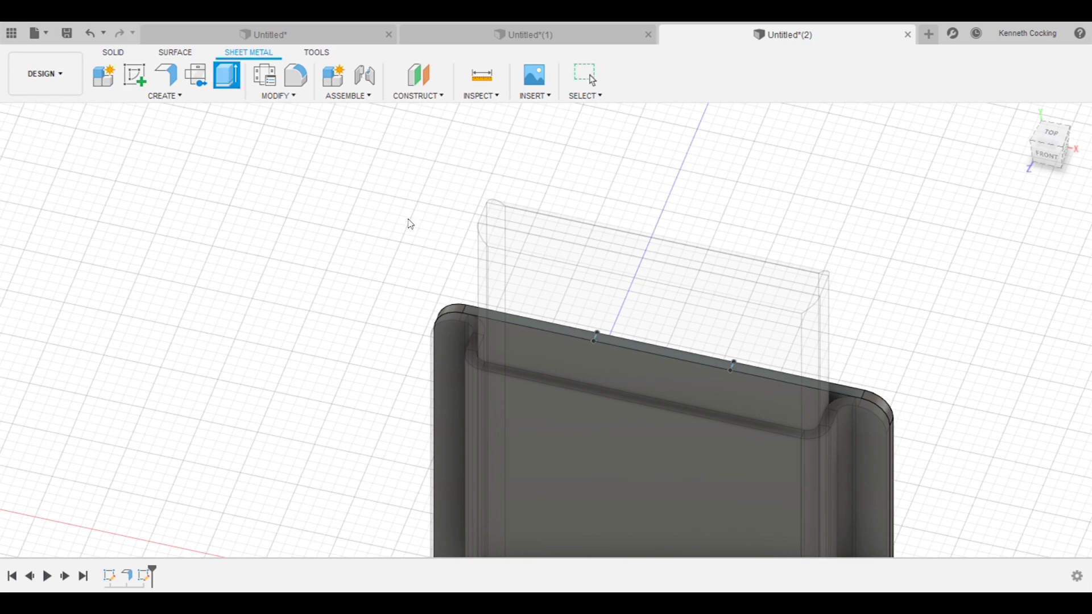
shift+middle_drag(1088, 169, 606, 413)
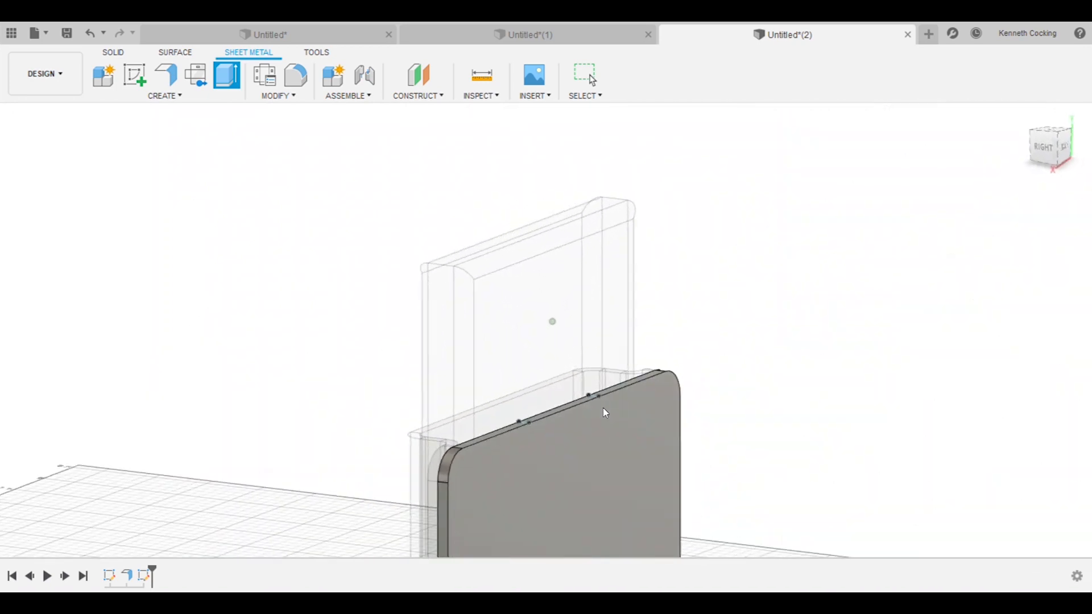
click(569, 409)
drag(563, 399, 558, 185)
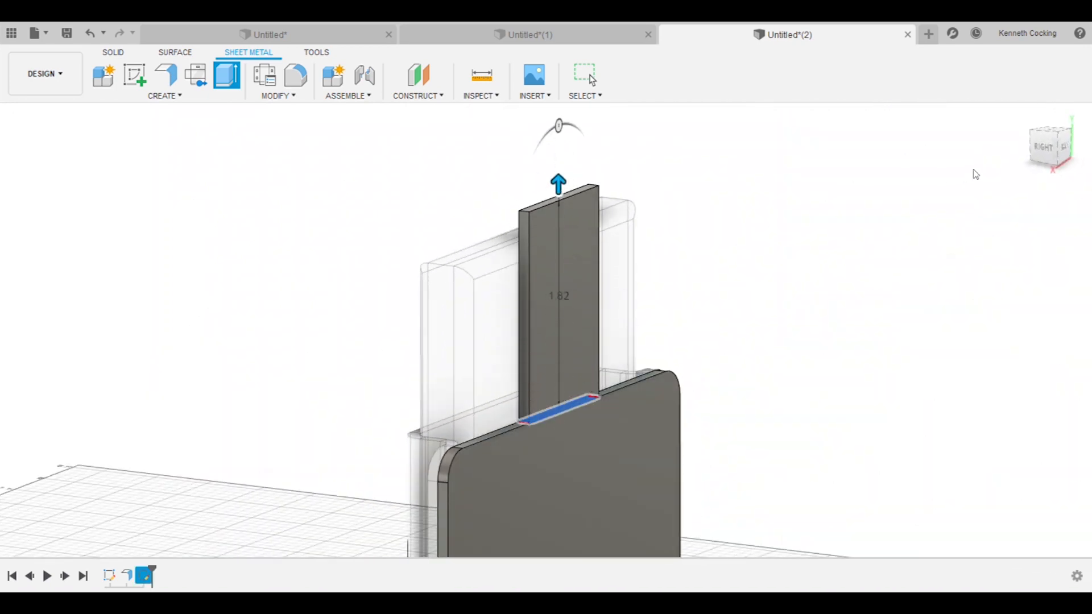
click(1039, 156)
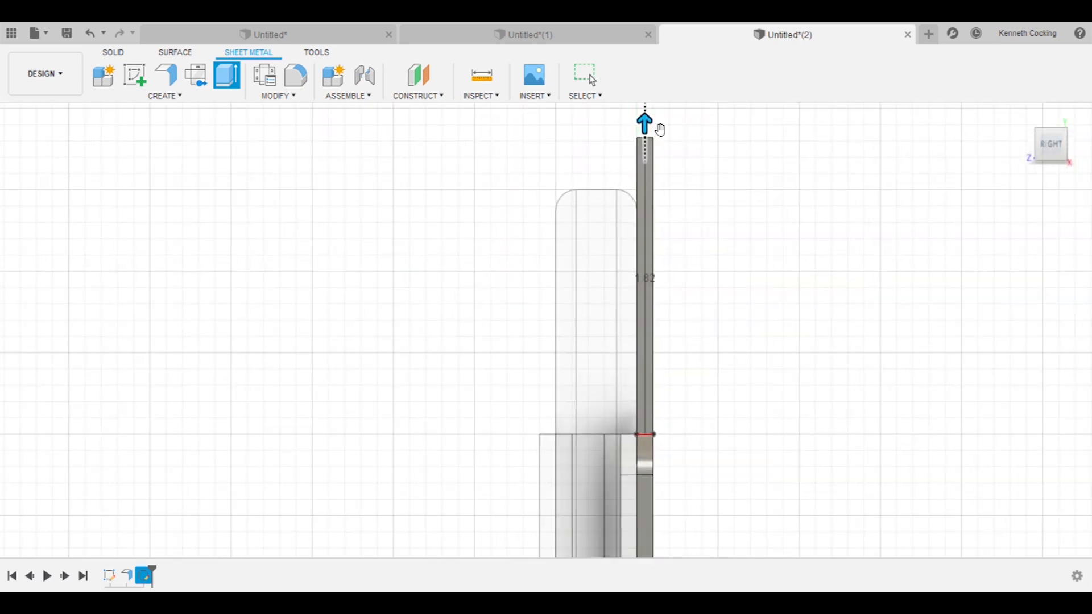
drag(654, 130, 646, 181)
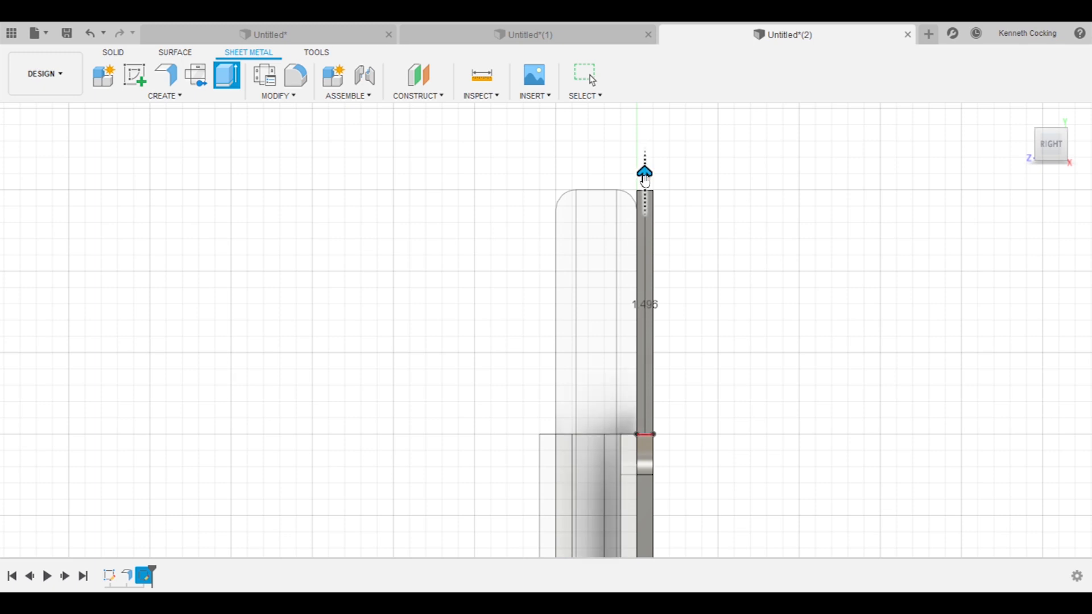
text(1)
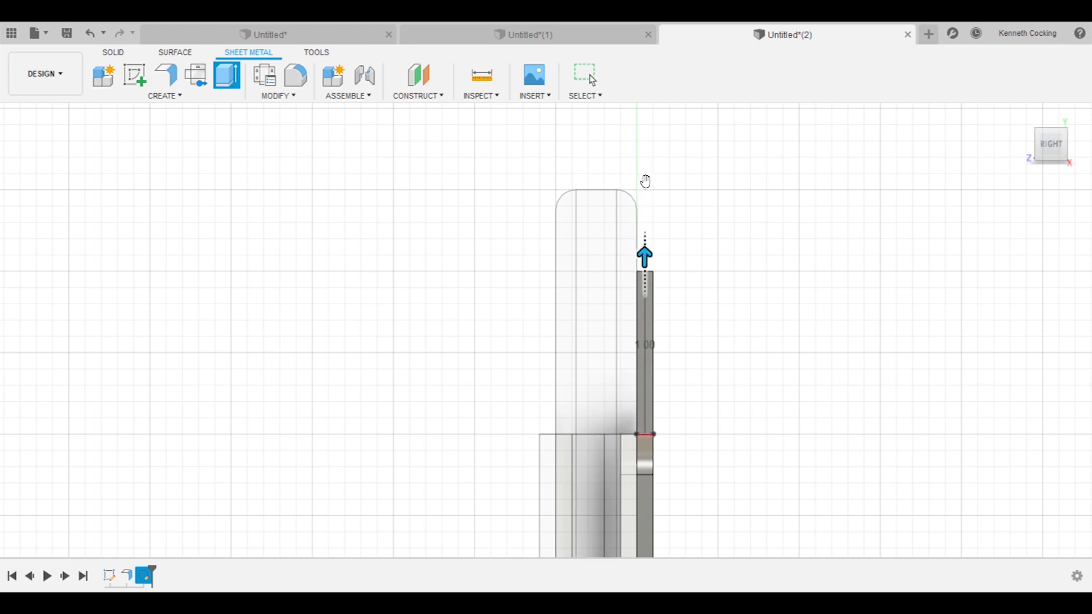
text(.5)
key(Return)
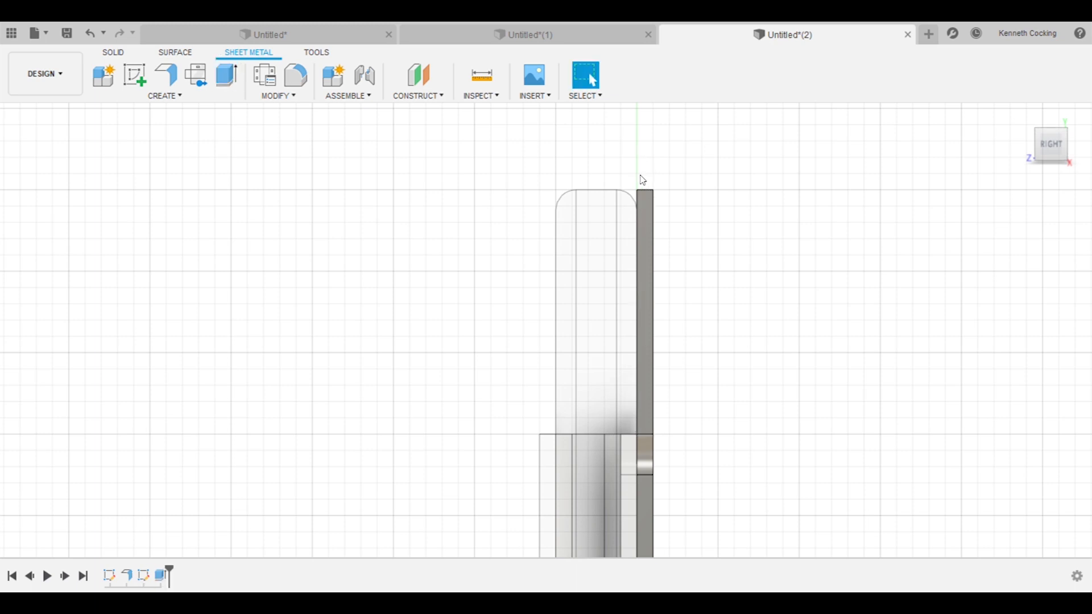
- Add a flange about 0.617 long to the tab's top edge, bending forward over the inner plate
shift+middle_drag(687, 329, 639, 236)
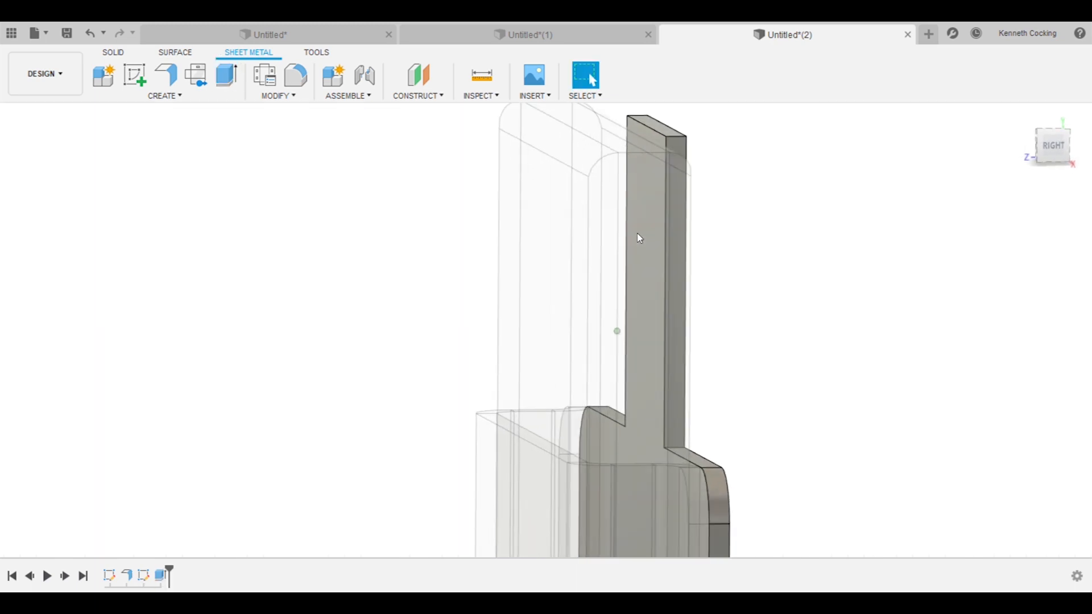
click(166, 76)
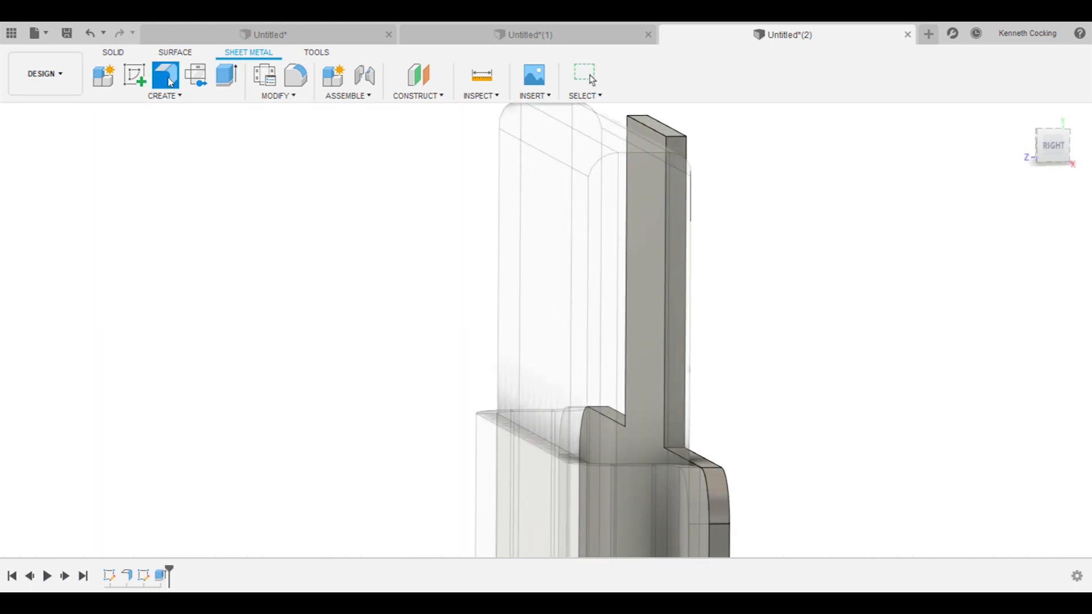
click(625, 129)
drag(630, 126, 499, 149)
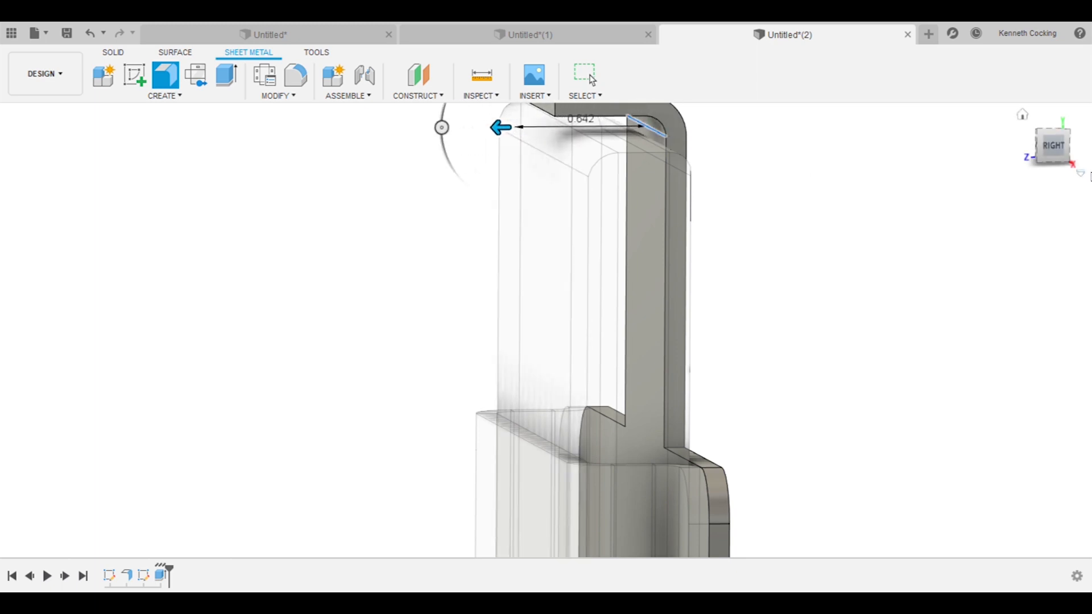
click(1062, 159)
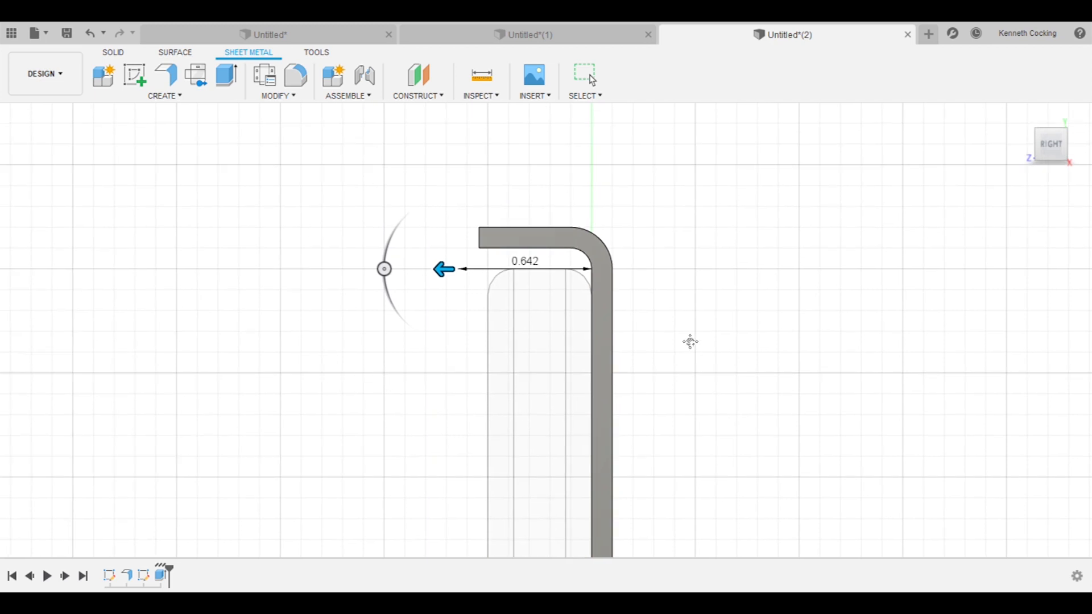
scroll(695, 340, up, 2)
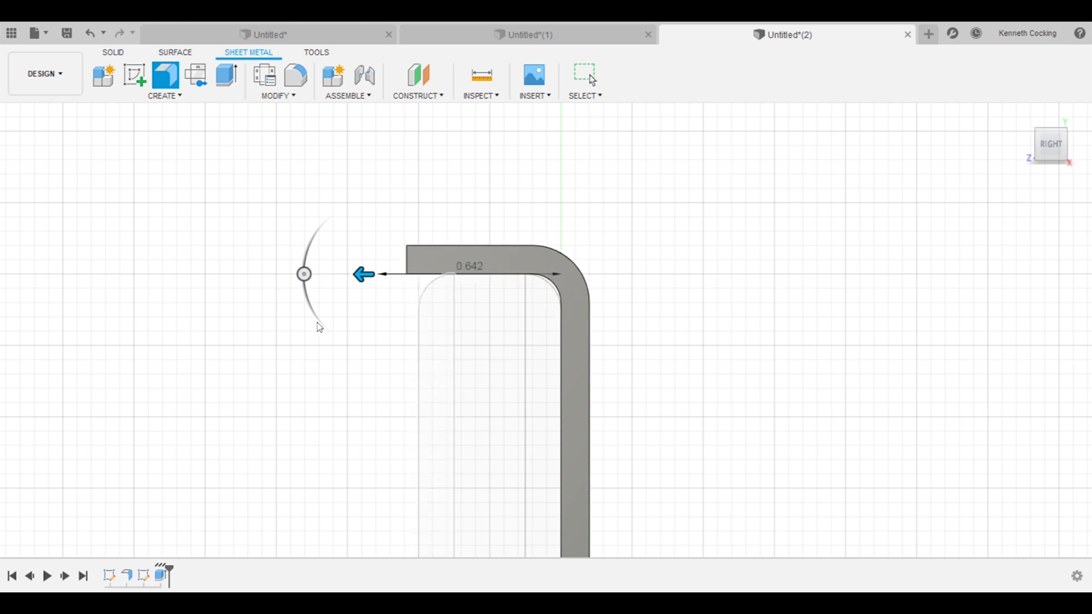
drag(364, 274, 371, 274)
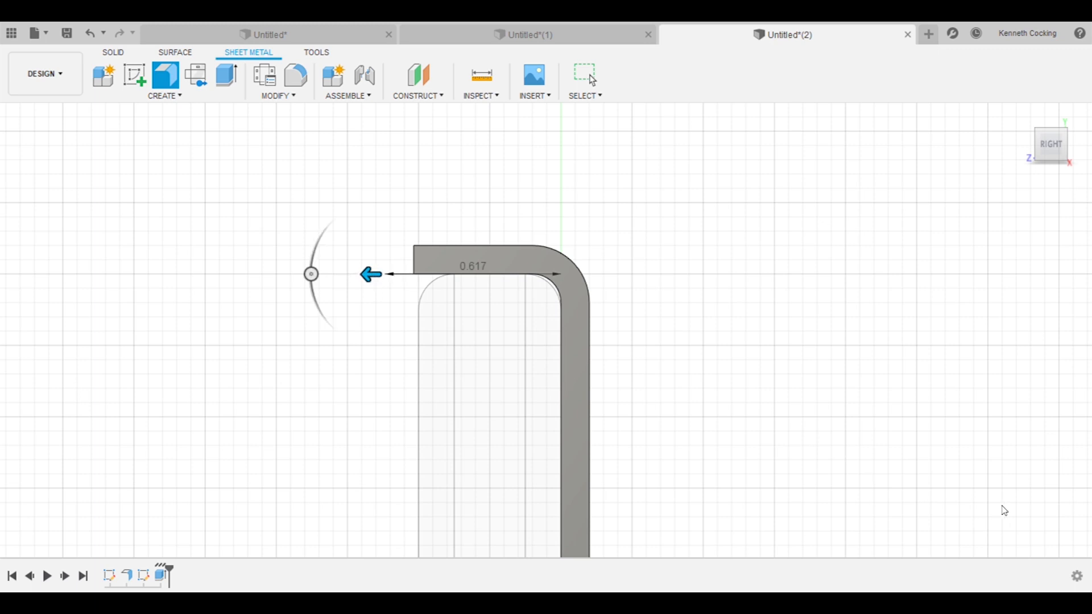
key(Return)
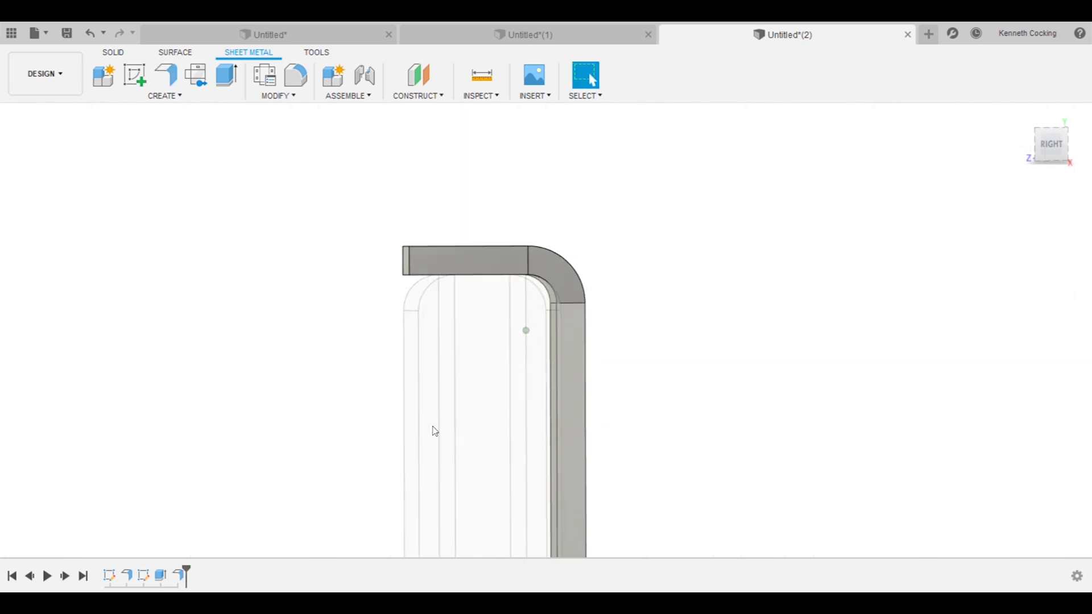
- Add a second flange bending down from the lower front edge of the first one, with a length of 2.50
shift+middle_drag(434, 432, 224, 176)
click(170, 85)
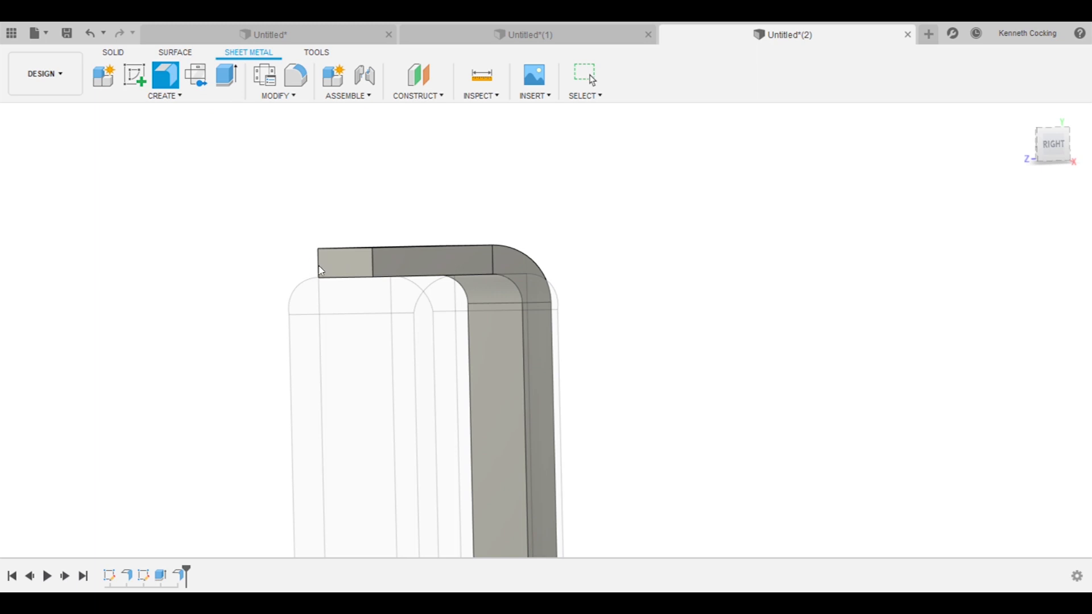
click(343, 278)
drag(349, 309, 348, 375)
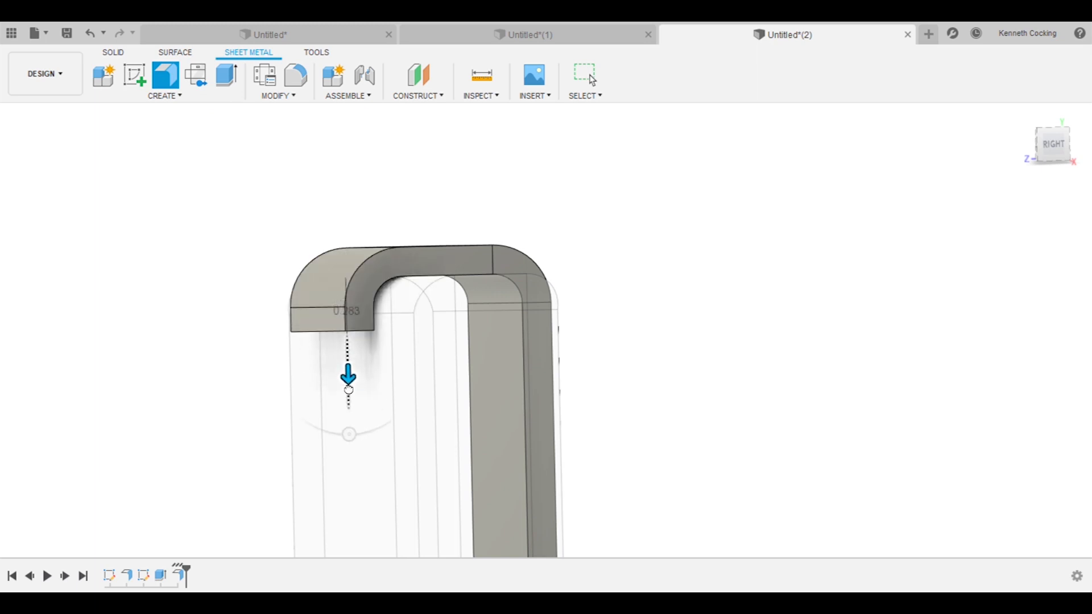
click(1053, 145)
scroll(253, 465, up, 1)
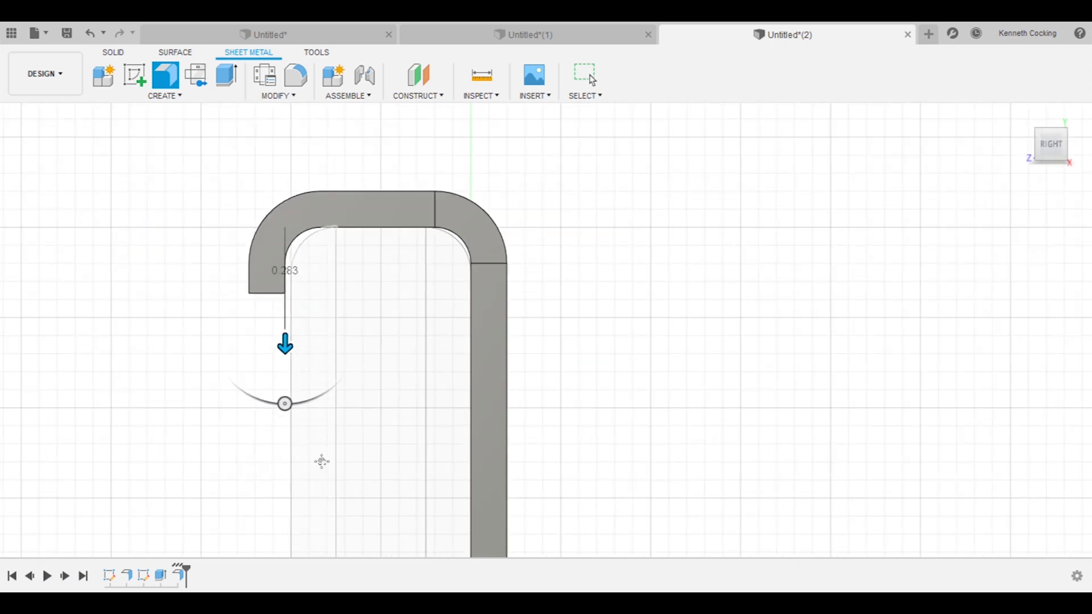
middle_drag(296, 459, 545, 294)
scroll(550, 326, down, 4)
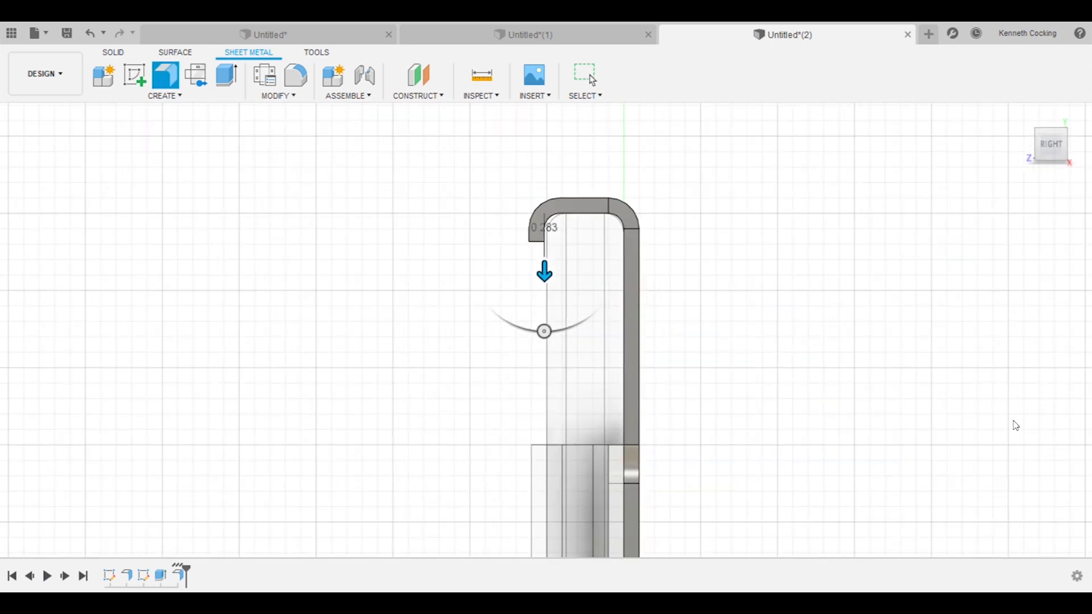
drag(548, 295, 562, 518)
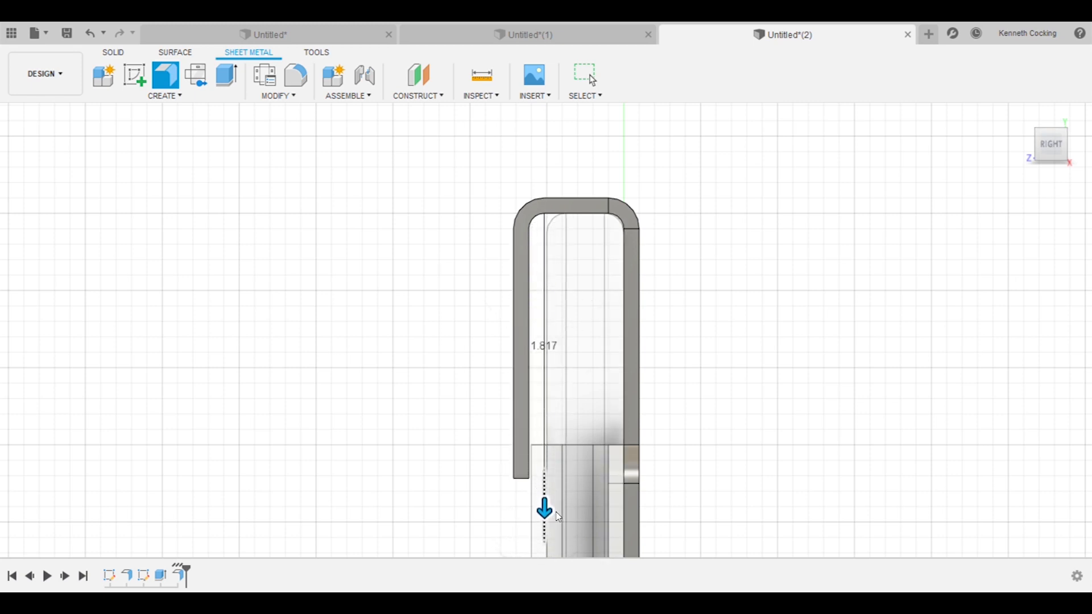
shift+middle_drag(562, 518, 488, 417)
drag(488, 417, 493, 497)
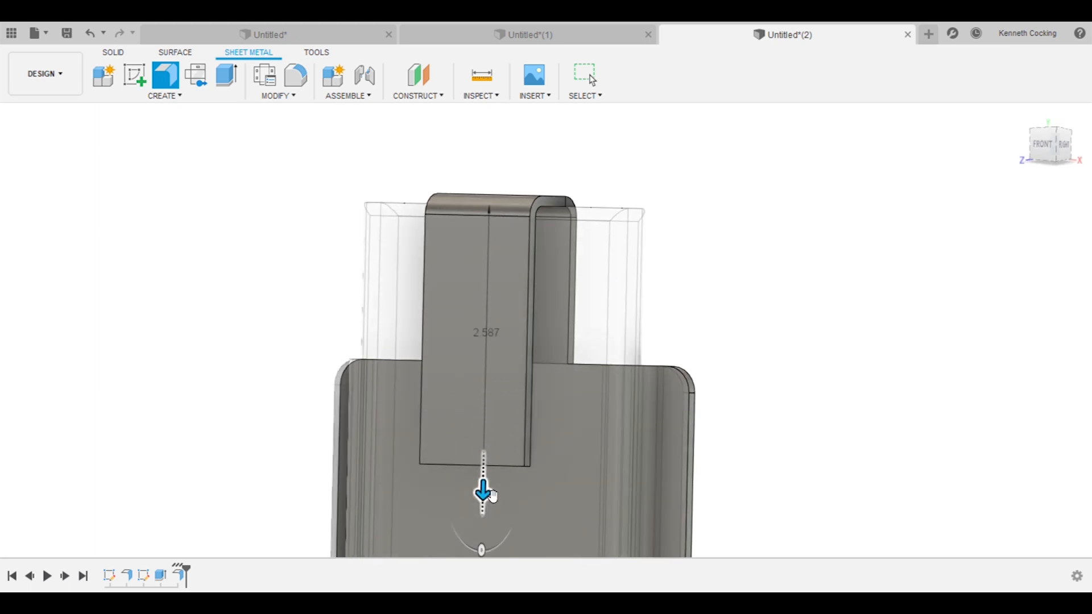
text(2.50)
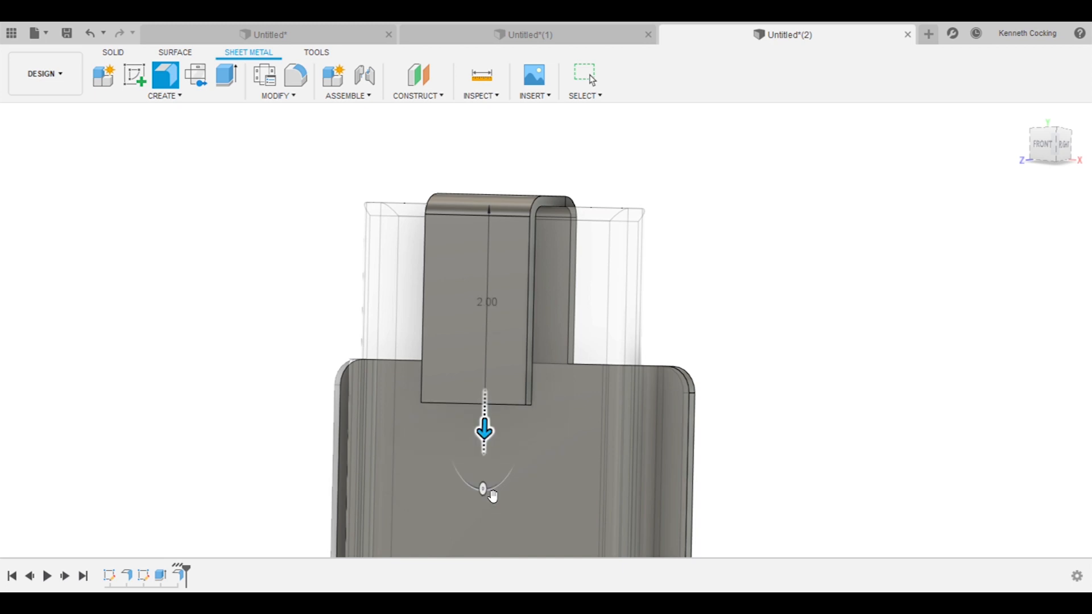
key(Return)
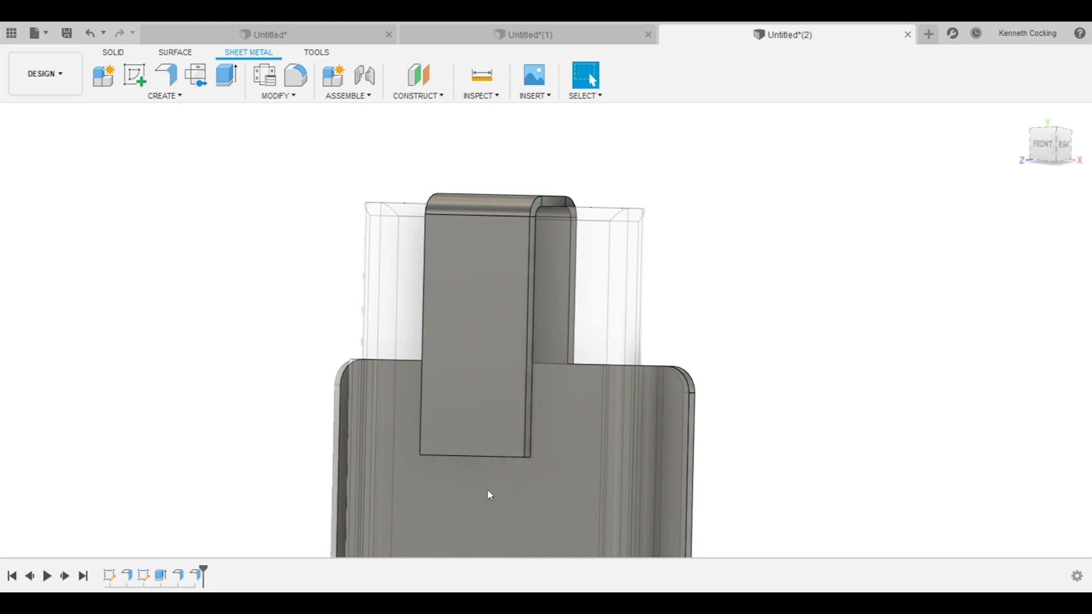
- Fillet both lower corners of the downward flange to give the clip a rounded end
shift+middle_drag(707, 421, 487, 326)
scroll(488, 326, up, 2)
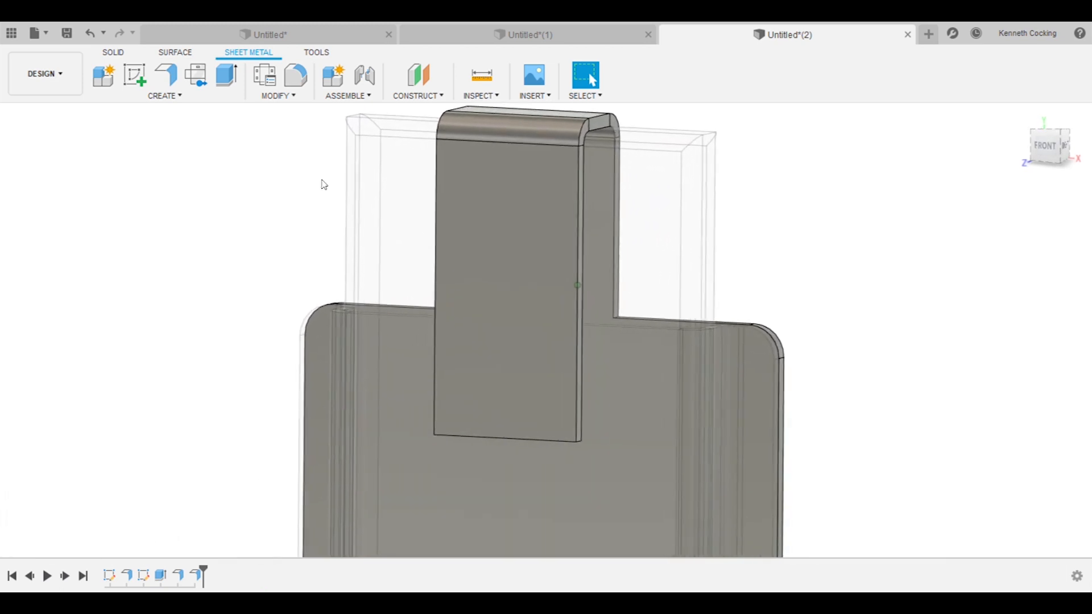
click(296, 75)
shift+middle_drag(609, 491, 458, 466)
click(468, 436)
drag(455, 463, 487, 446)
shift+middle_drag(488, 446, 480, 453)
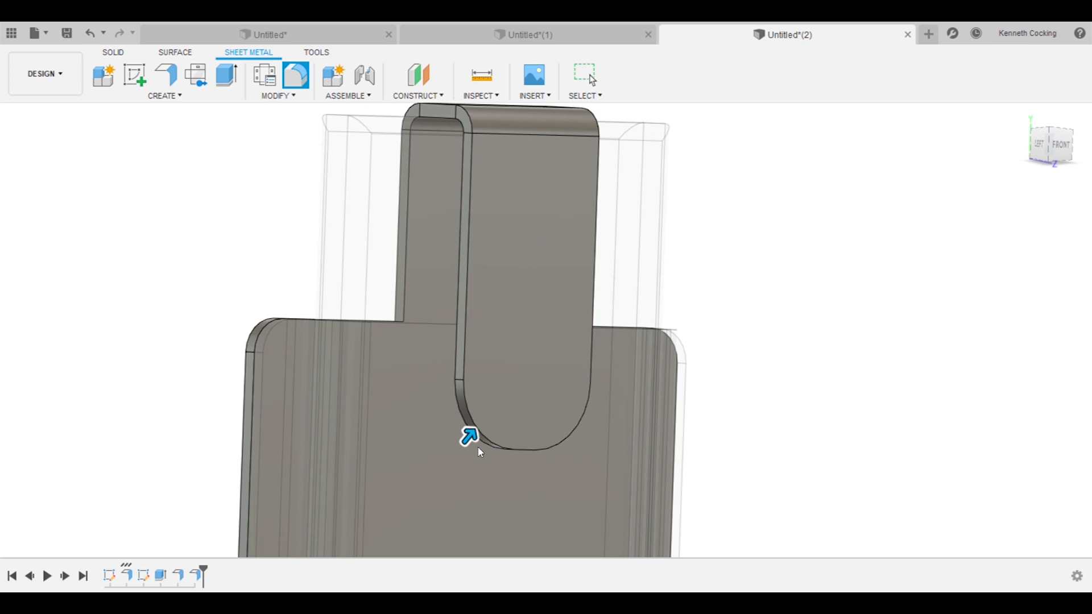
key(Return)
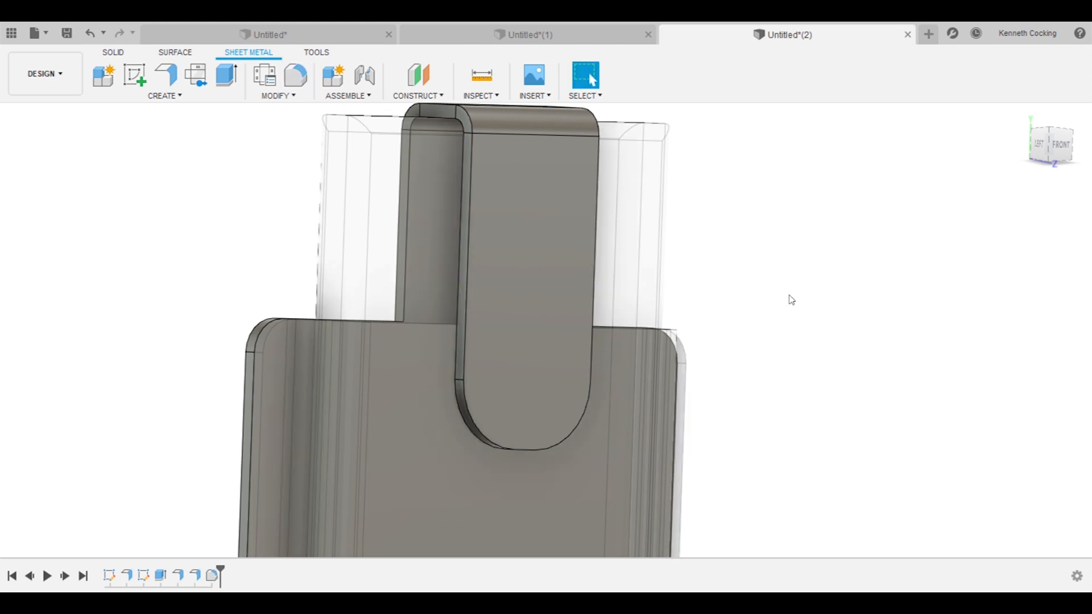
- Hide the filleted inner plate and fillet both inner corners where the tab meets the back plate's top edge
click(1058, 146)
shift+middle_drag(841, 291, 115, 136)
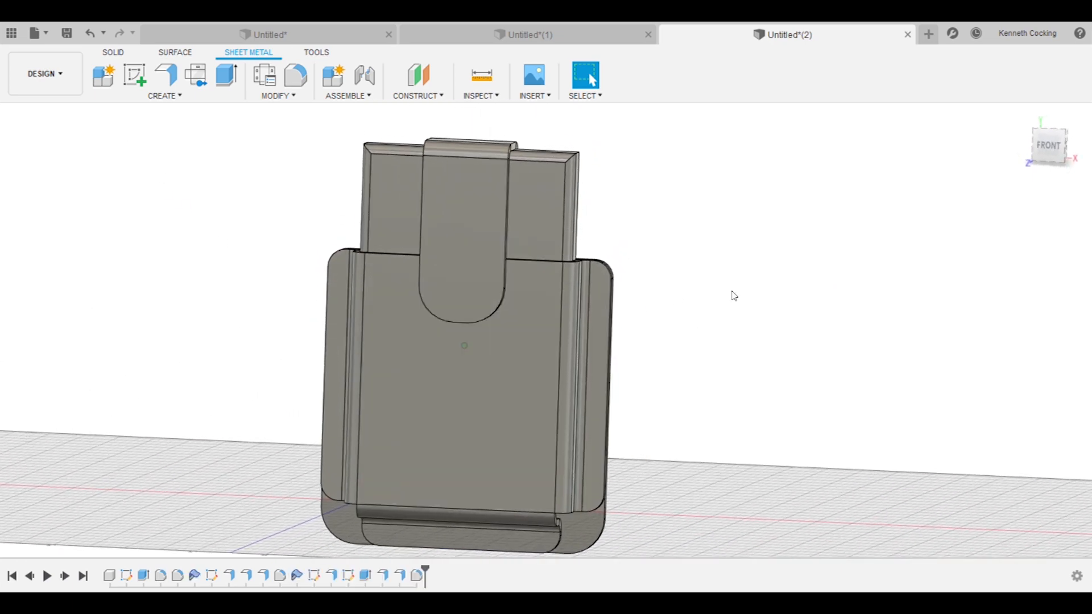
shift+middle_drag(734, 296, 176, 236)
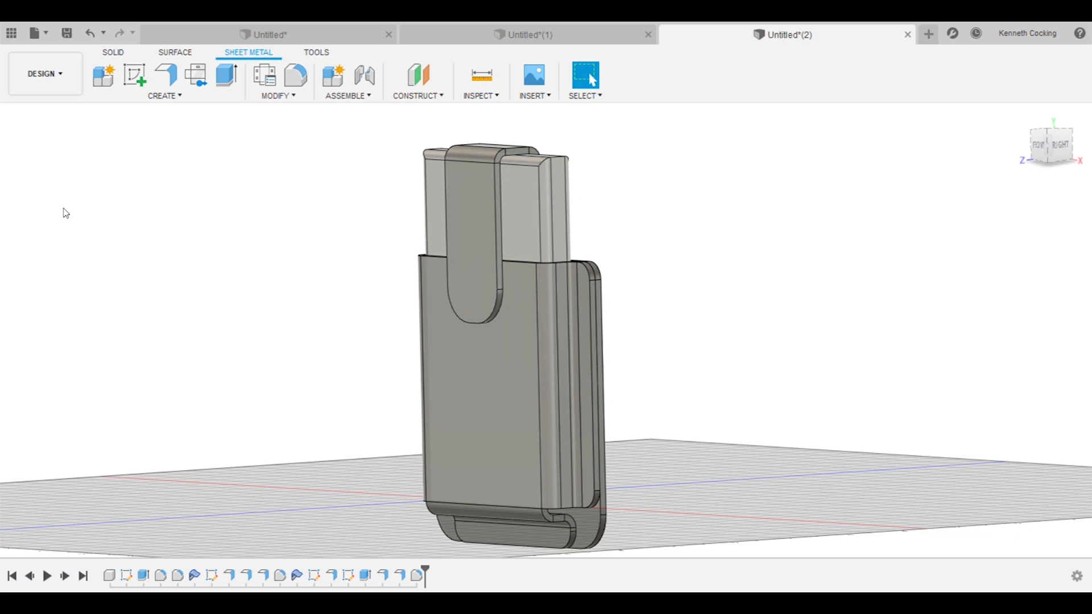
shift+middle_drag(52, 209, 479, 300)
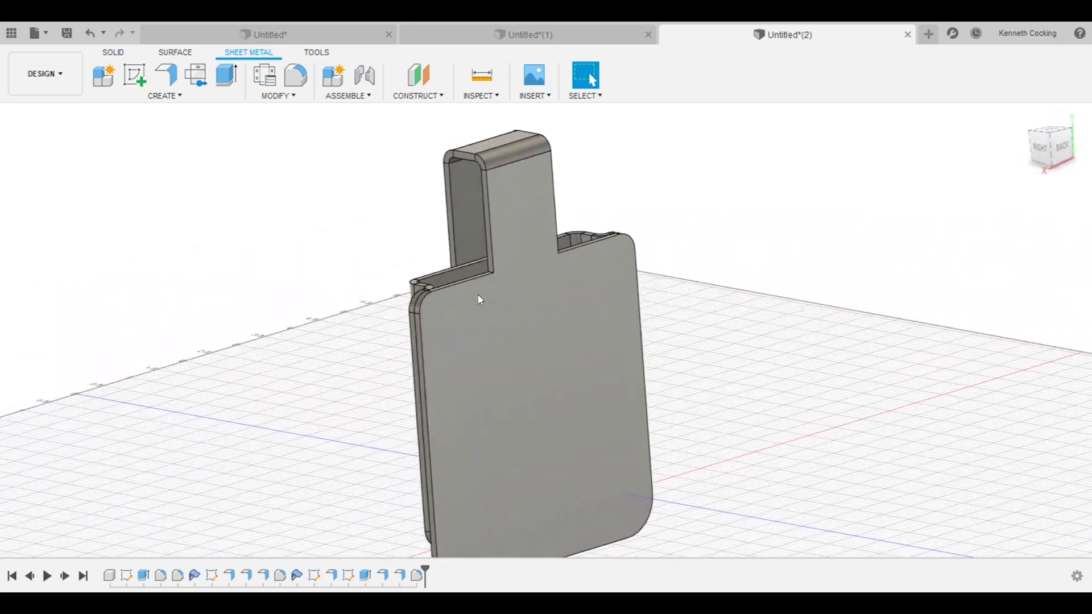
scroll(480, 300, up, 3)
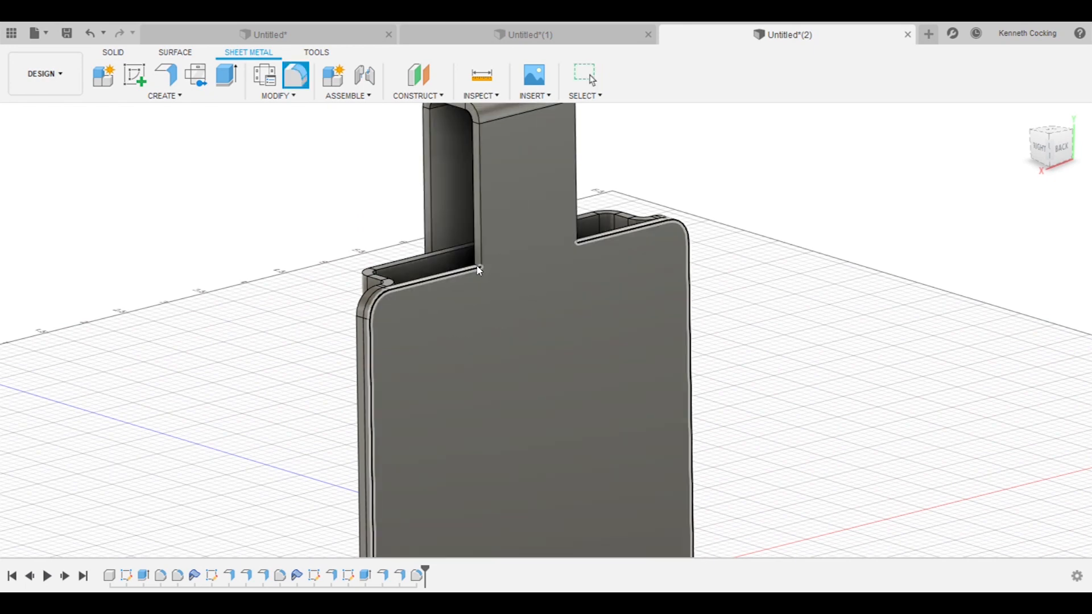
scroll(480, 271, up, 3)
shift+middle_drag(479, 268, 628, 281)
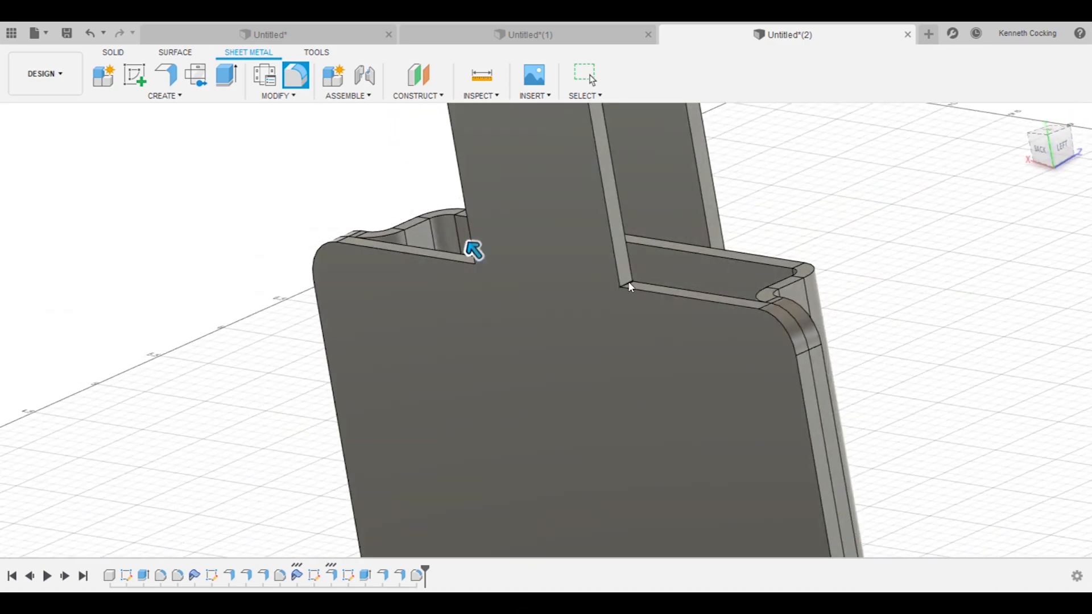
click(629, 287)
drag(655, 280, 665, 274)
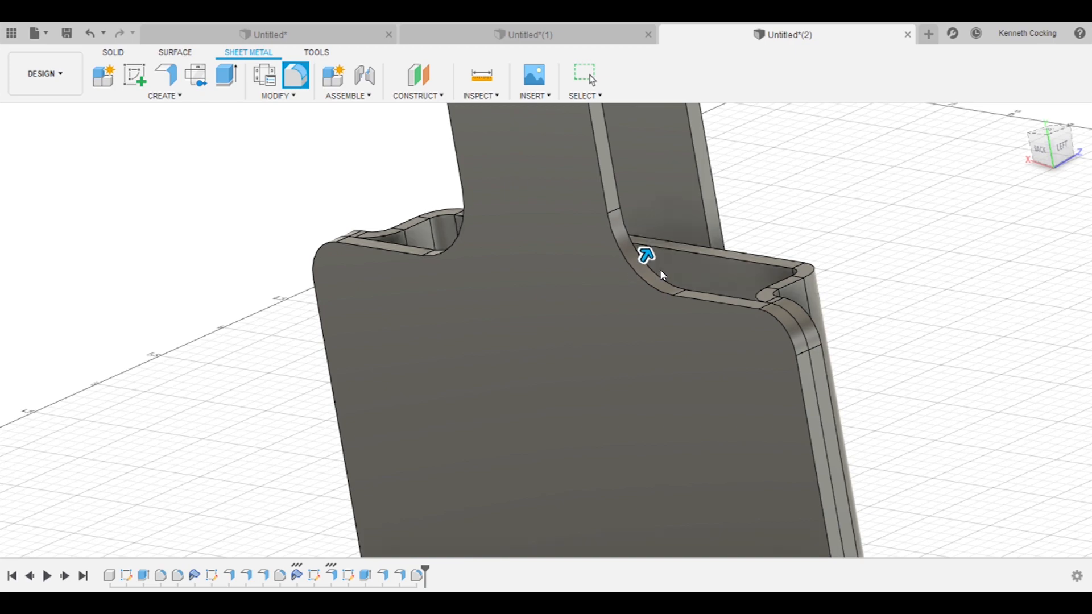
key(Return)
- Start a sketch on the bracket's left side flange and draw a 0.05 diameter circle near its upper corner
mouse_move(659, 293)
shift+middle_down()
mouse_move(641, 309)
mouse_move(675, 303)
shift+middle_up()
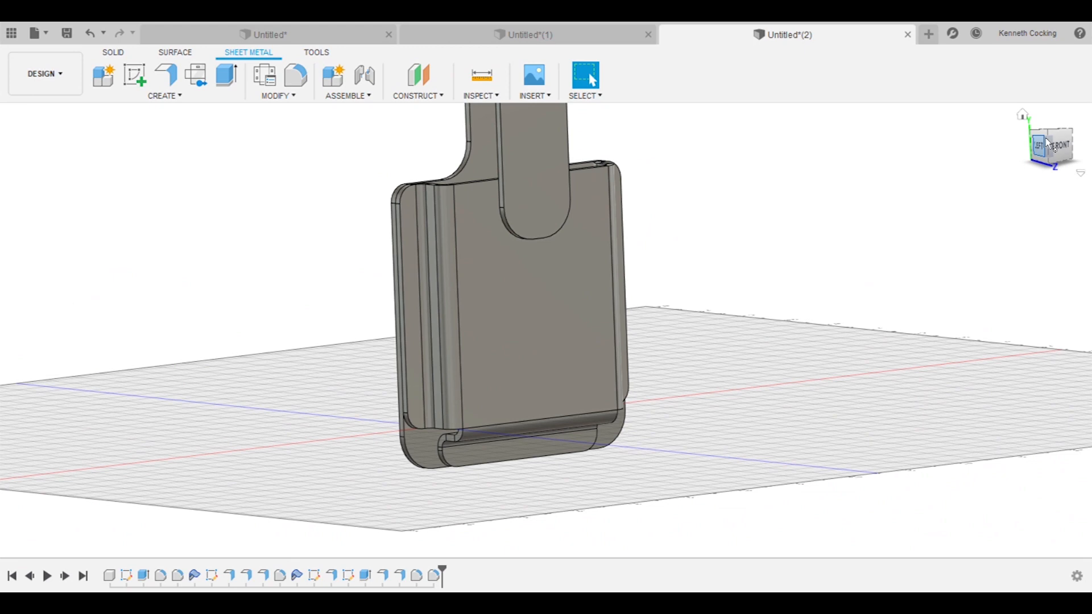
click(1061, 149)
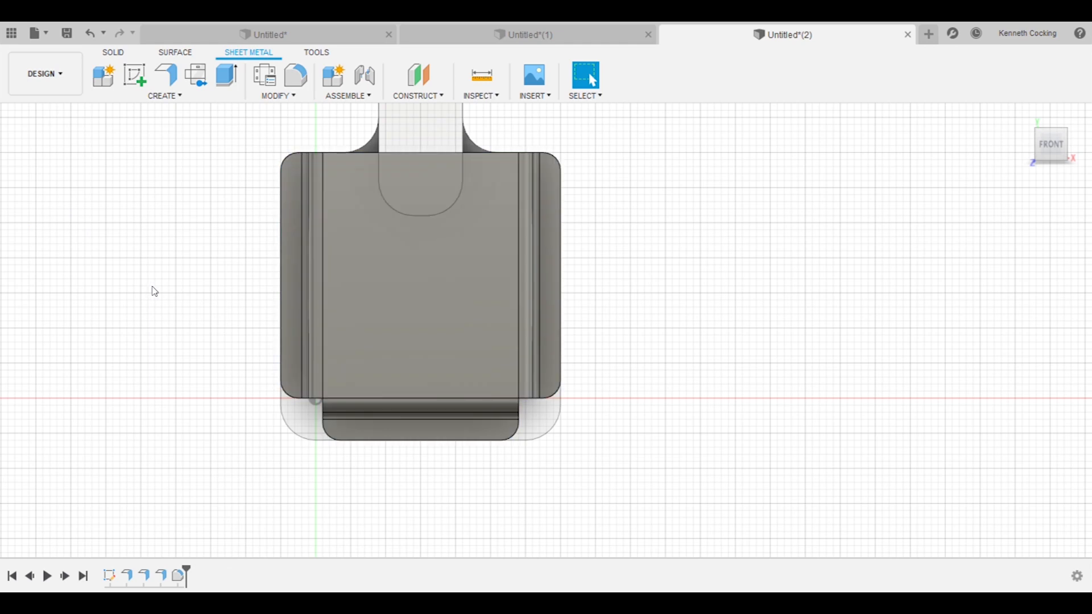
click(135, 75)
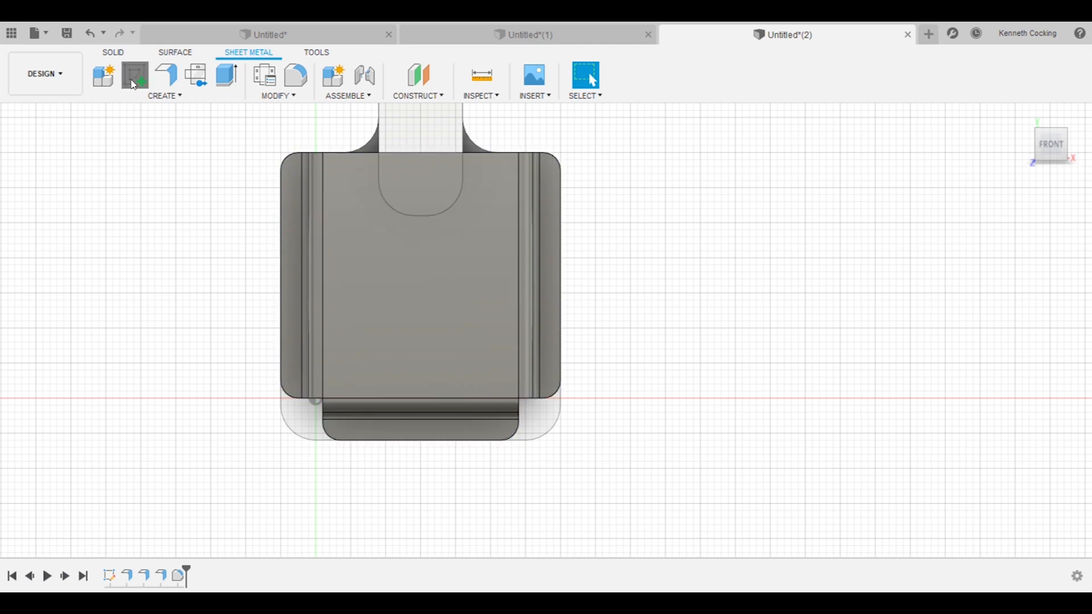
click(298, 250)
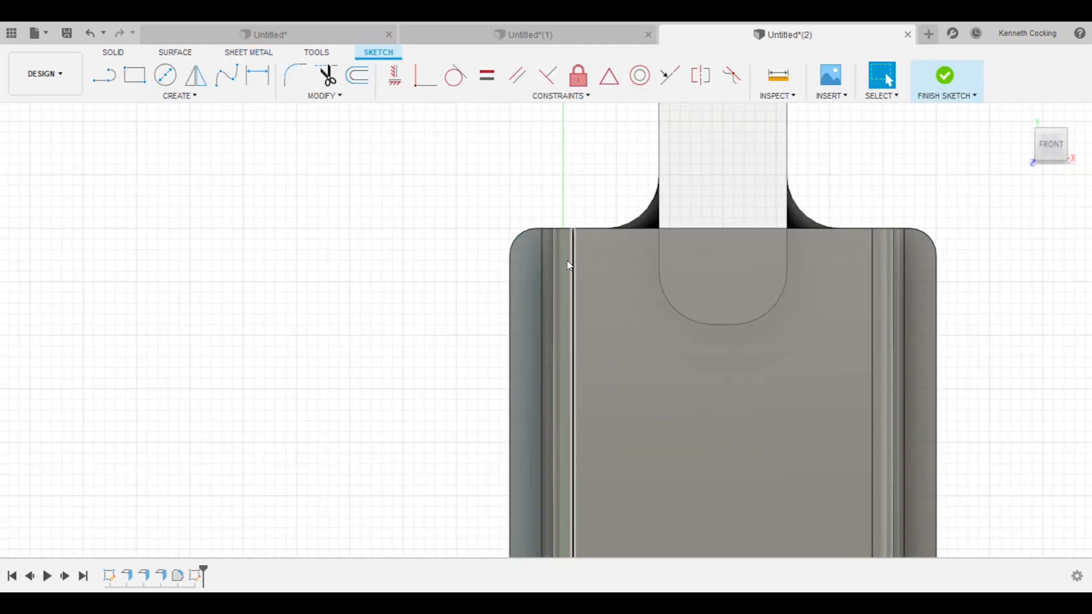
scroll(569, 265, up, 3)
key(c)
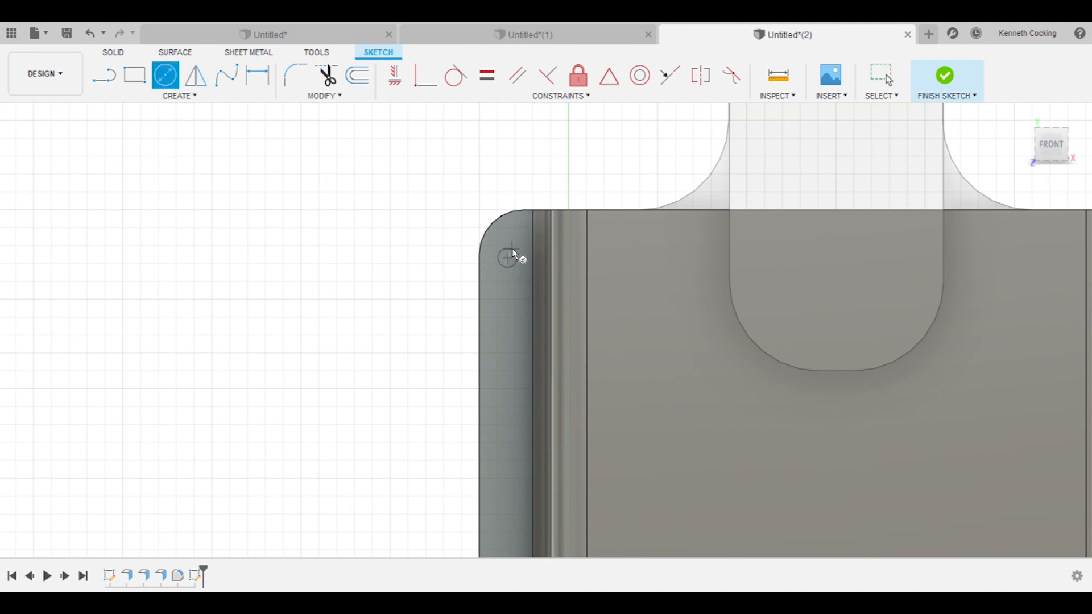
double_click(508, 258)
key(Escape)
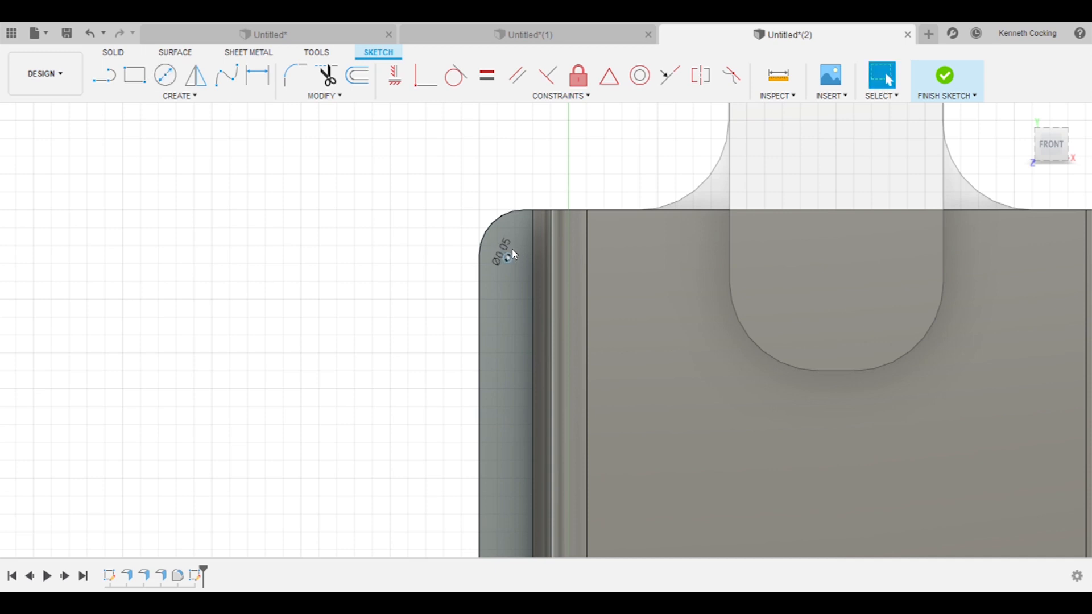
- Dimension the circle's centre 0.15 from the side flange's outer vertical edge
scroll(512, 257, up, 3)
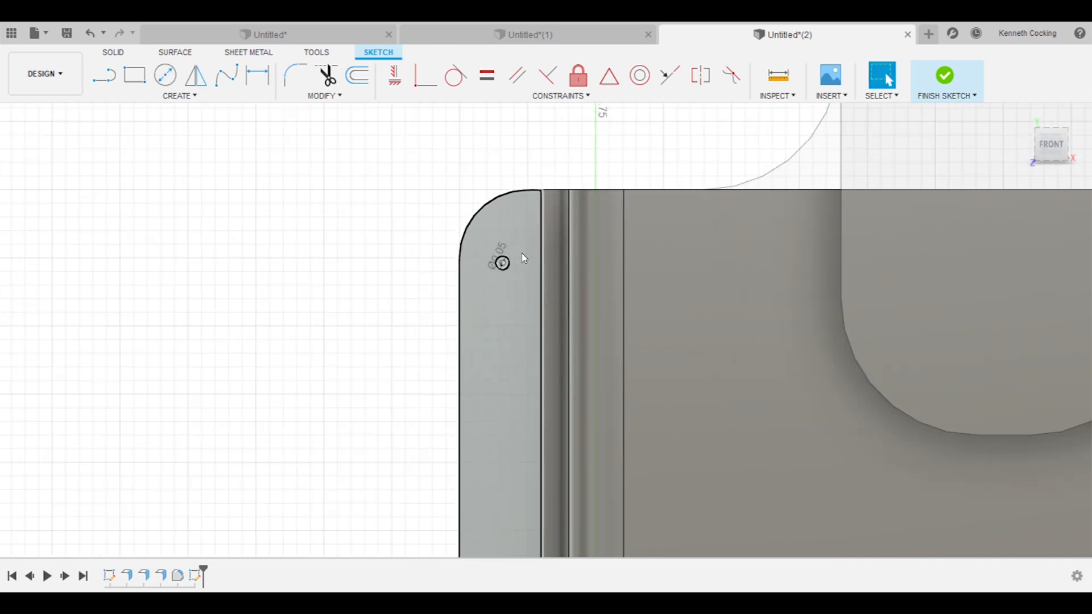
key(d)
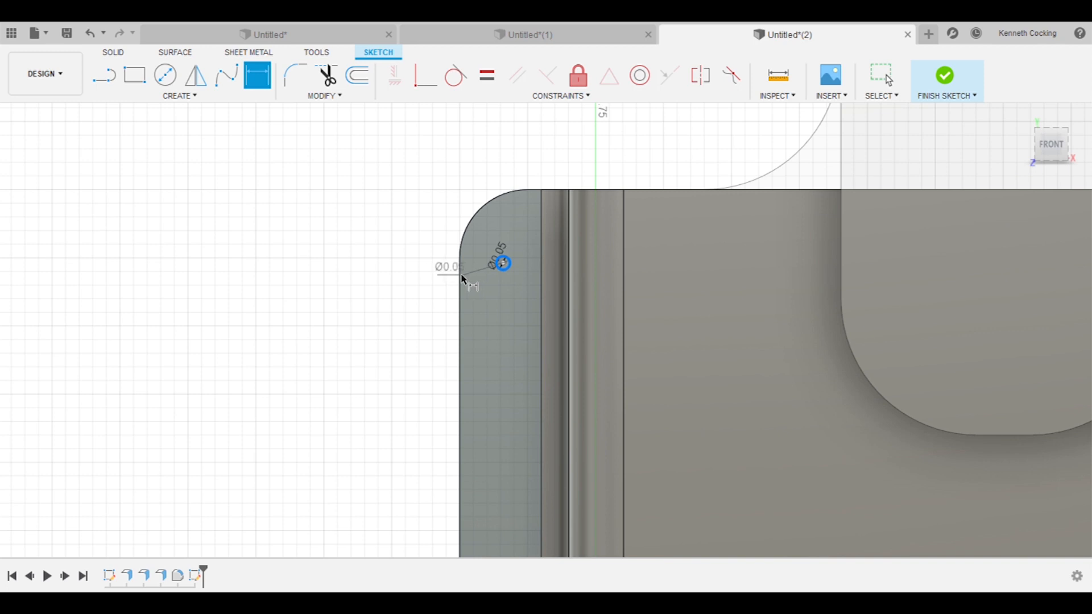
click(461, 265)
click(479, 159)
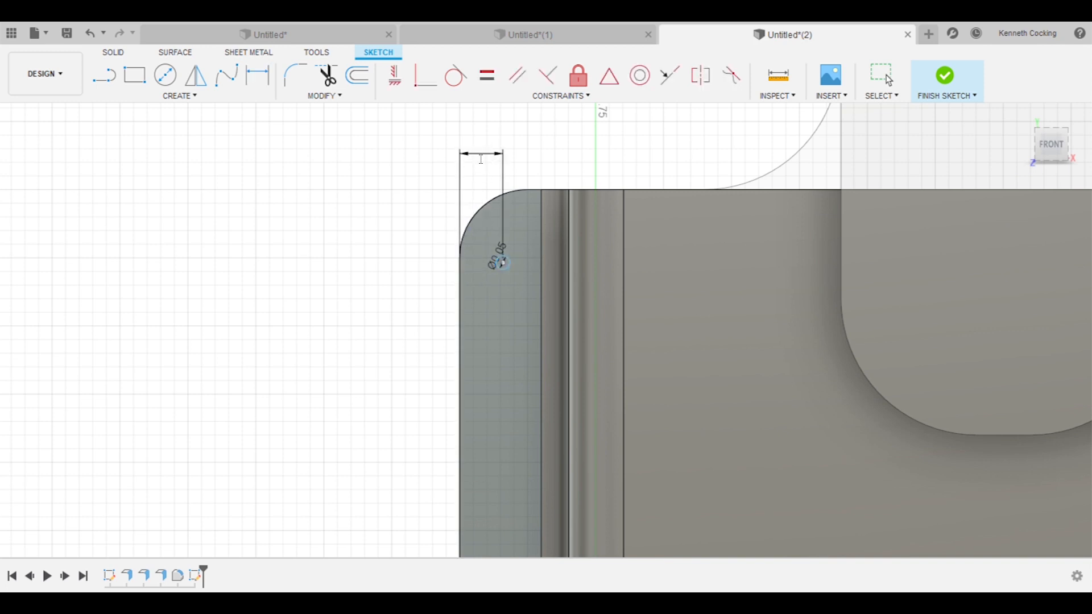
text(0.15)
key(Return)
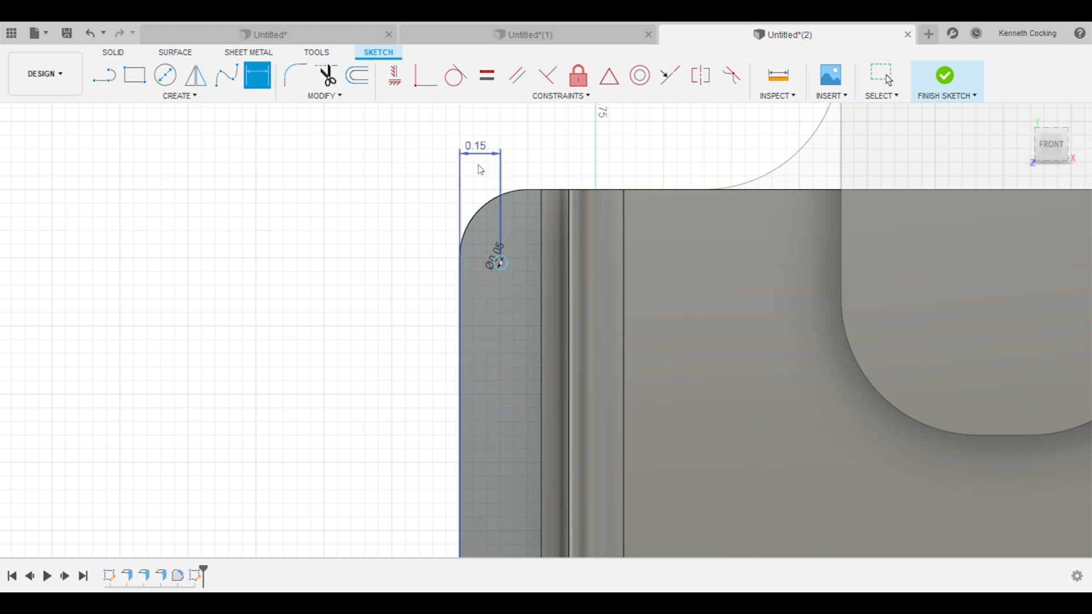
- Dimension the circle's centre 0.20 below the top edge of the side flange
click(500, 263)
click(540, 191)
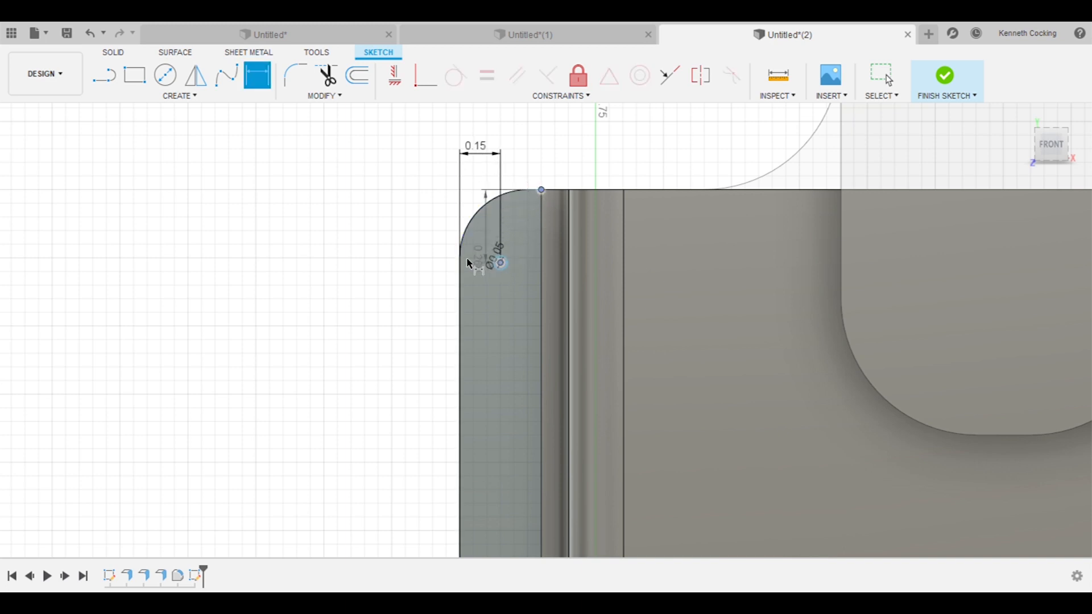
click(391, 252)
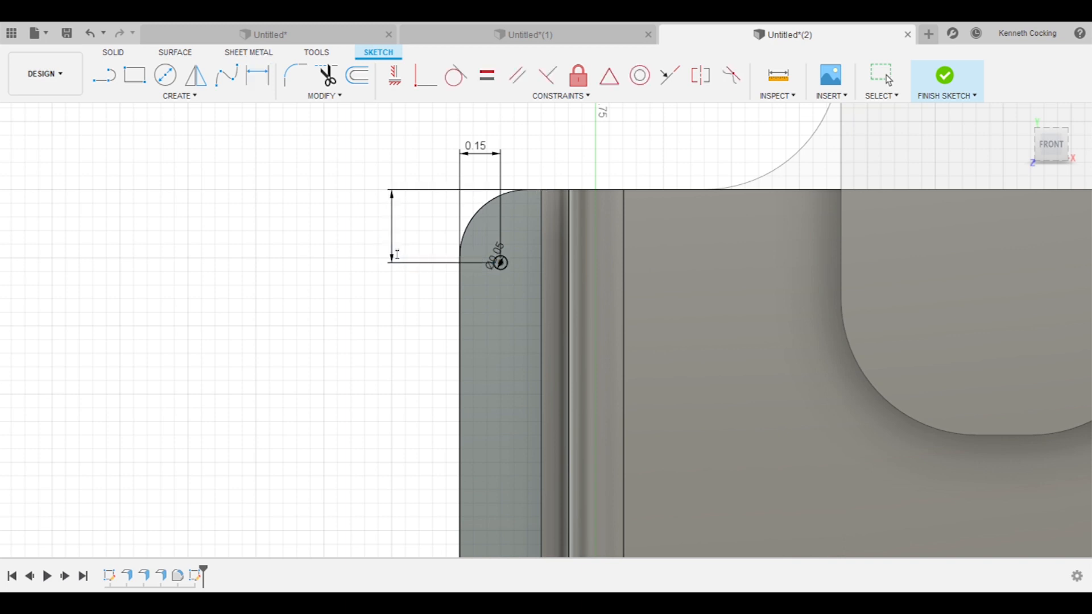
key(Return)
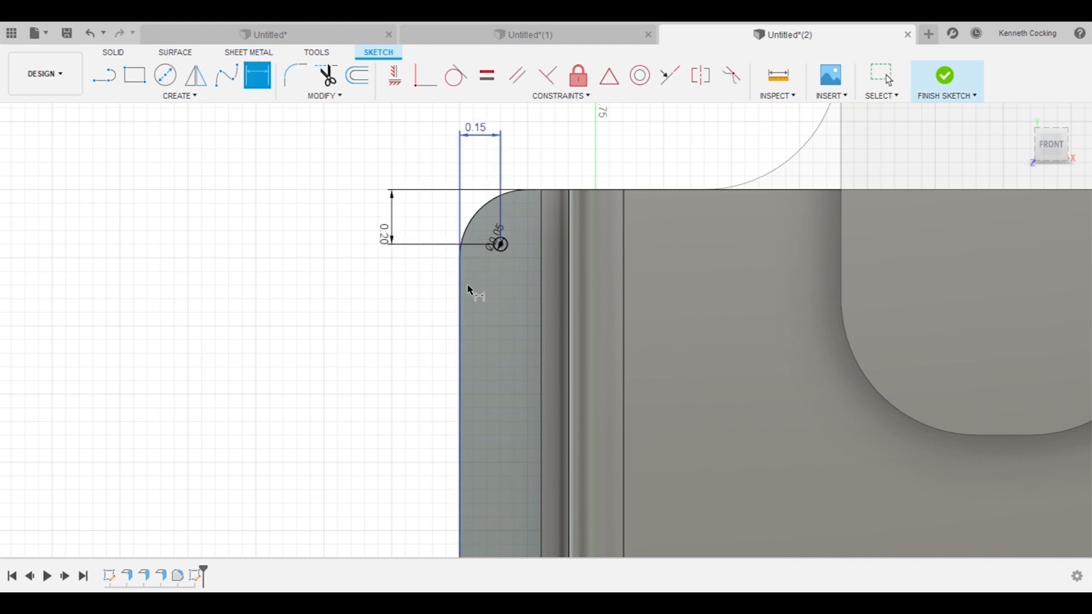
scroll(467, 290, down, 2)
scroll(480, 276, up, 4)
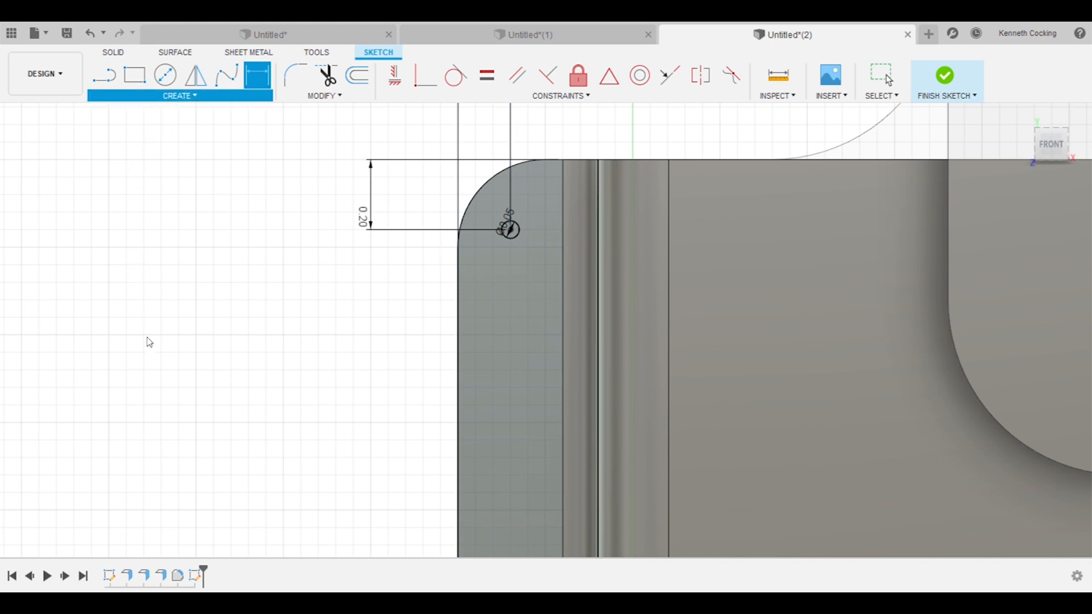
key(Escape)
- Set up a rectangular pattern of the circle with 13 instances running down the left side flange
scroll(639, 254, up, 2)
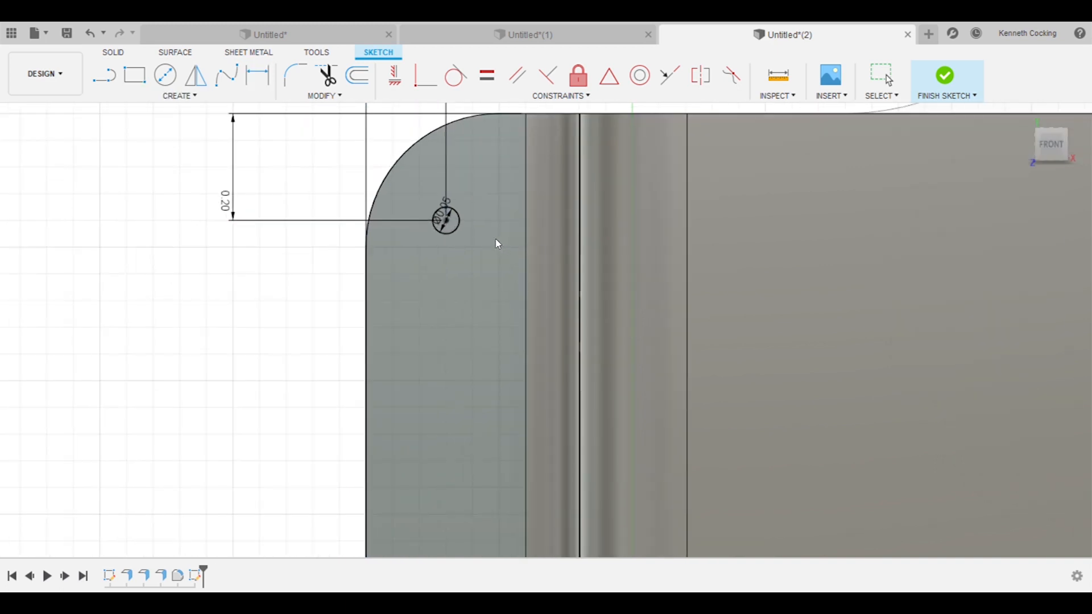
click(458, 234)
scroll(462, 239, down, 2)
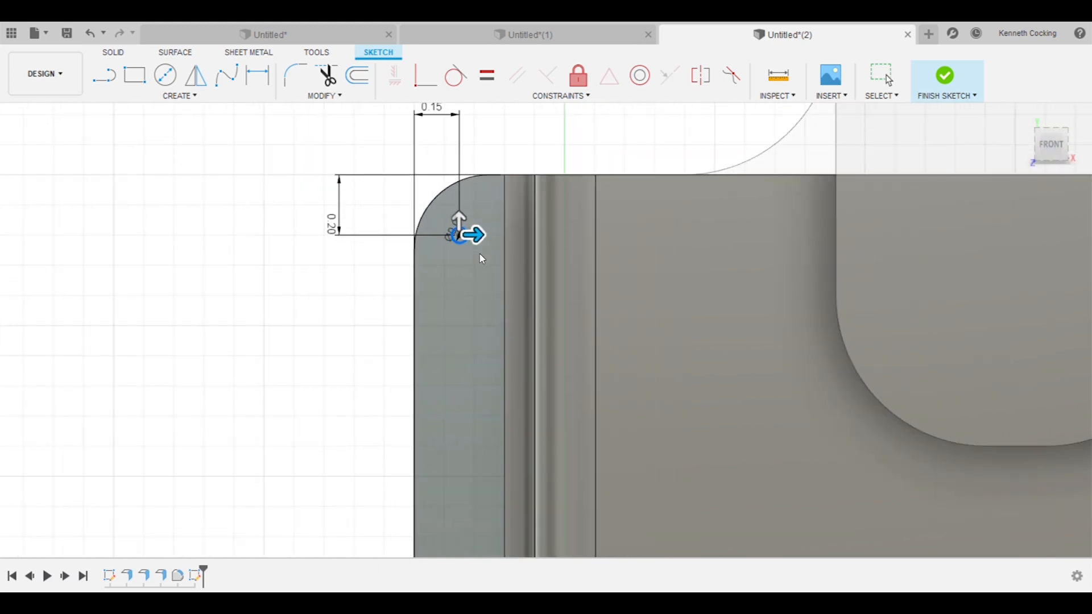
drag(468, 268, 478, 377)
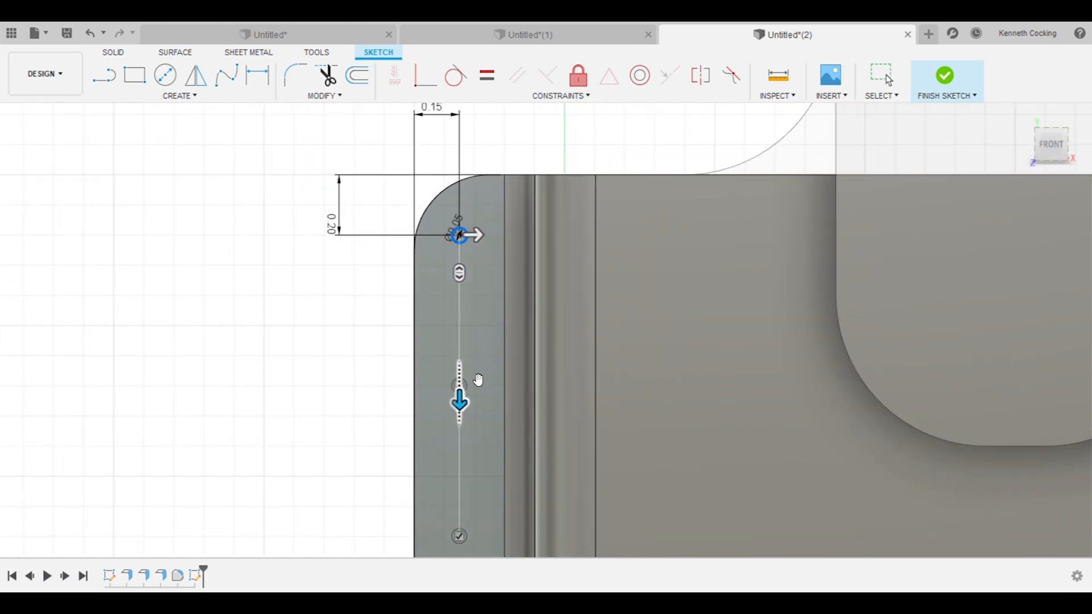
scroll(478, 378, down, 2)
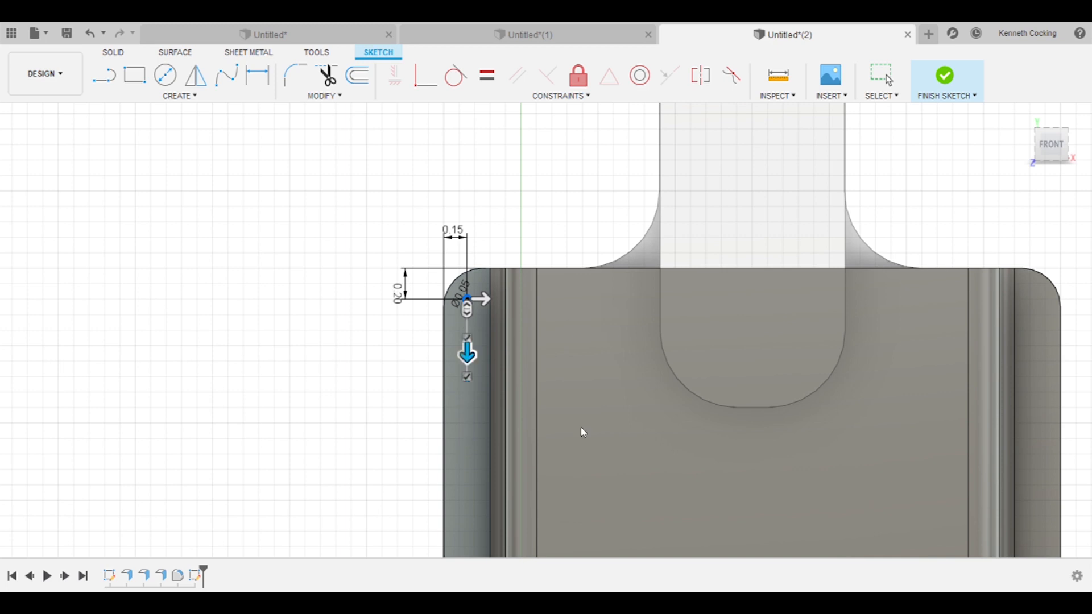
scroll(588, 428, down, 2)
mouse_move(588, 427)
middle_down()
mouse_move(557, 293)
mouse_move(533, 248)
middle_up()
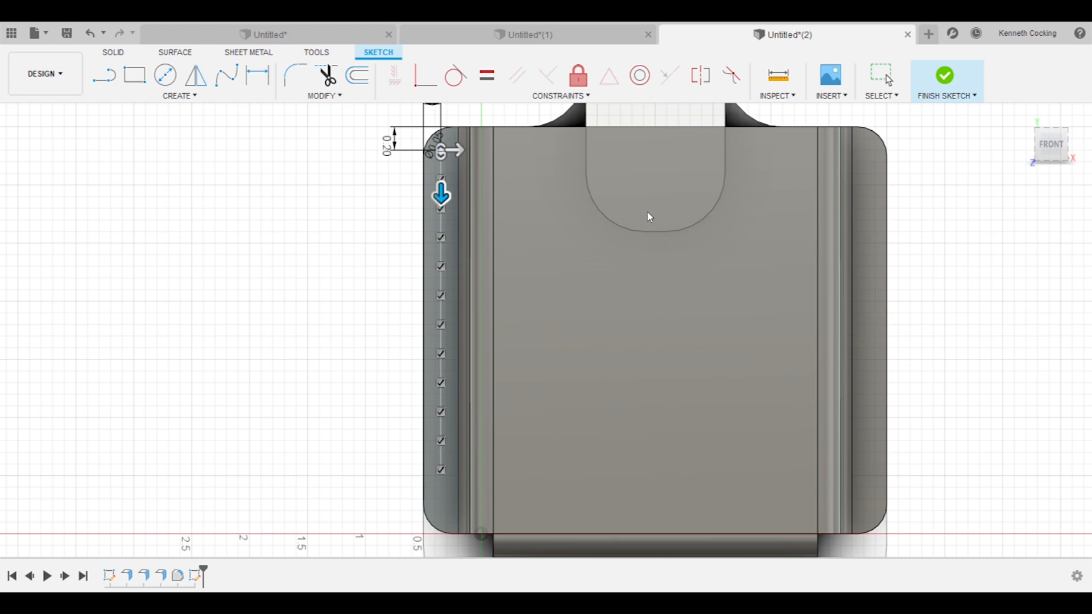
mouse_move(686, 410)
middle_down()
mouse_move(646, 391)
mouse_move(484, 395)
middle_up()
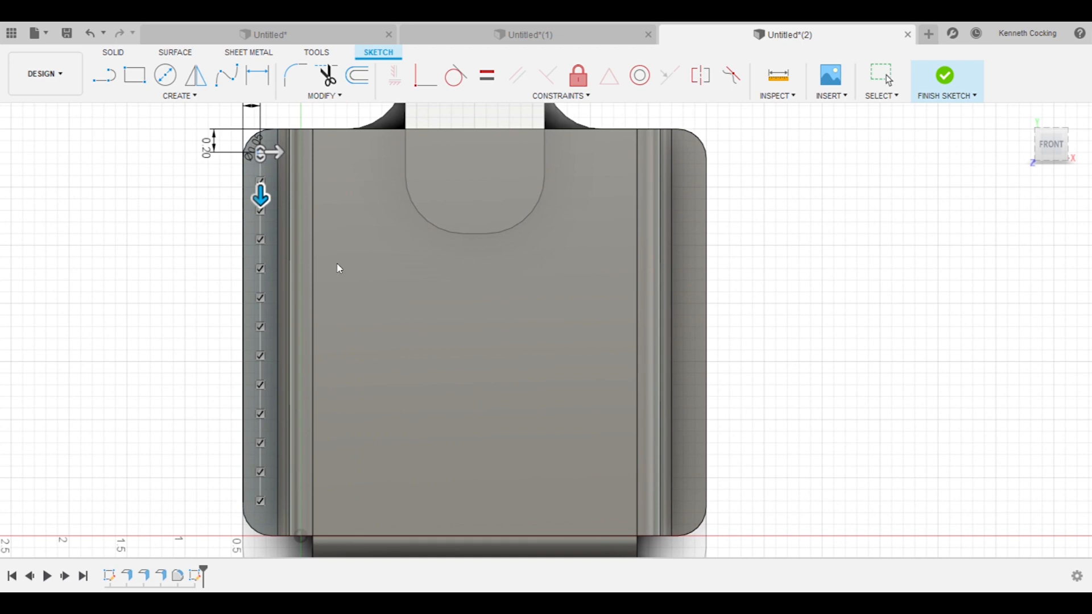
- Extend the pattern to two columns so the second one is centred on the right side flange, and finish it
drag(286, 161, 433, 160)
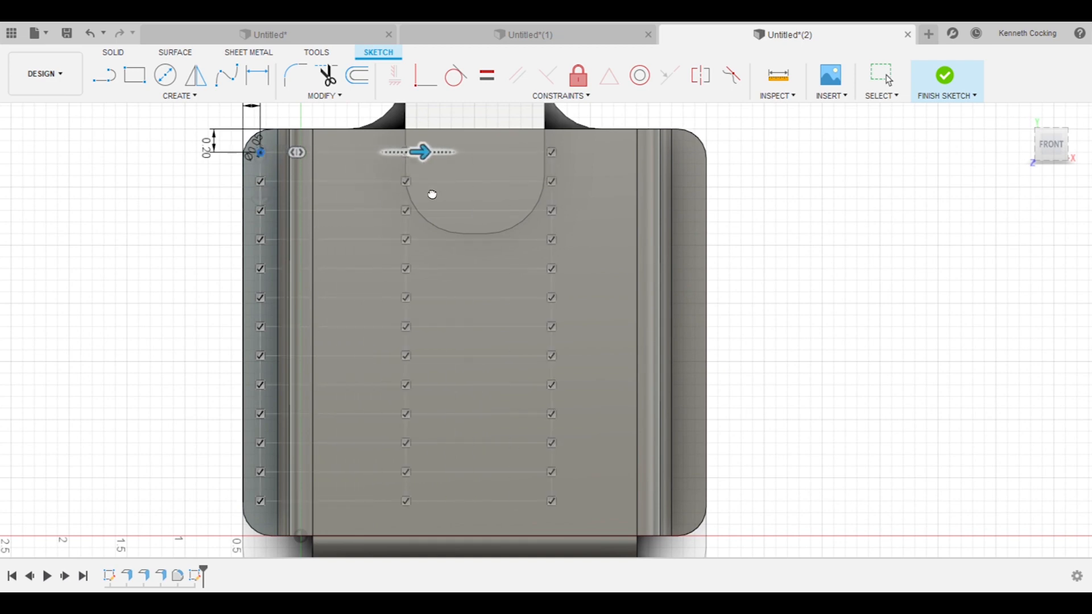
drag(439, 149, 715, 191)
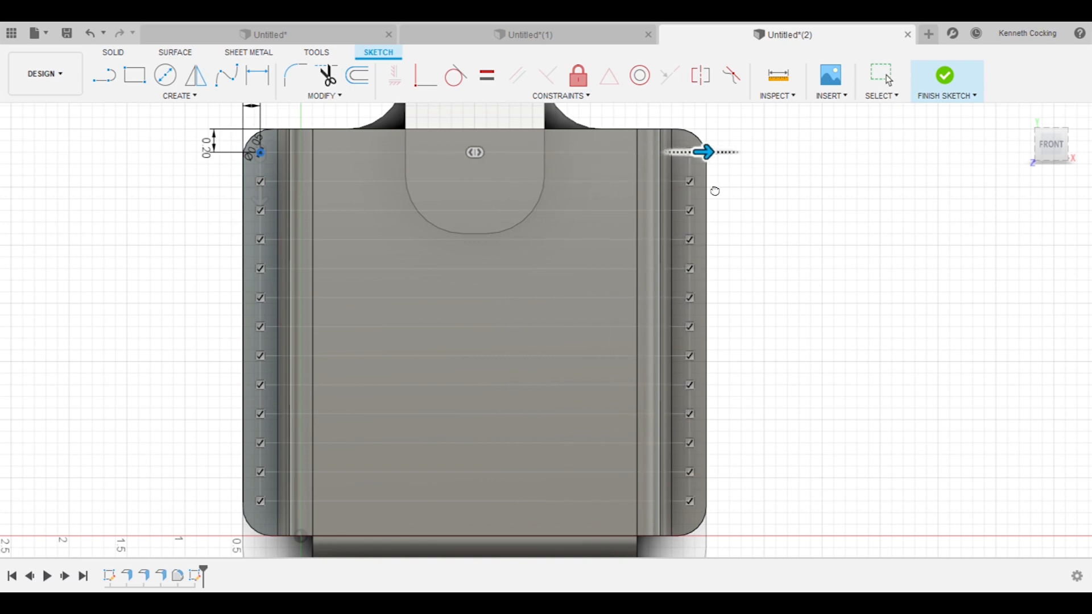
scroll(708, 166, down, 2)
scroll(672, 176, up, 7)
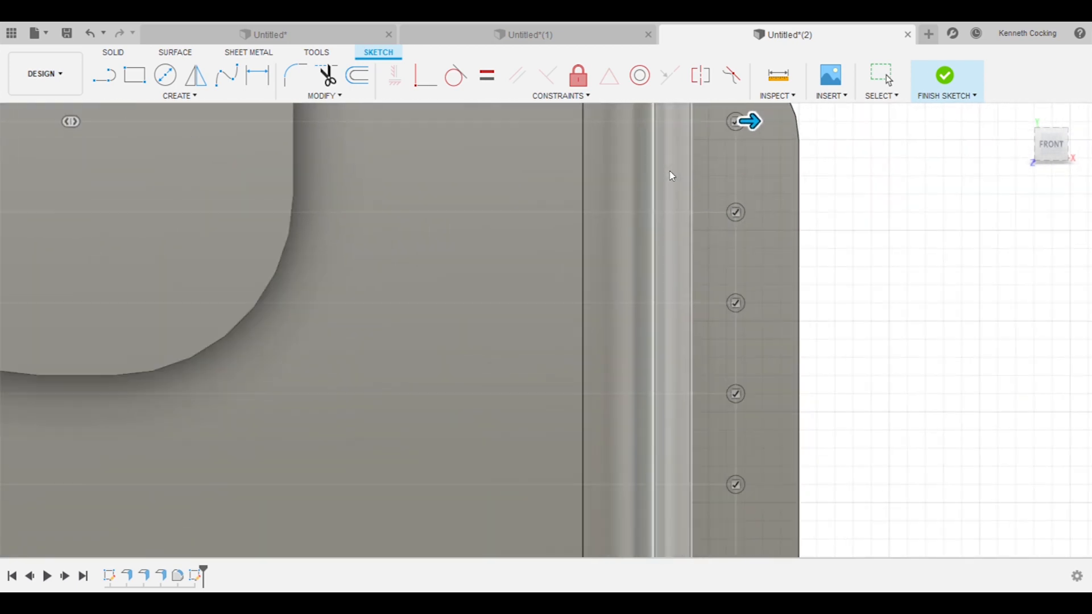
scroll(723, 149, down, 5)
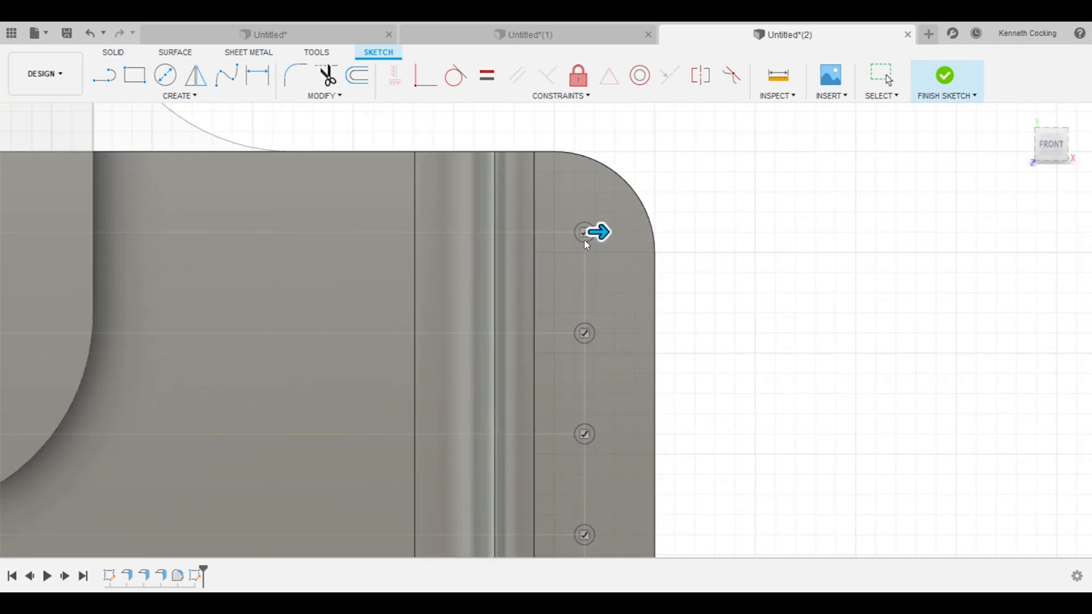
drag(603, 234, 615, 239)
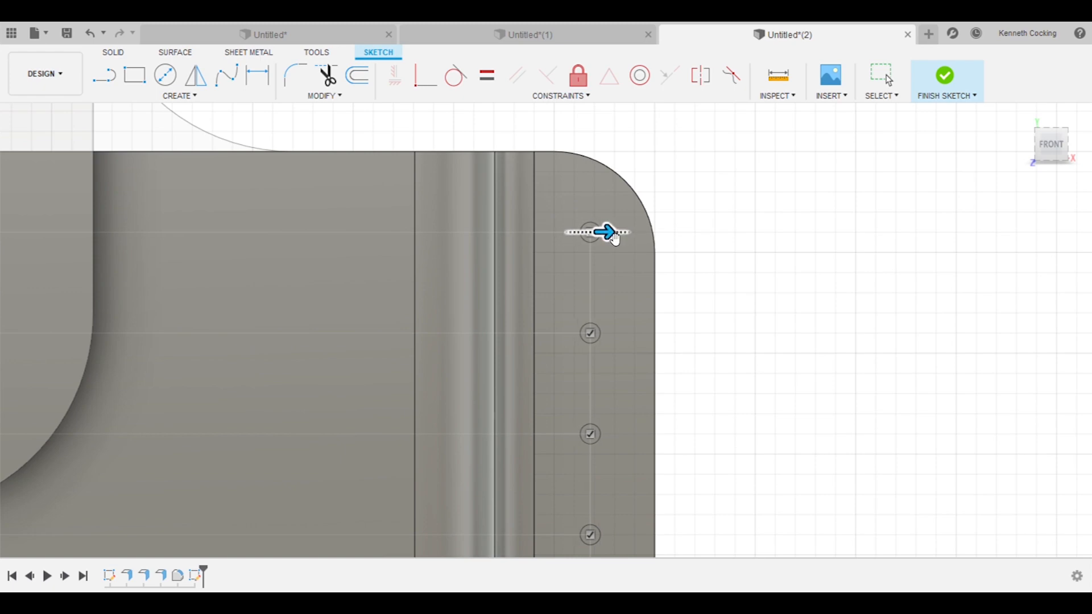
key(Return)
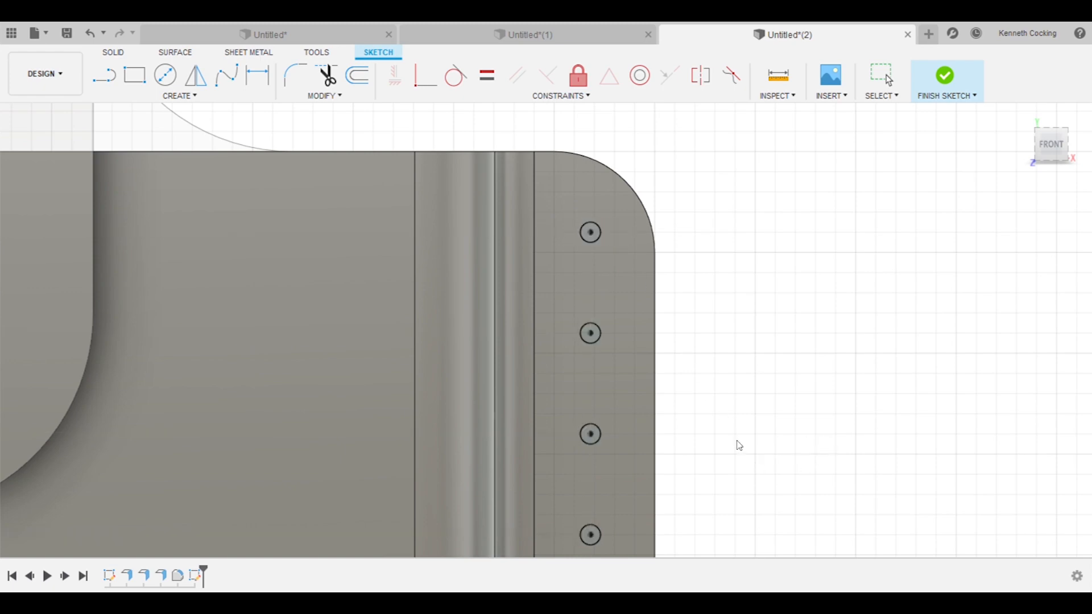
- Draw a small circle near the left rounded corner of the bracket's bottom flange
scroll(556, 349, down, 6)
mouse_move(476, 372)
middle_down()
mouse_move(584, 169)
mouse_move(624, 145)
middle_up()
scroll(436, 444, up, 2)
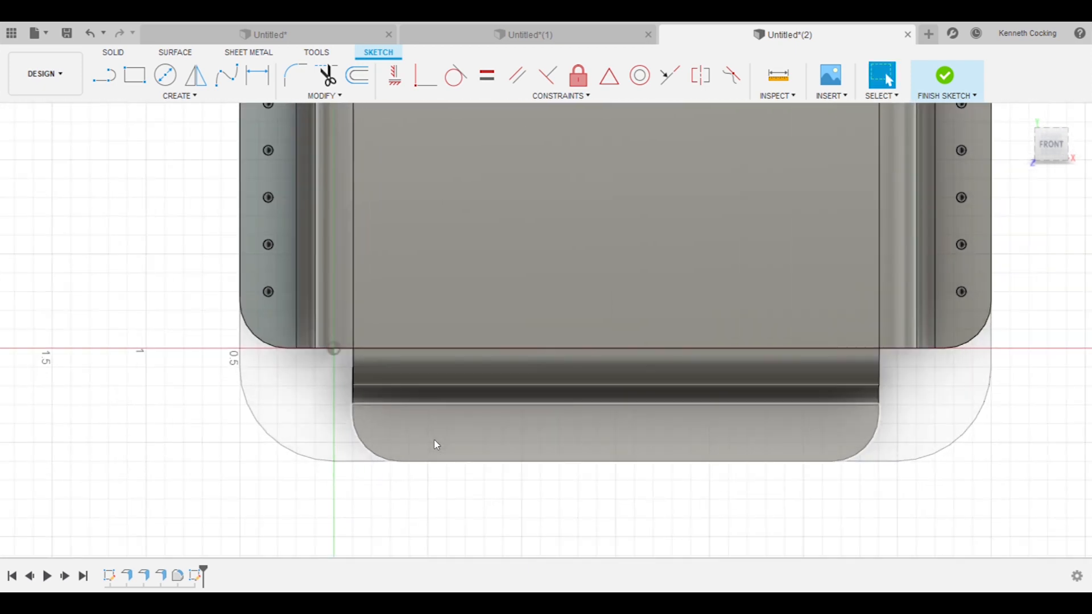
key(c)
click(395, 435)
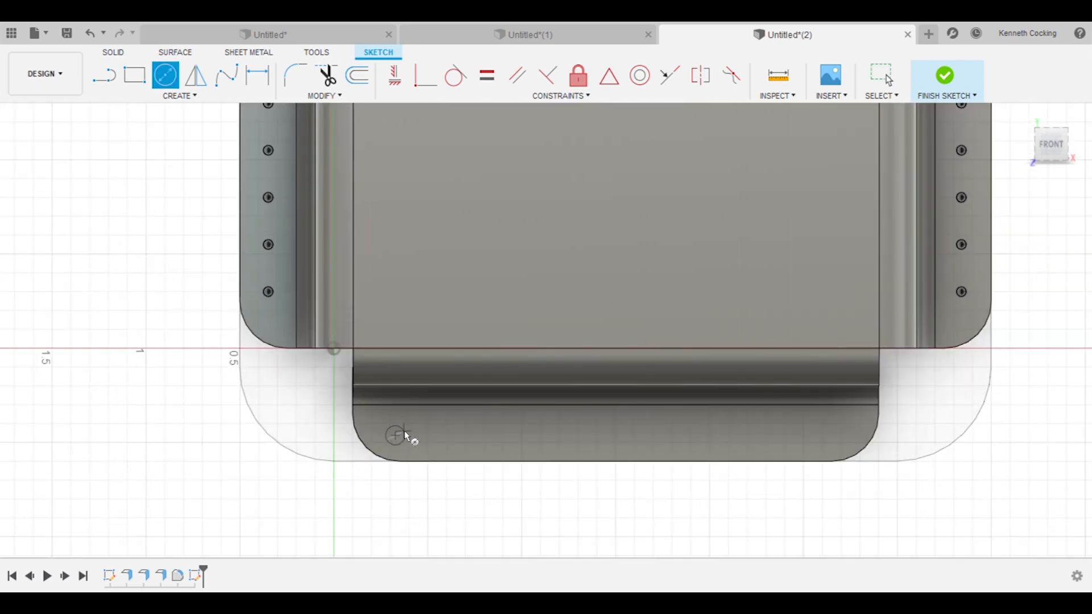
click(405, 434)
- Set the bottom flange circle's diameter to 0.05 and its centre 0.15 above the flange's lower edge
key(d)
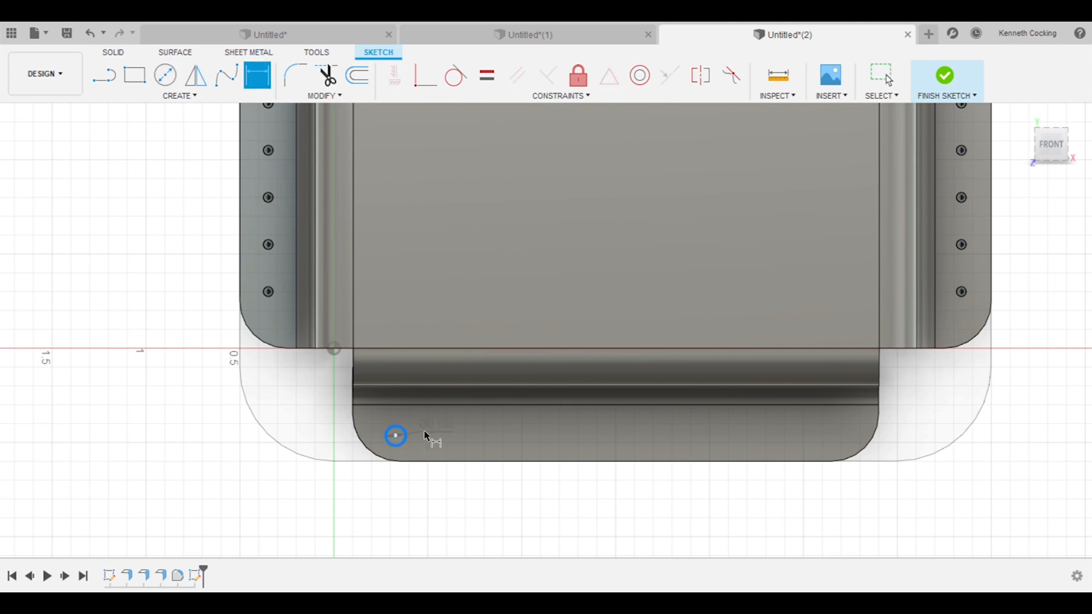
click(405, 439)
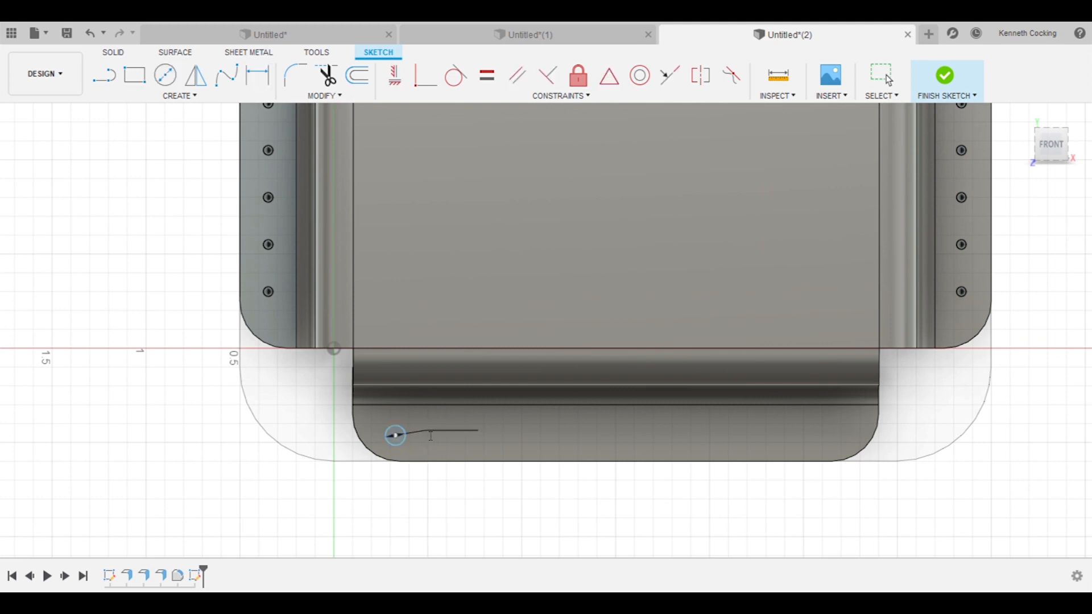
click(430, 436)
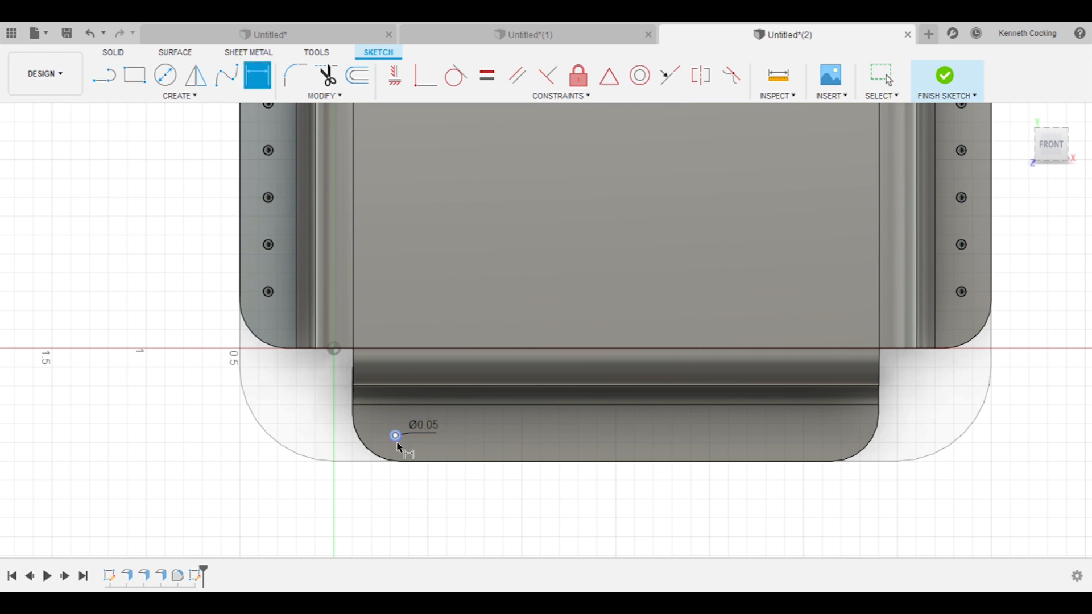
click(401, 462)
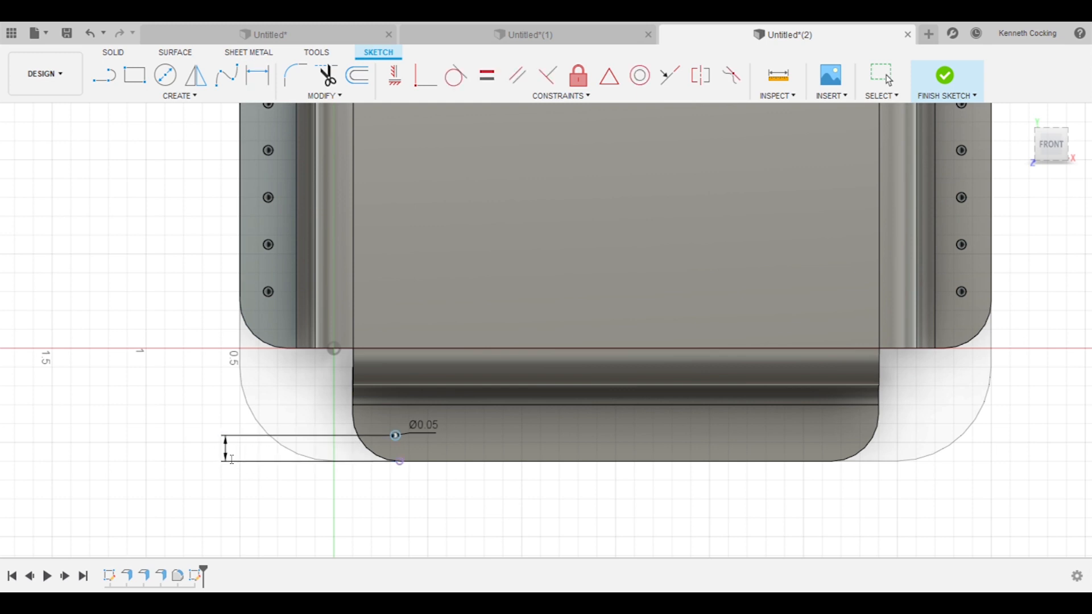
click(229, 459)
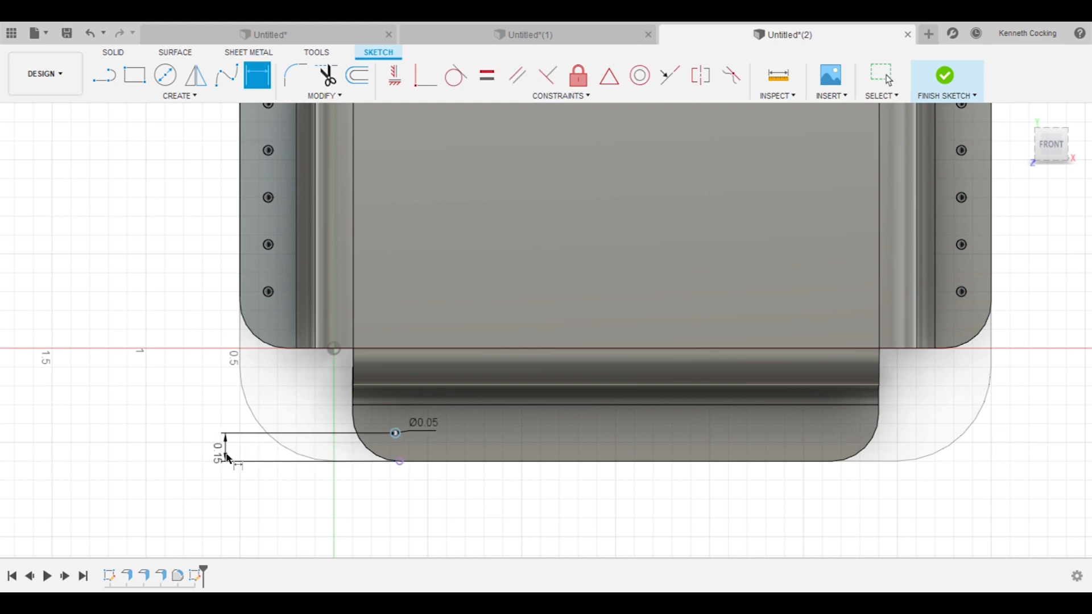
- Set up a rectangular pattern of the bottom flange circle running along the flange with 0.25 spacing
click(169, 97)
scroll(399, 438, up, 10)
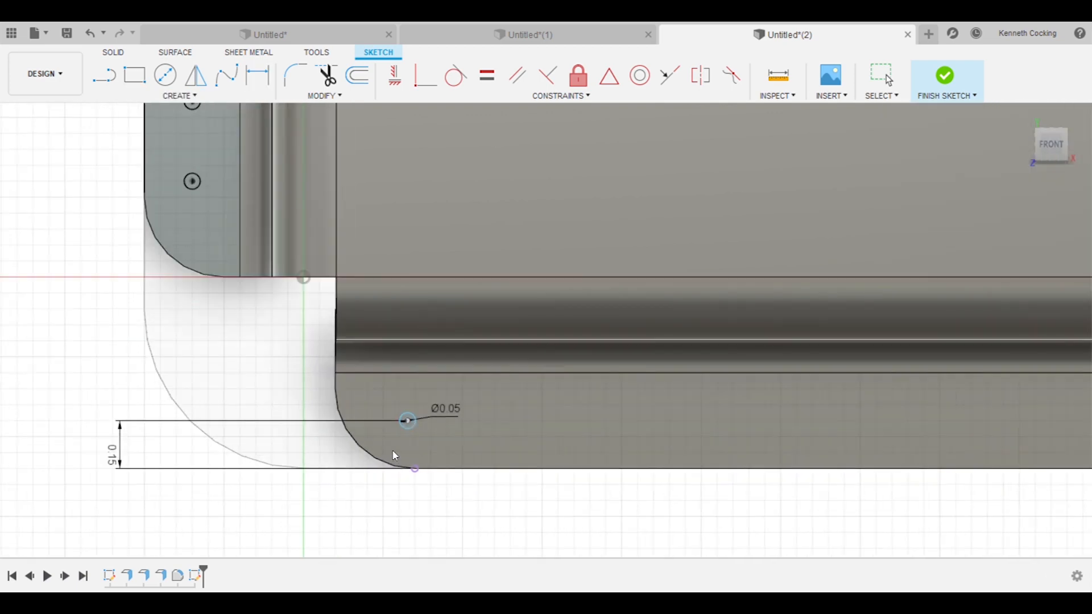
click(432, 395)
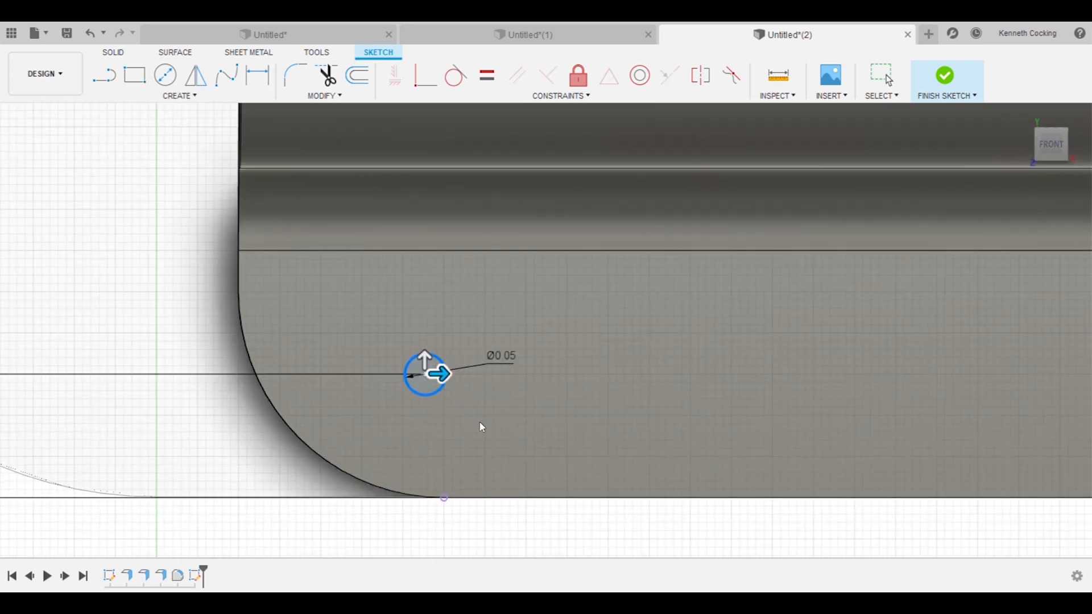
scroll(483, 426, down, 5)
scroll(301, 399, down, 4)
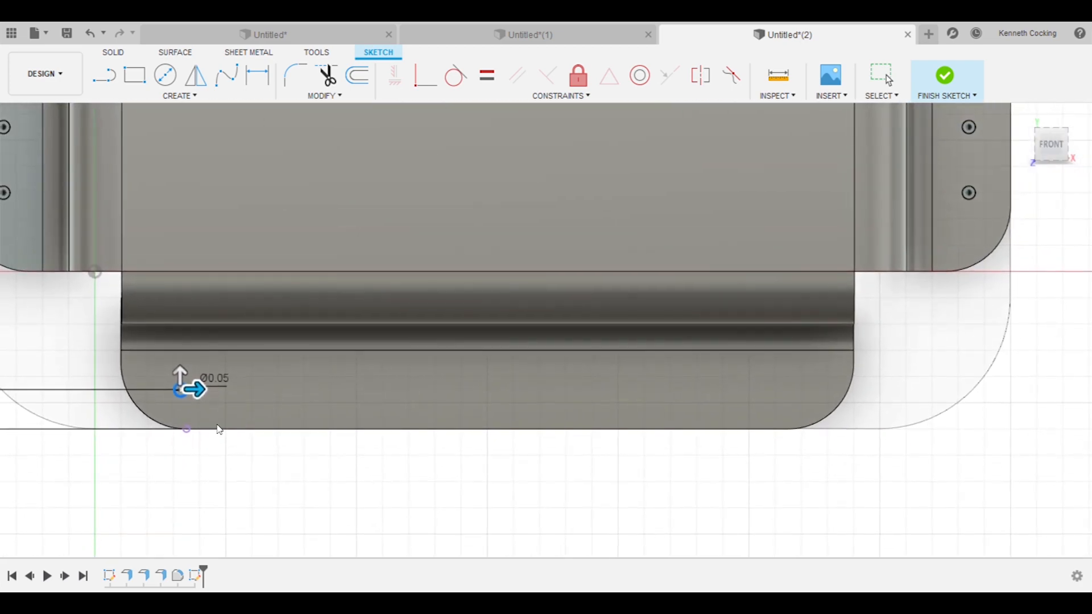
drag(213, 405, 332, 412)
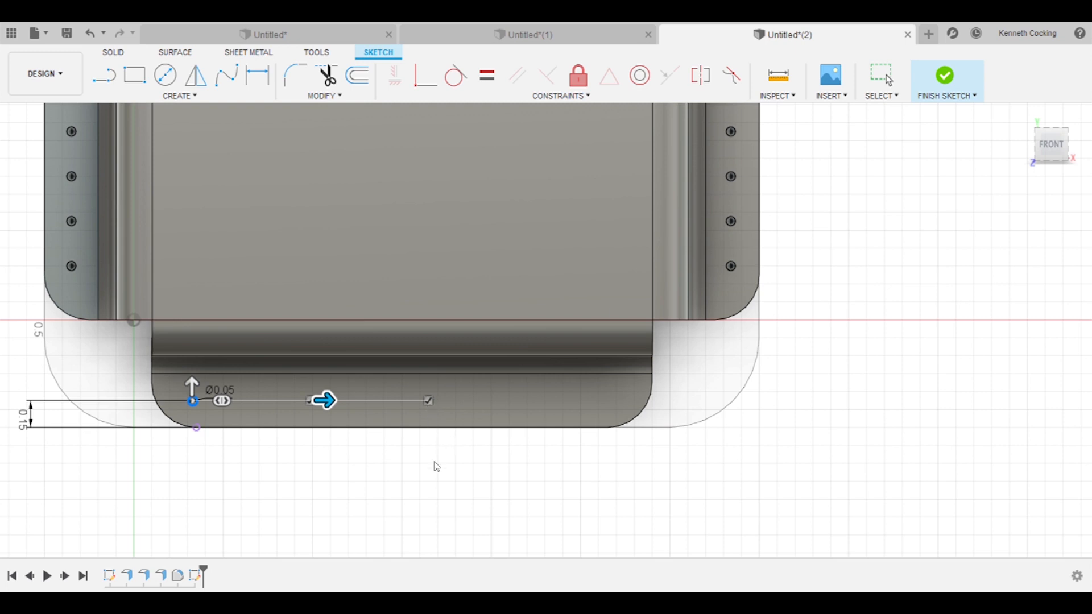
key(ctrl+z)
text(.25)
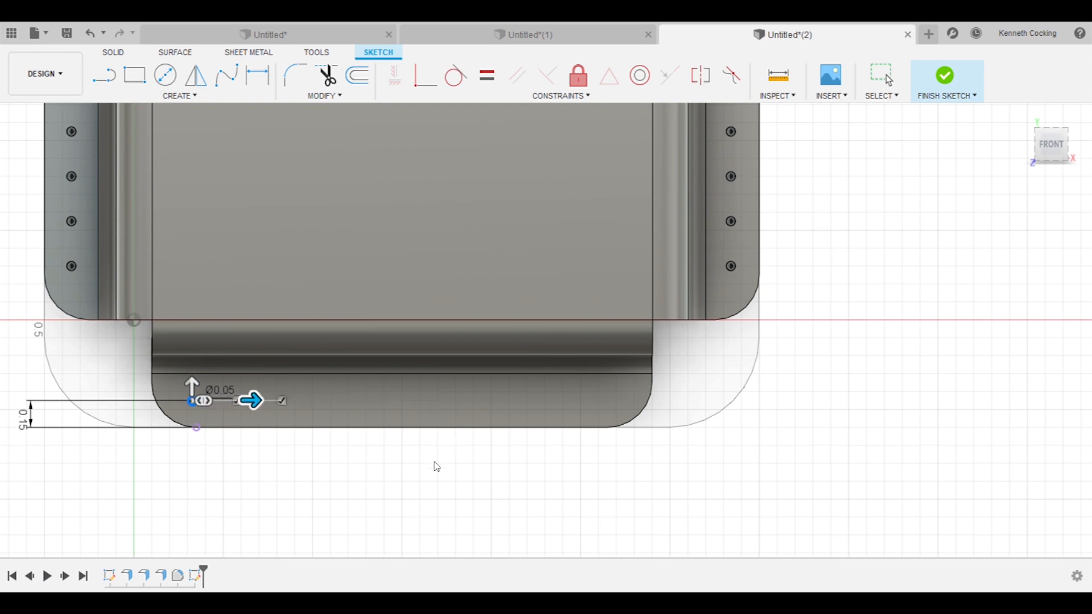
- Set the bottom flange pattern to 10 instances and finish it
key(Up)
key(Up)
key(Up)
key(Up)
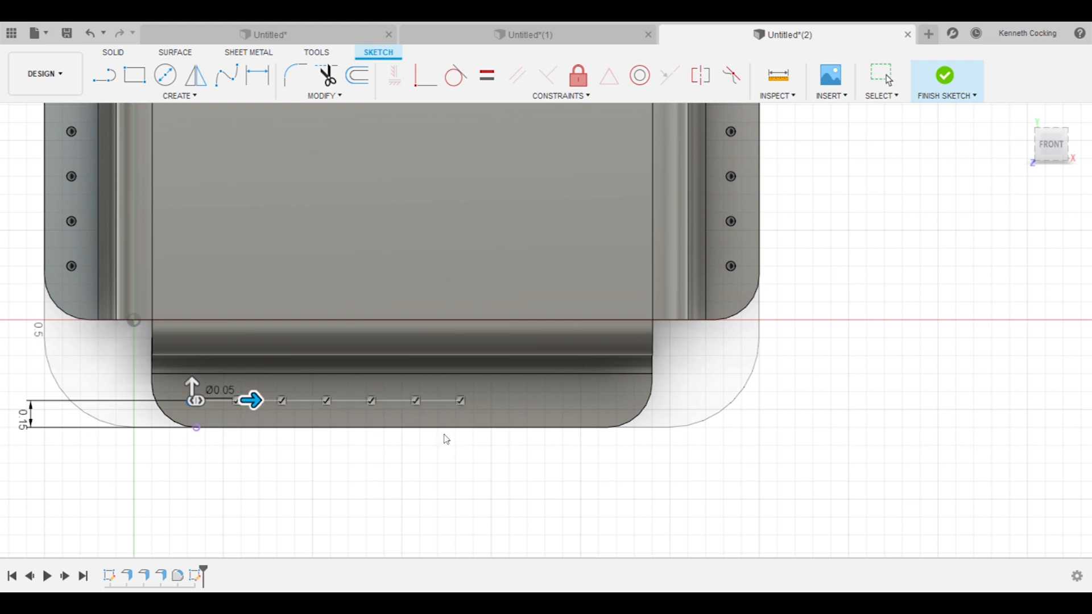
key(Up)
key(Up)
key(Up)
key(Up)
key(Down)
key(Return)
- Shift the row of circles sideways so it is centred on the bottom flange, and finish the sketch
drag(194, 404, 205, 404)
scroll(475, 493, down, 3)
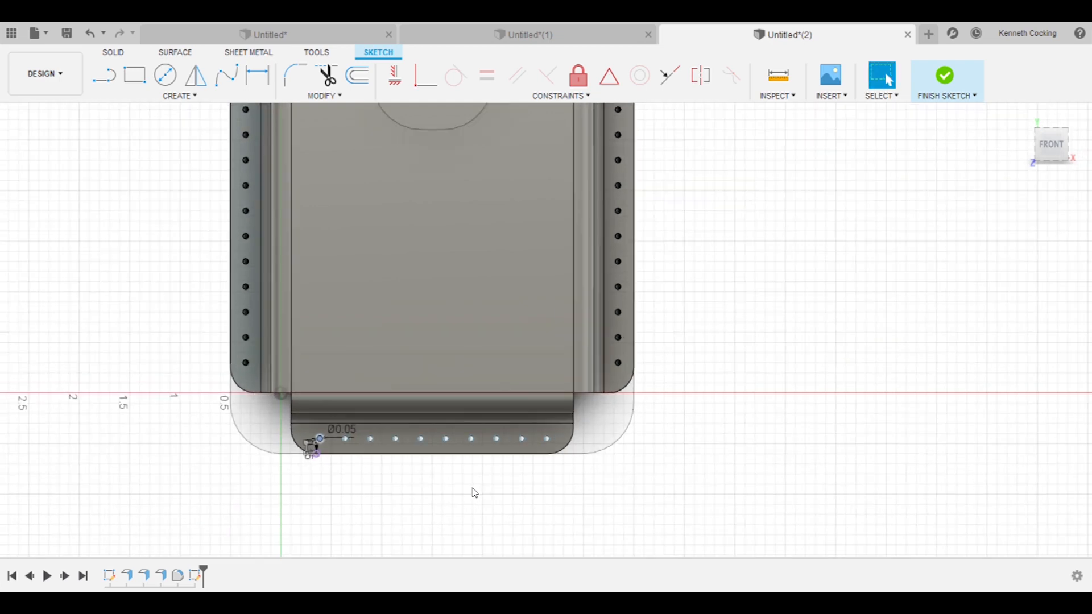
scroll(734, 373, down, 3)
middle_drag(732, 373, 609, 432)
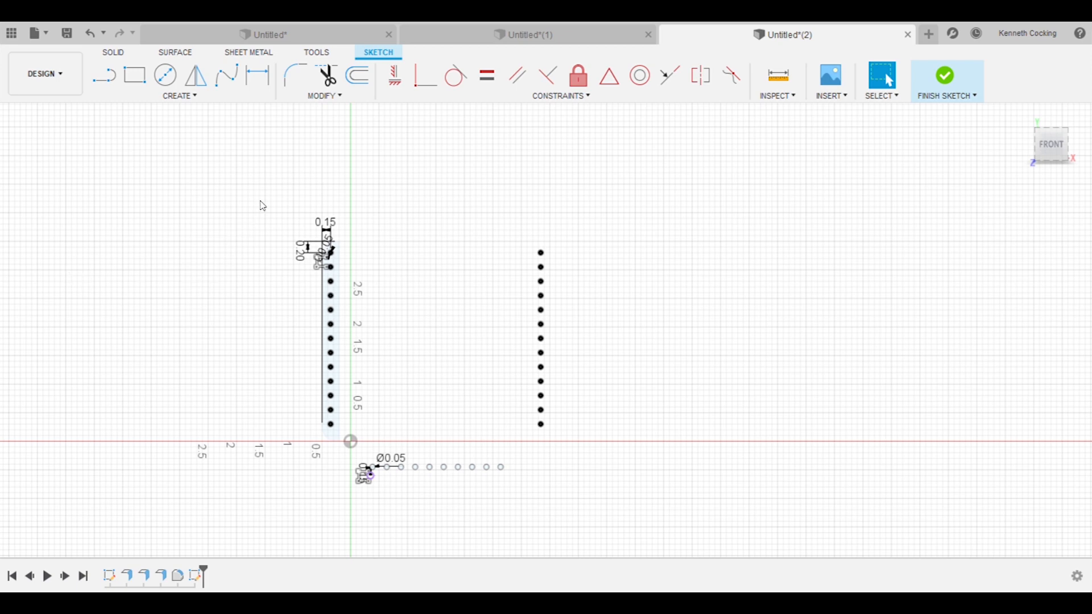
click(945, 76)
- Select all the hole circles along the three flanges, leaving the left flange's outline profile out of the selection
mouse_move(261, 201)
mouse_down()
mouse_move(512, 432)
mouse_move(627, 509)
mouse_up()
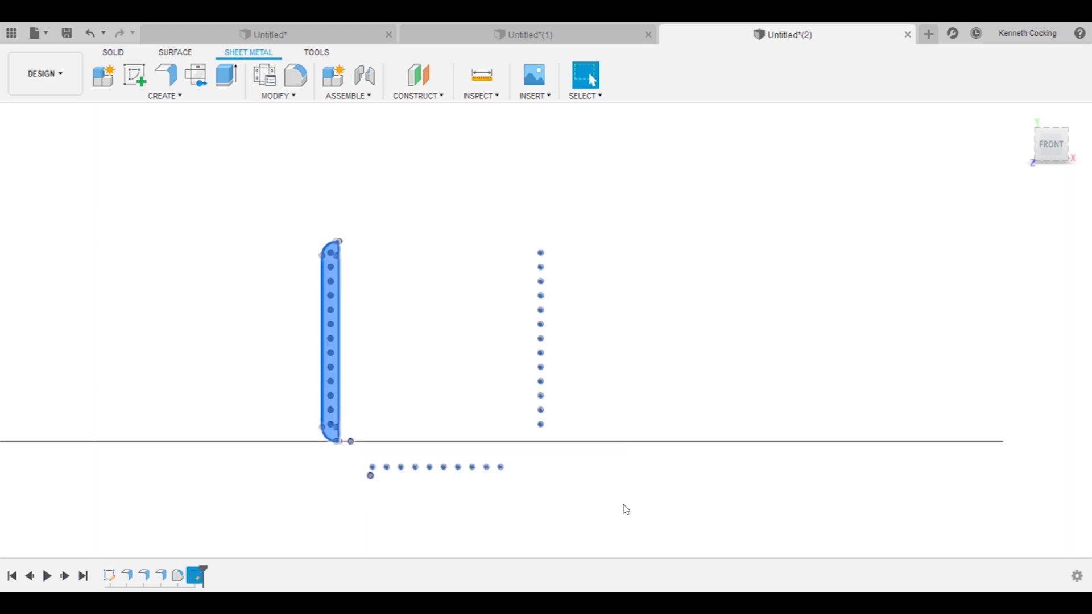
scroll(415, 409, up, 5)
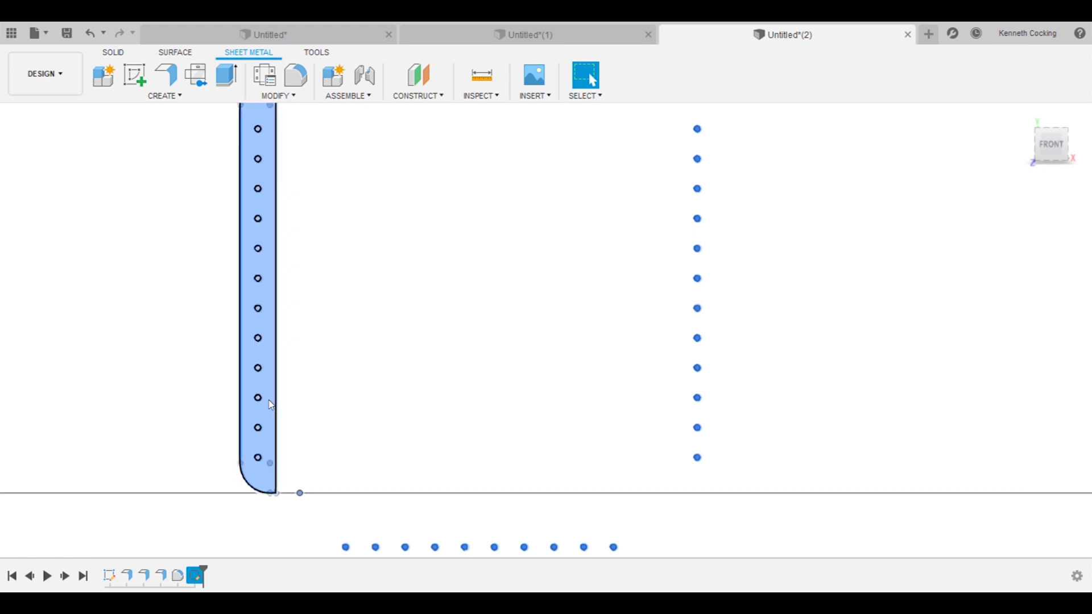
click(278, 388)
scroll(442, 326, down, 4)
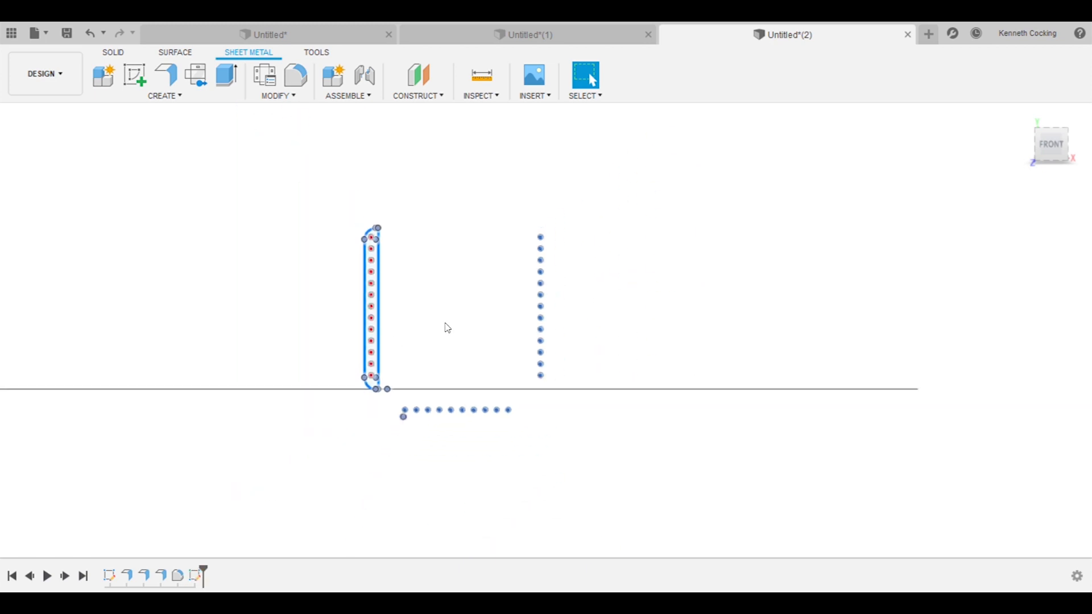
- Extrude the selected circles as a cut through the bracket's flanges and the back plate
click(227, 76)
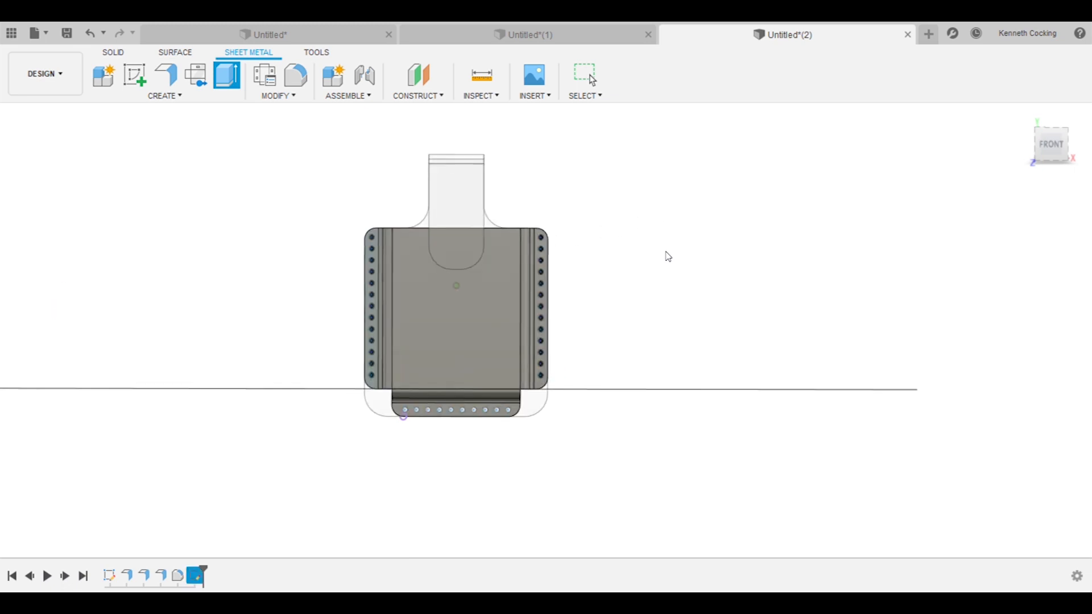
shift+middle_drag(627, 285, 413, 342)
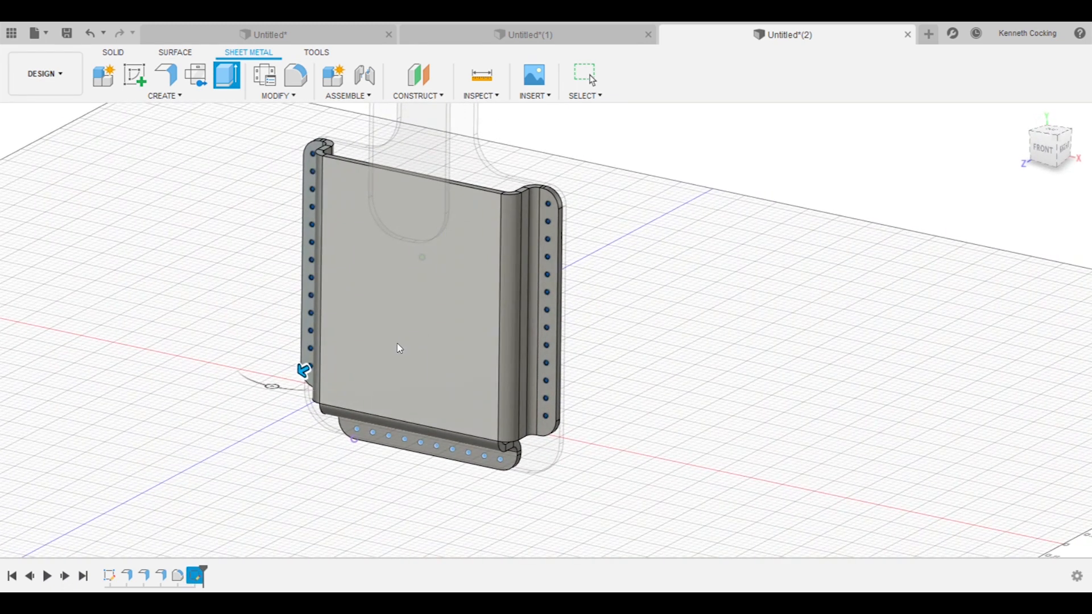
drag(303, 373, 402, 354)
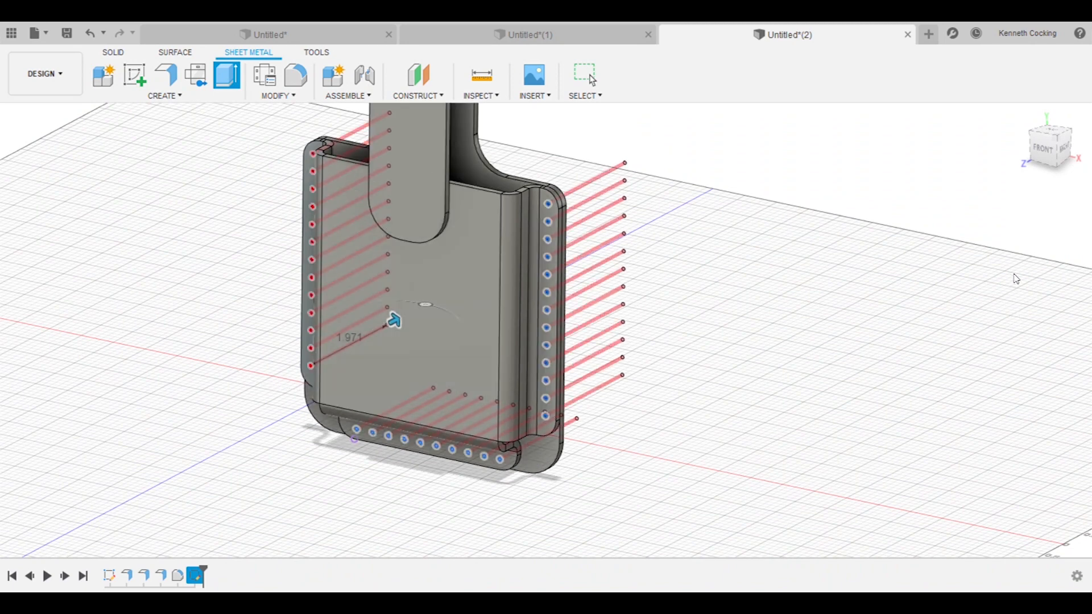
click(995, 338)
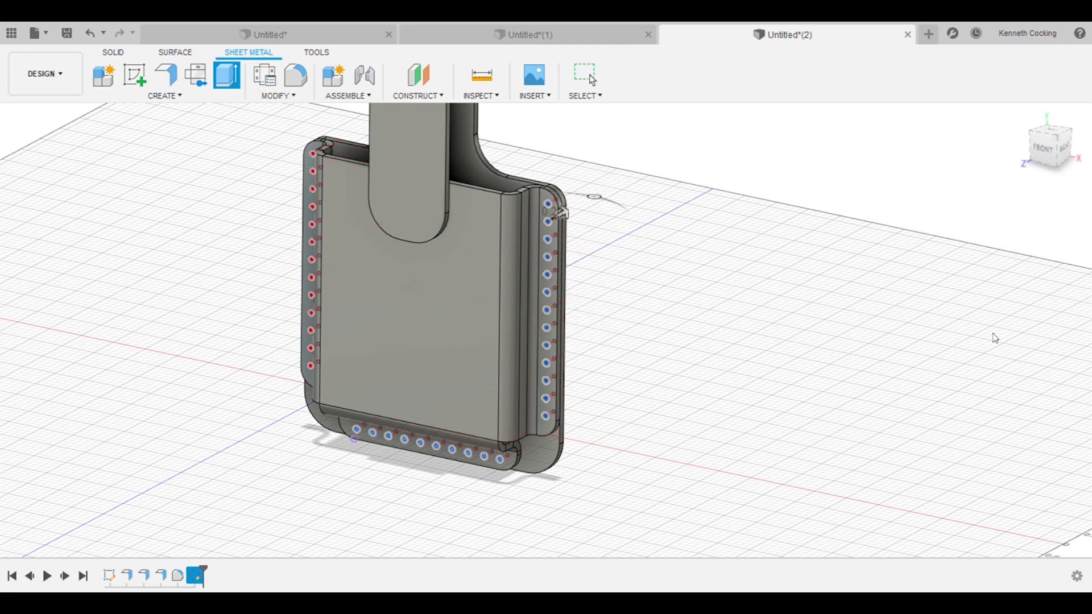
key(Return)
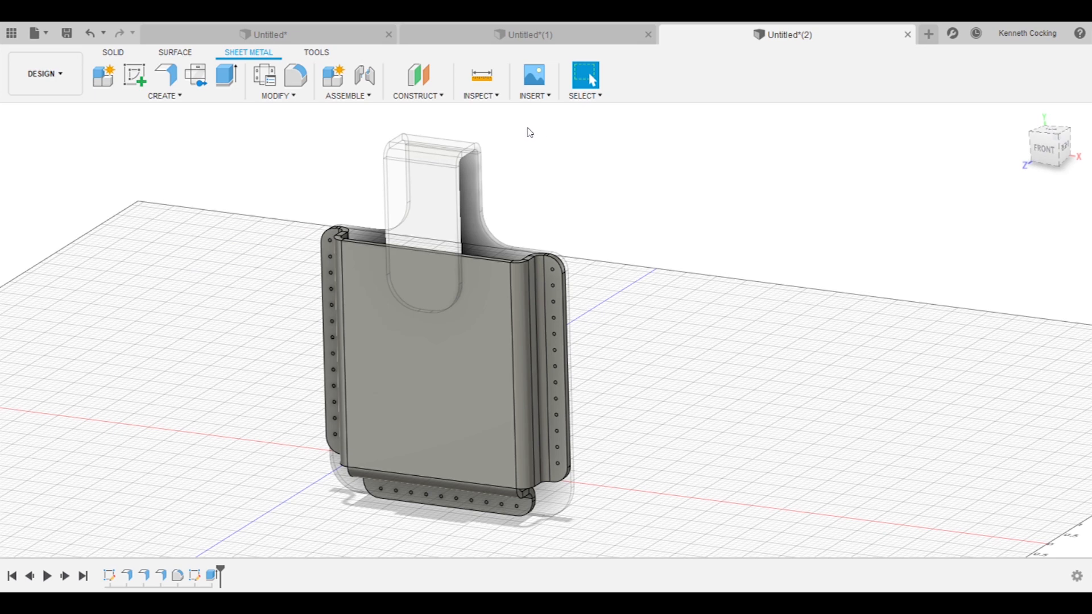
- Create a flat pattern of the bracket using its large front face as the stationary face
click(196, 77)
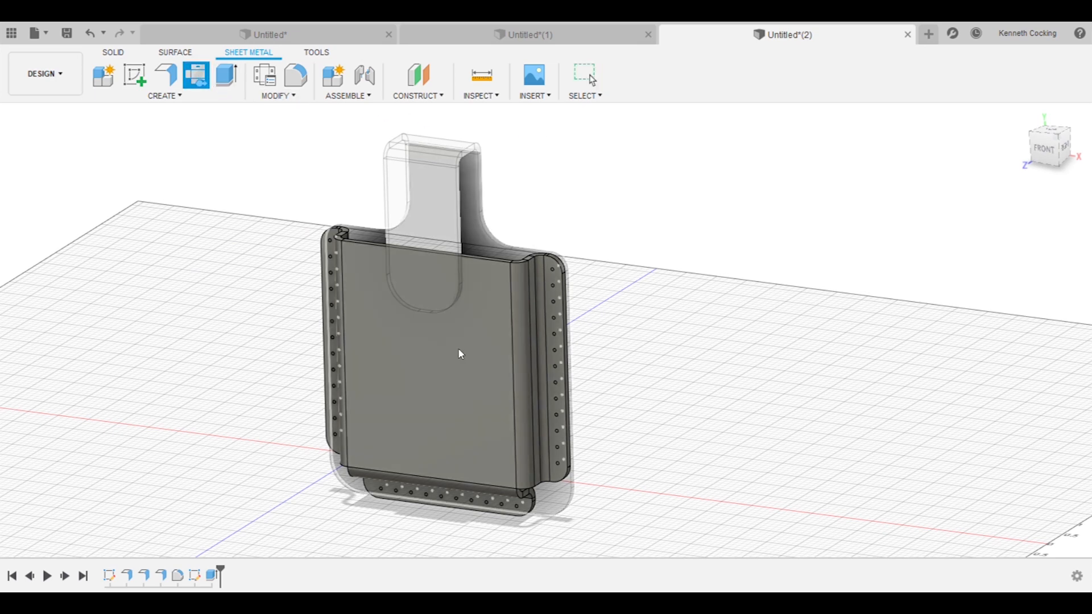
click(456, 378)
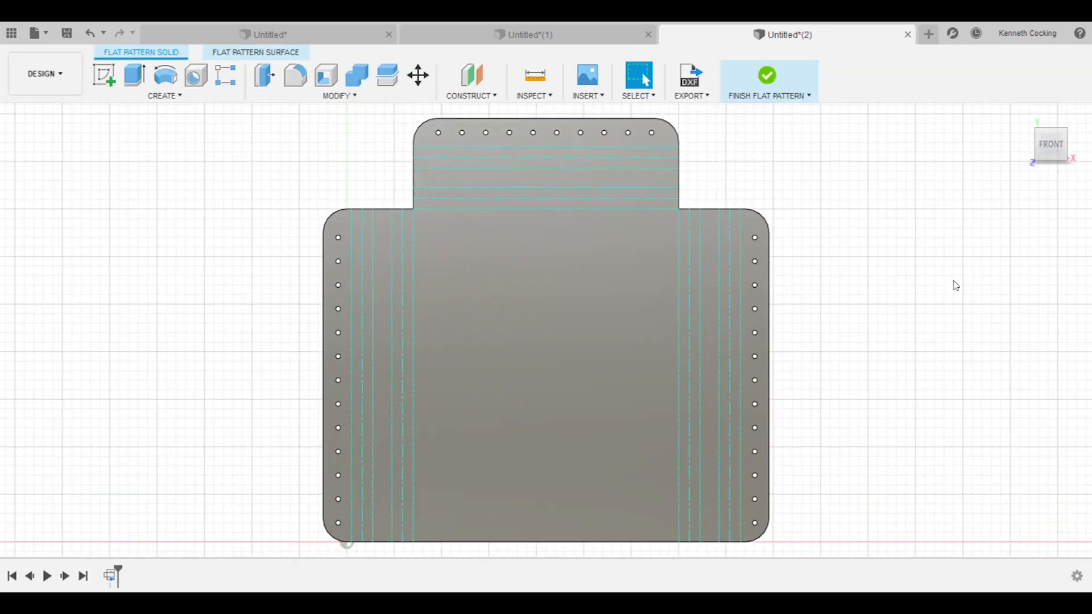
scroll(889, 364, down, 1)
middle_drag(887, 360, 785, 350)
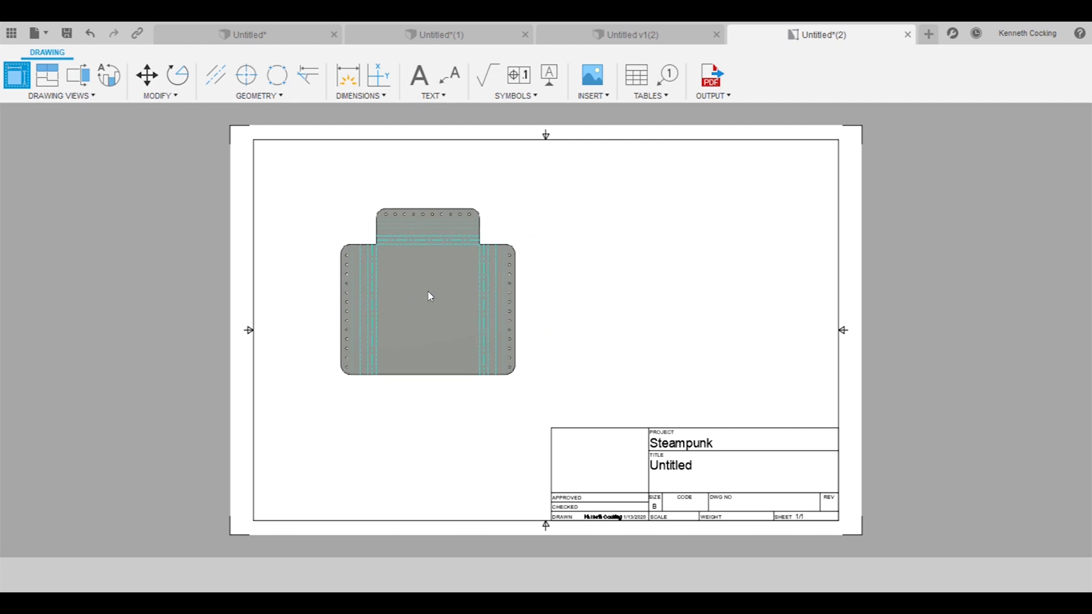
- Place the bracket's flat pattern view on the drawing sheet and dimension its overall height
click(442, 301)
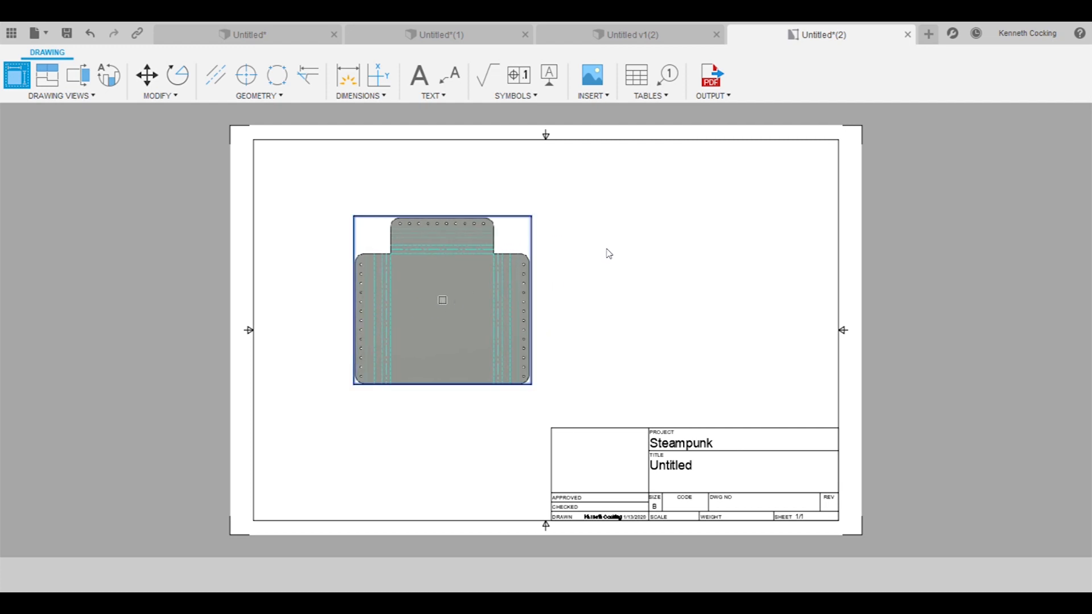
click(347, 77)
click(432, 384)
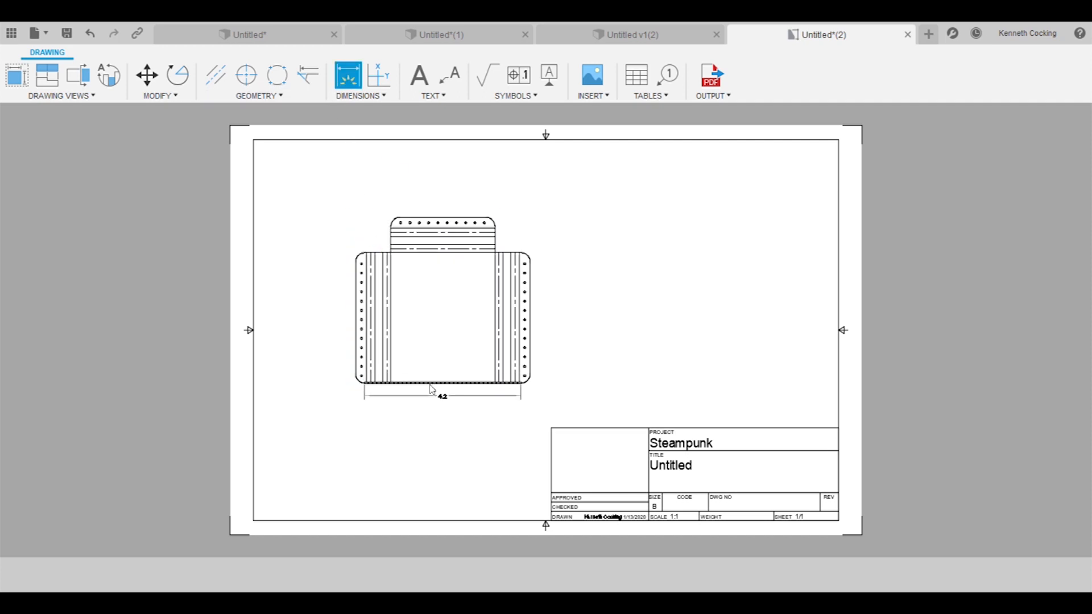
click(432, 222)
click(313, 262)
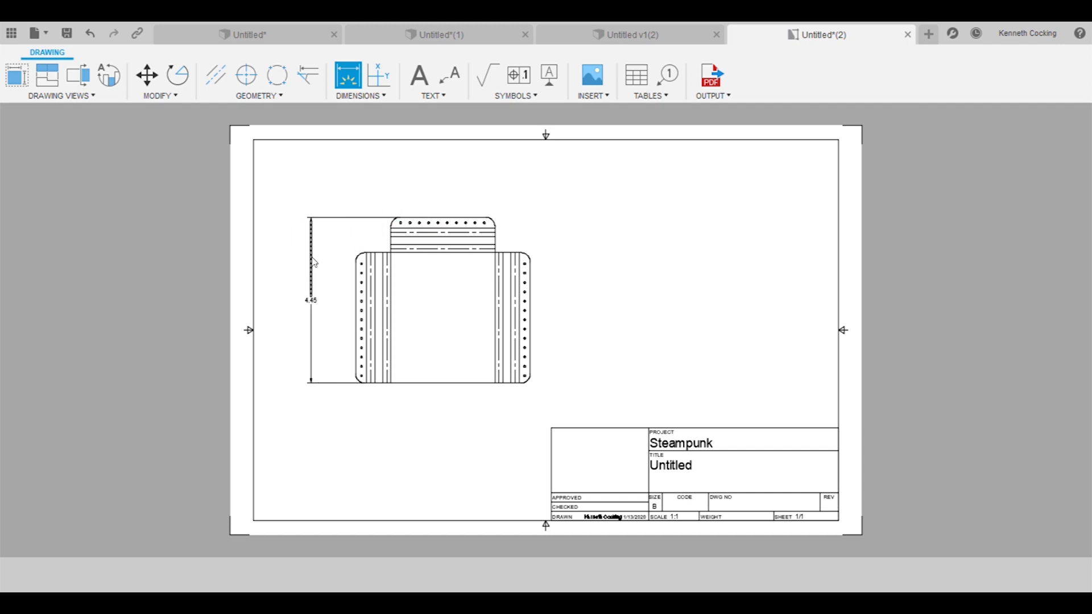
- Open the drawing's PDF output and return to the bracket design to finish the flat pattern
click(713, 82)
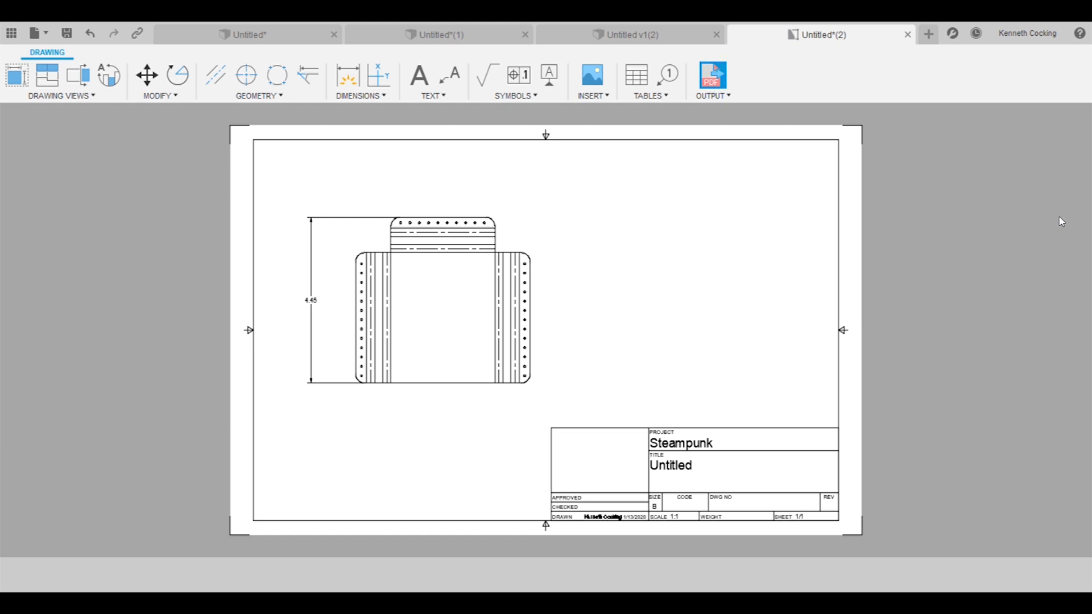
click(650, 37)
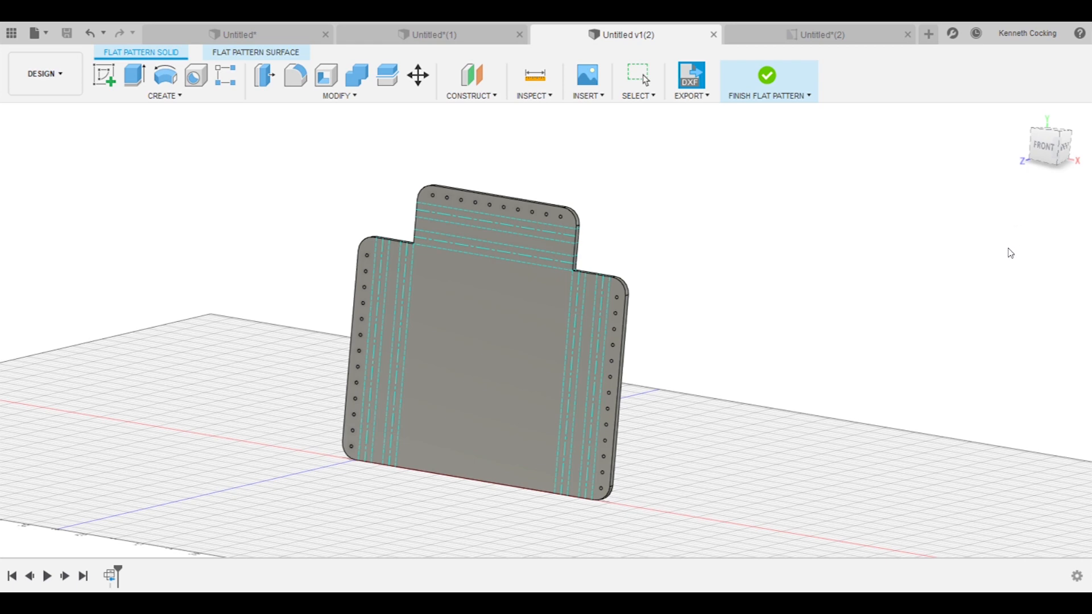
click(766, 74)
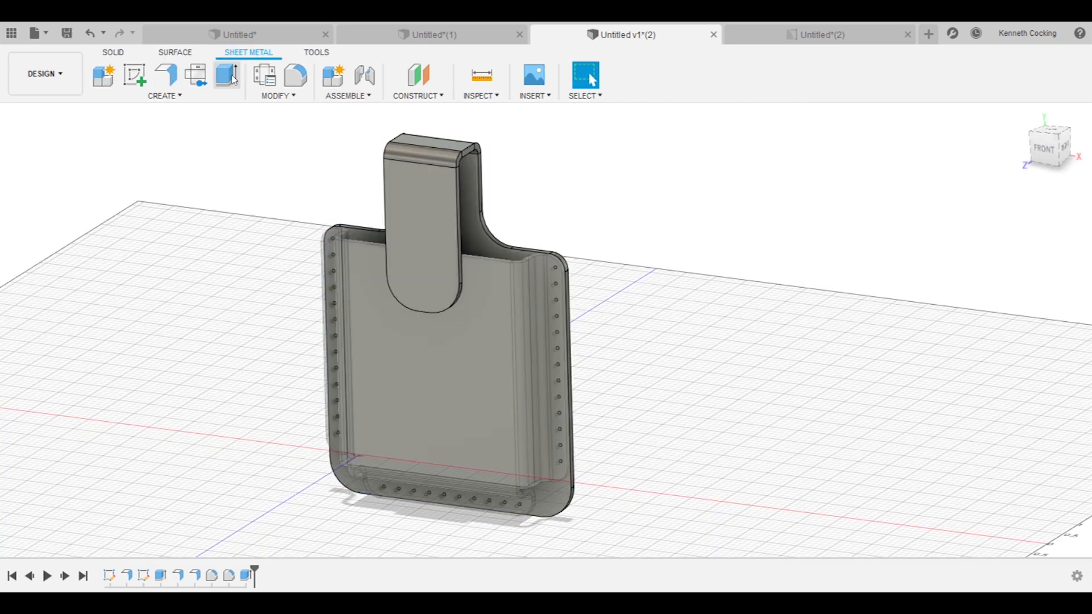
- Examine the back plate's holes from behind and activate the top-level assembly to view all the parts together
shift+middle_drag(429, 273, 468, 363)
click(468, 363)
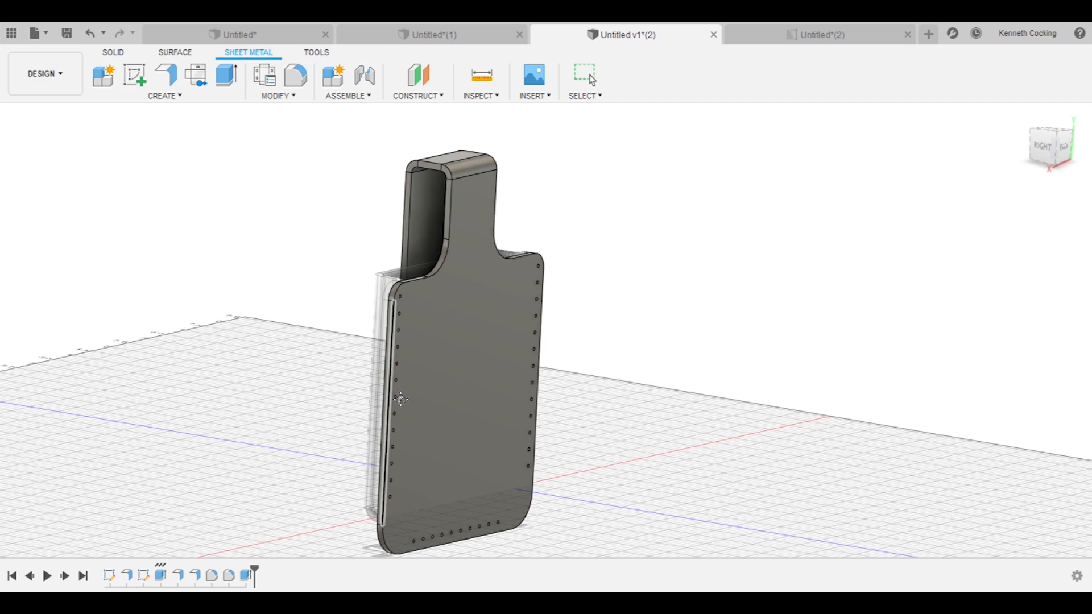
middle_drag(401, 400, 419, 268)
shift+middle_drag(319, 316, 278, 309)
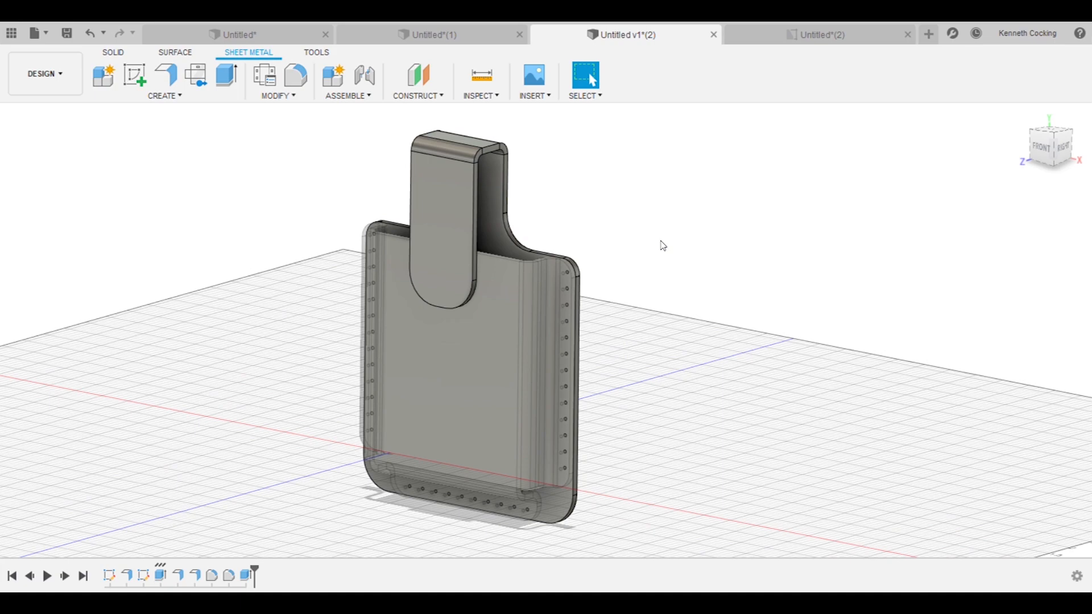
click(53, 201)
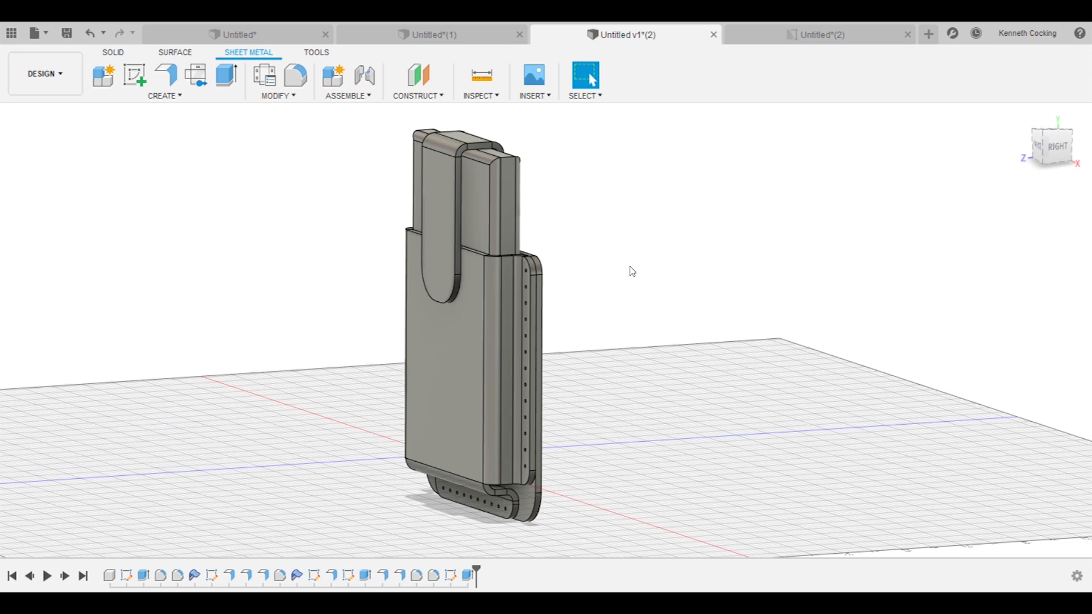
scroll(633, 272, down, 3)
scroll(636, 265, up, 2)
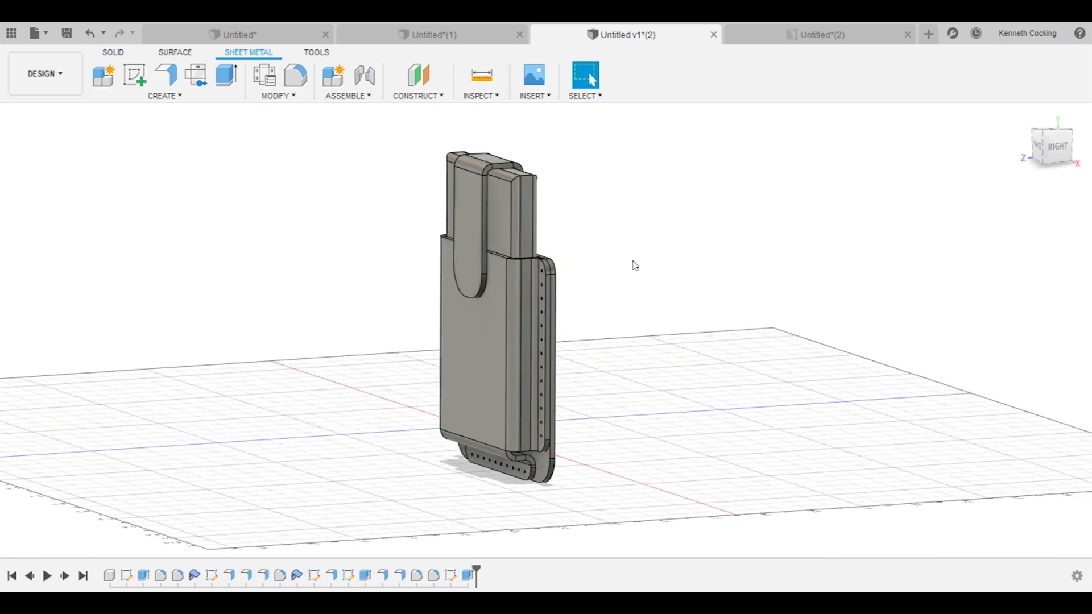